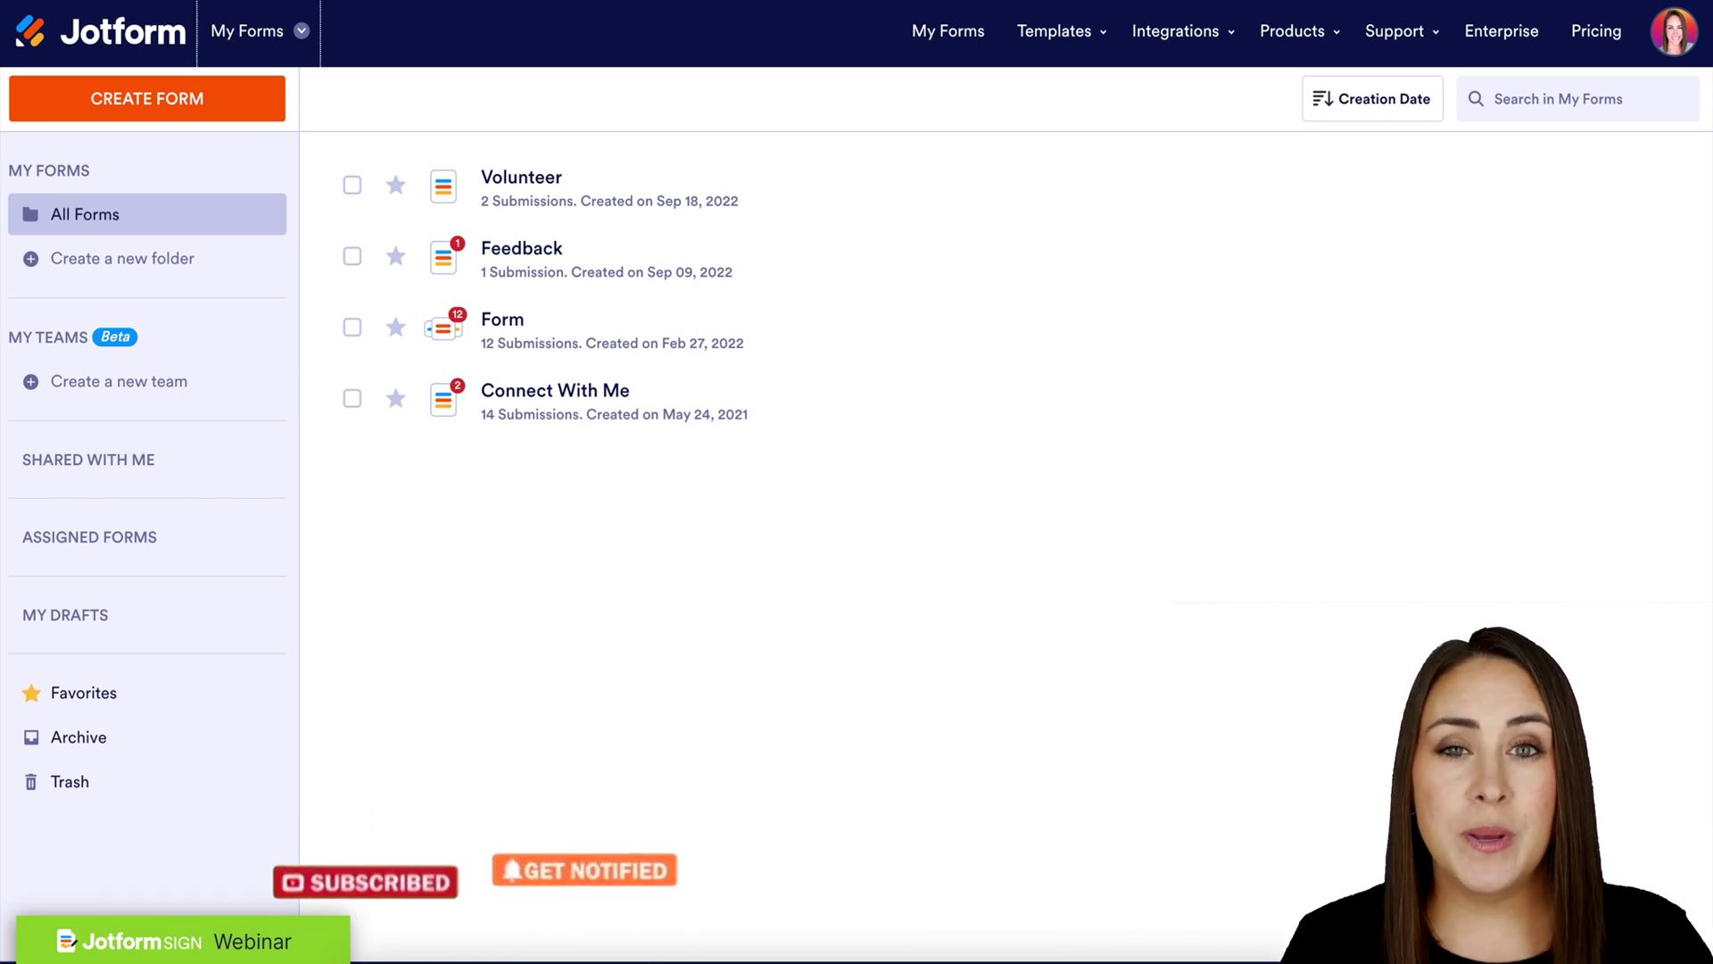
Open the Jotform product switcher menu beside My Forms in the top bar
left_click(302, 33)
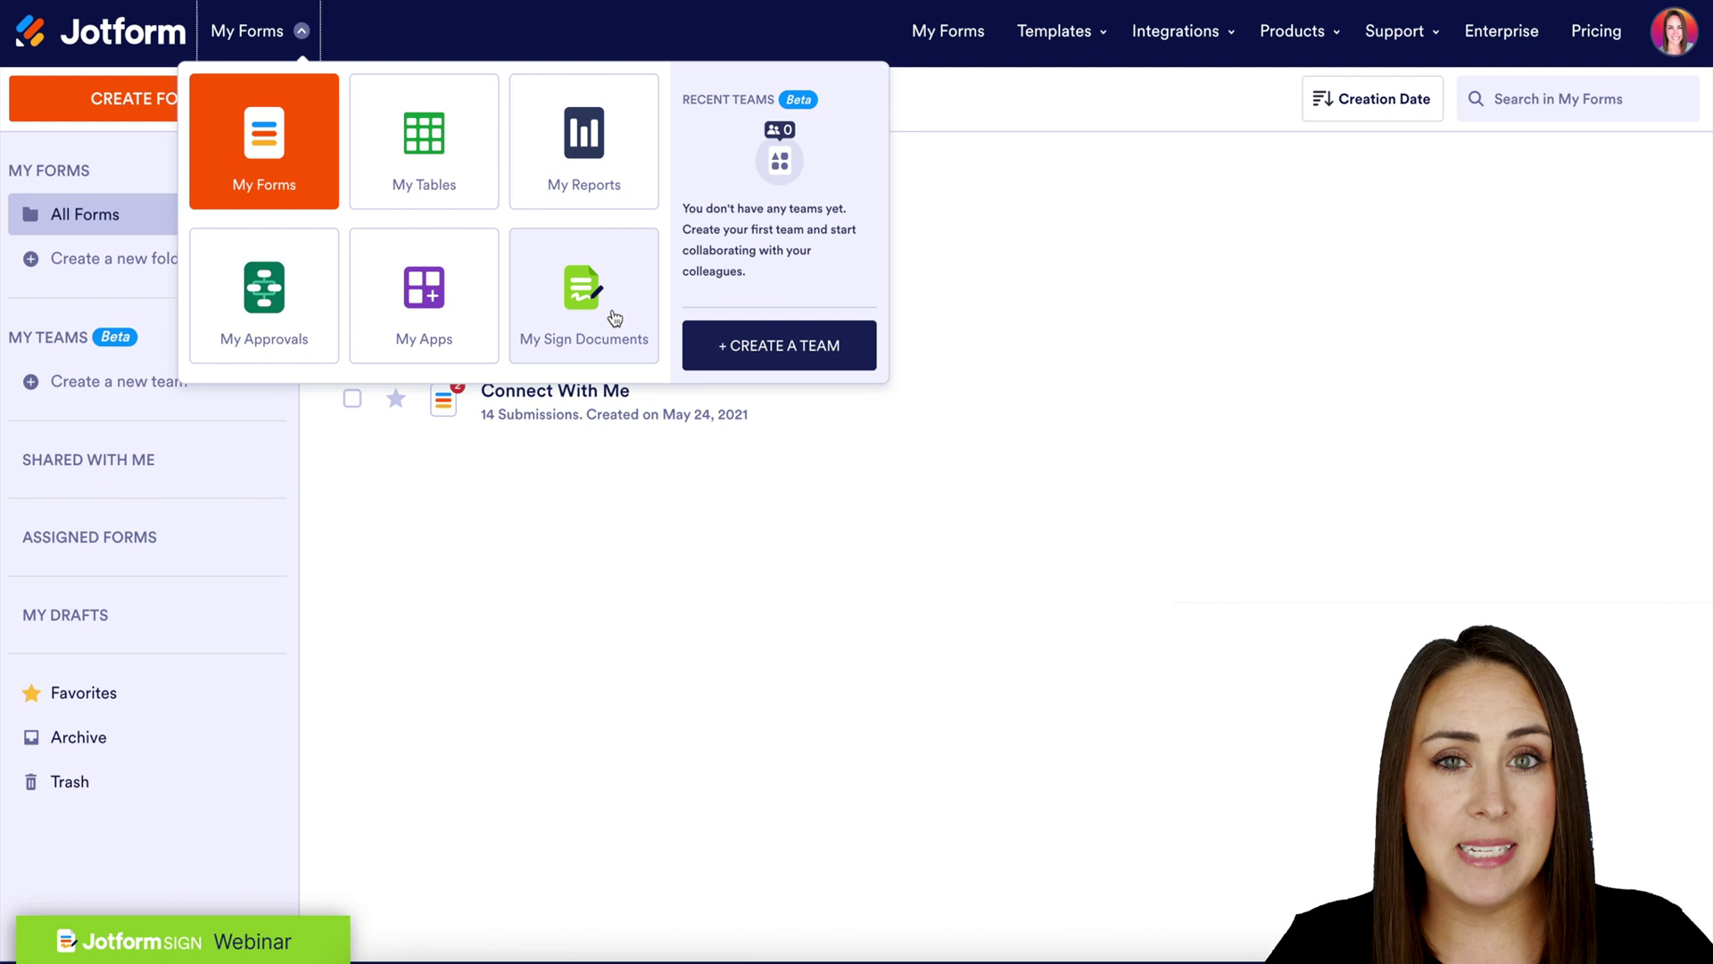
Start a new signable document from Create Form and browse the ready-made signable templates
left_click(126, 95)
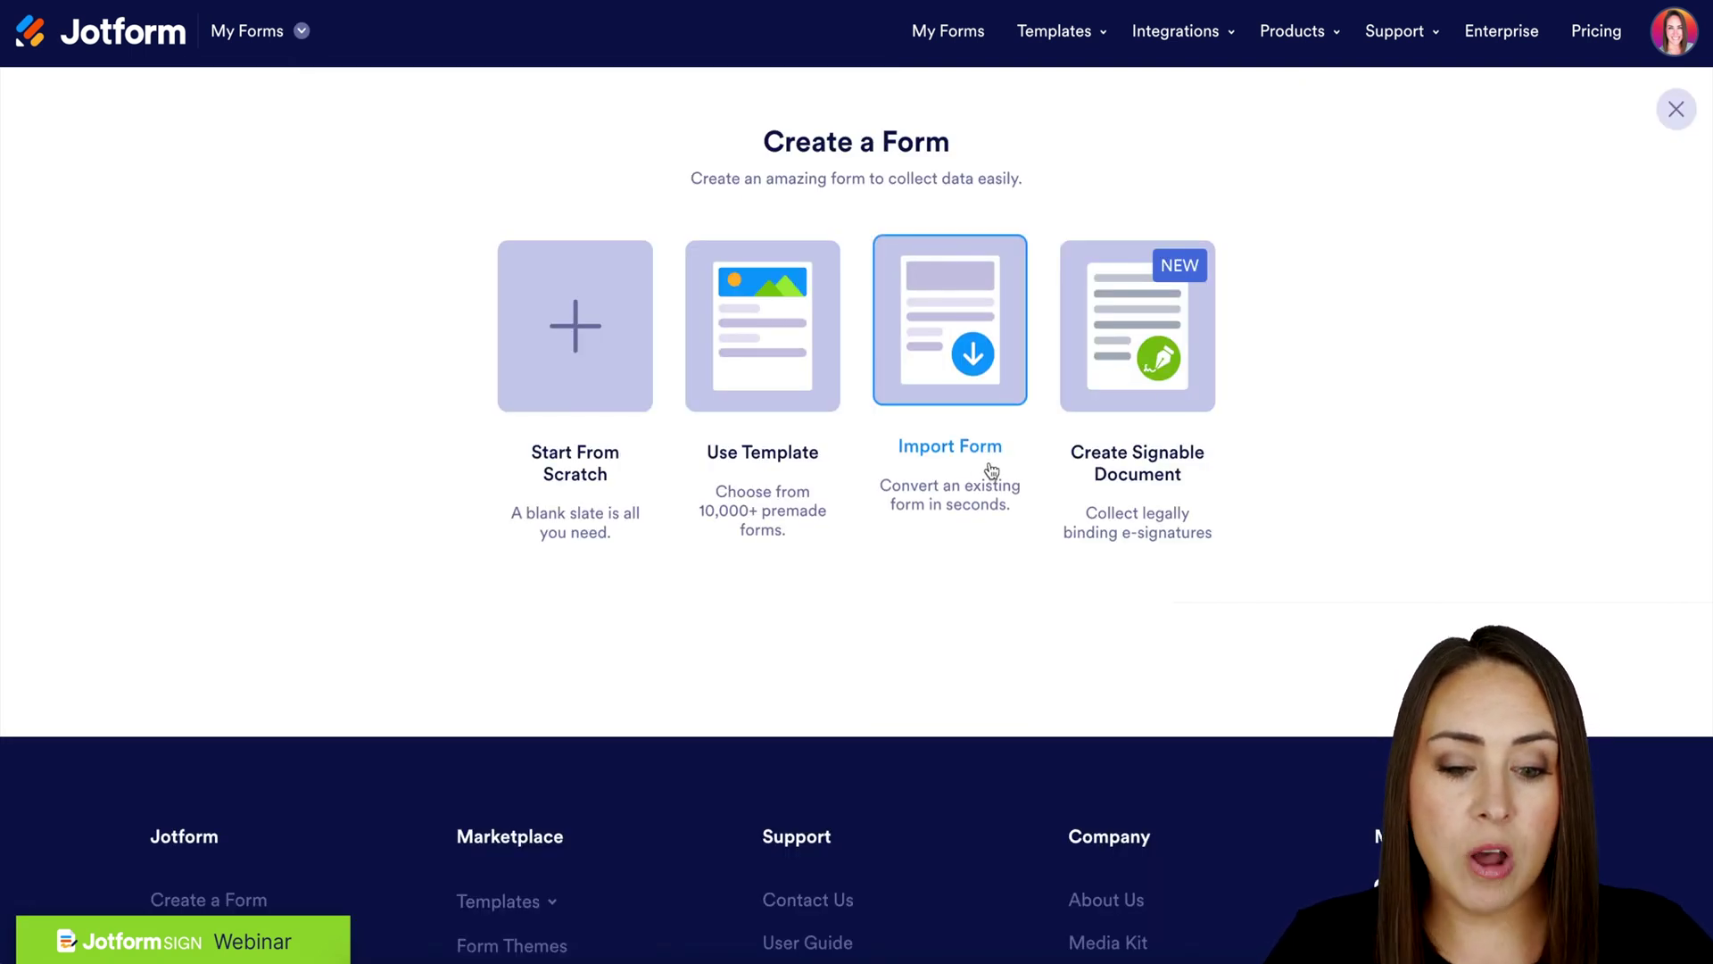
left_click(1160, 328)
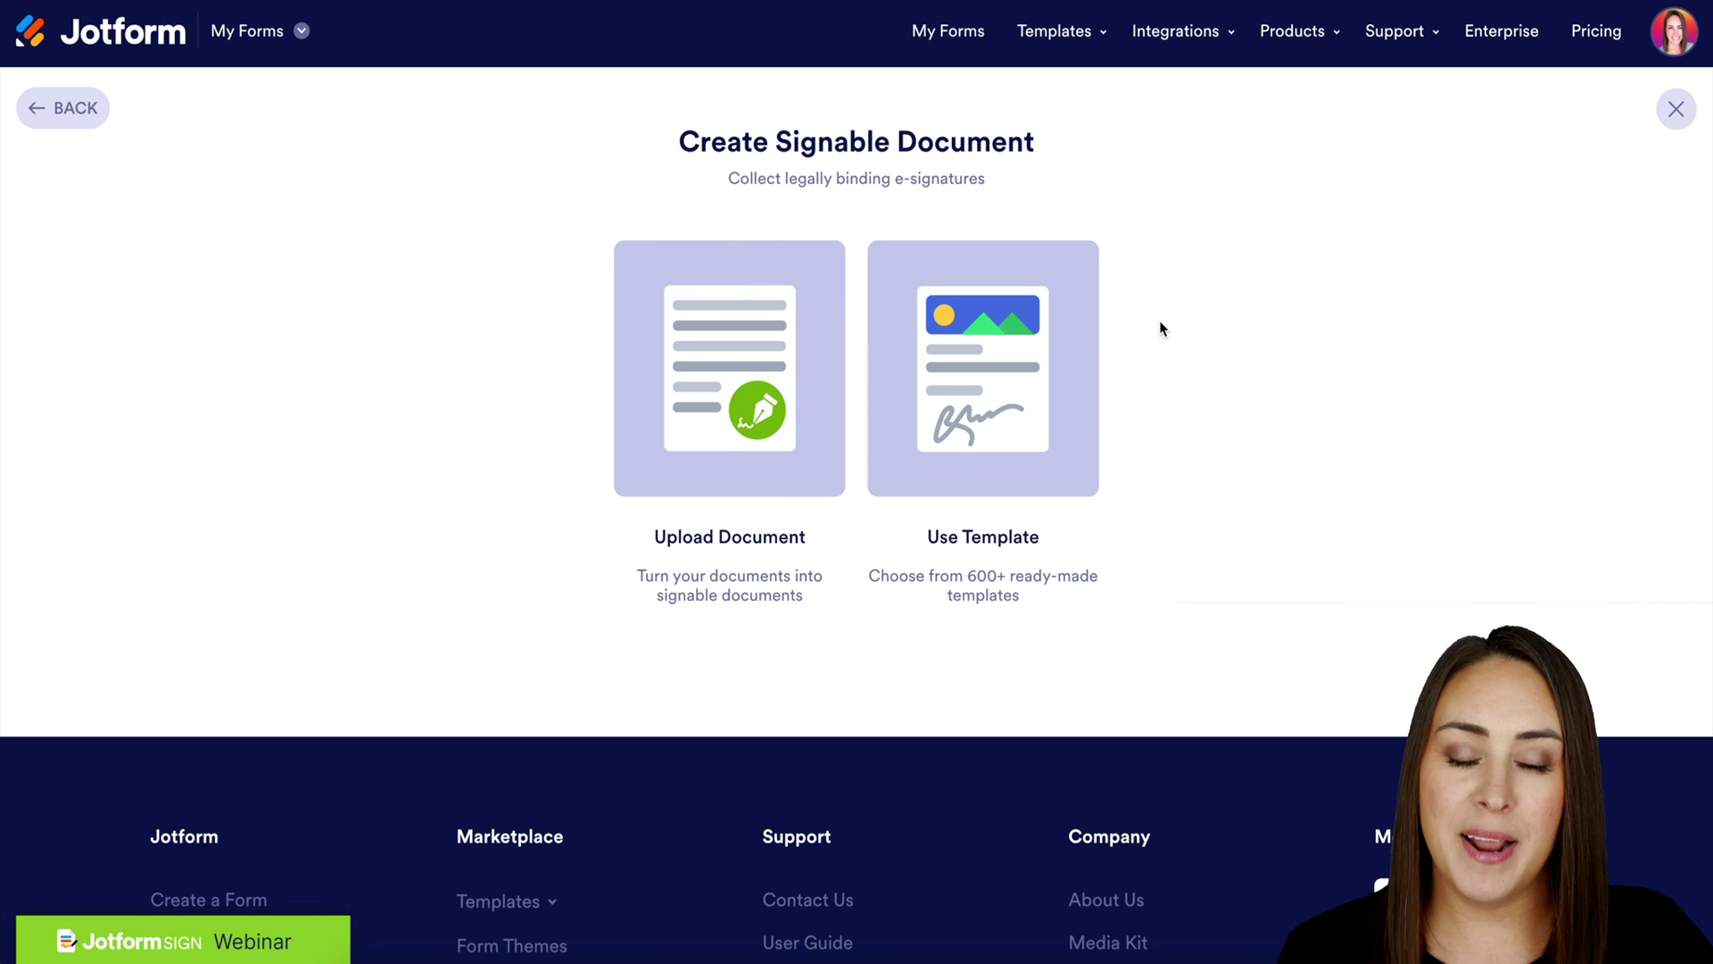
left_click(1011, 359)
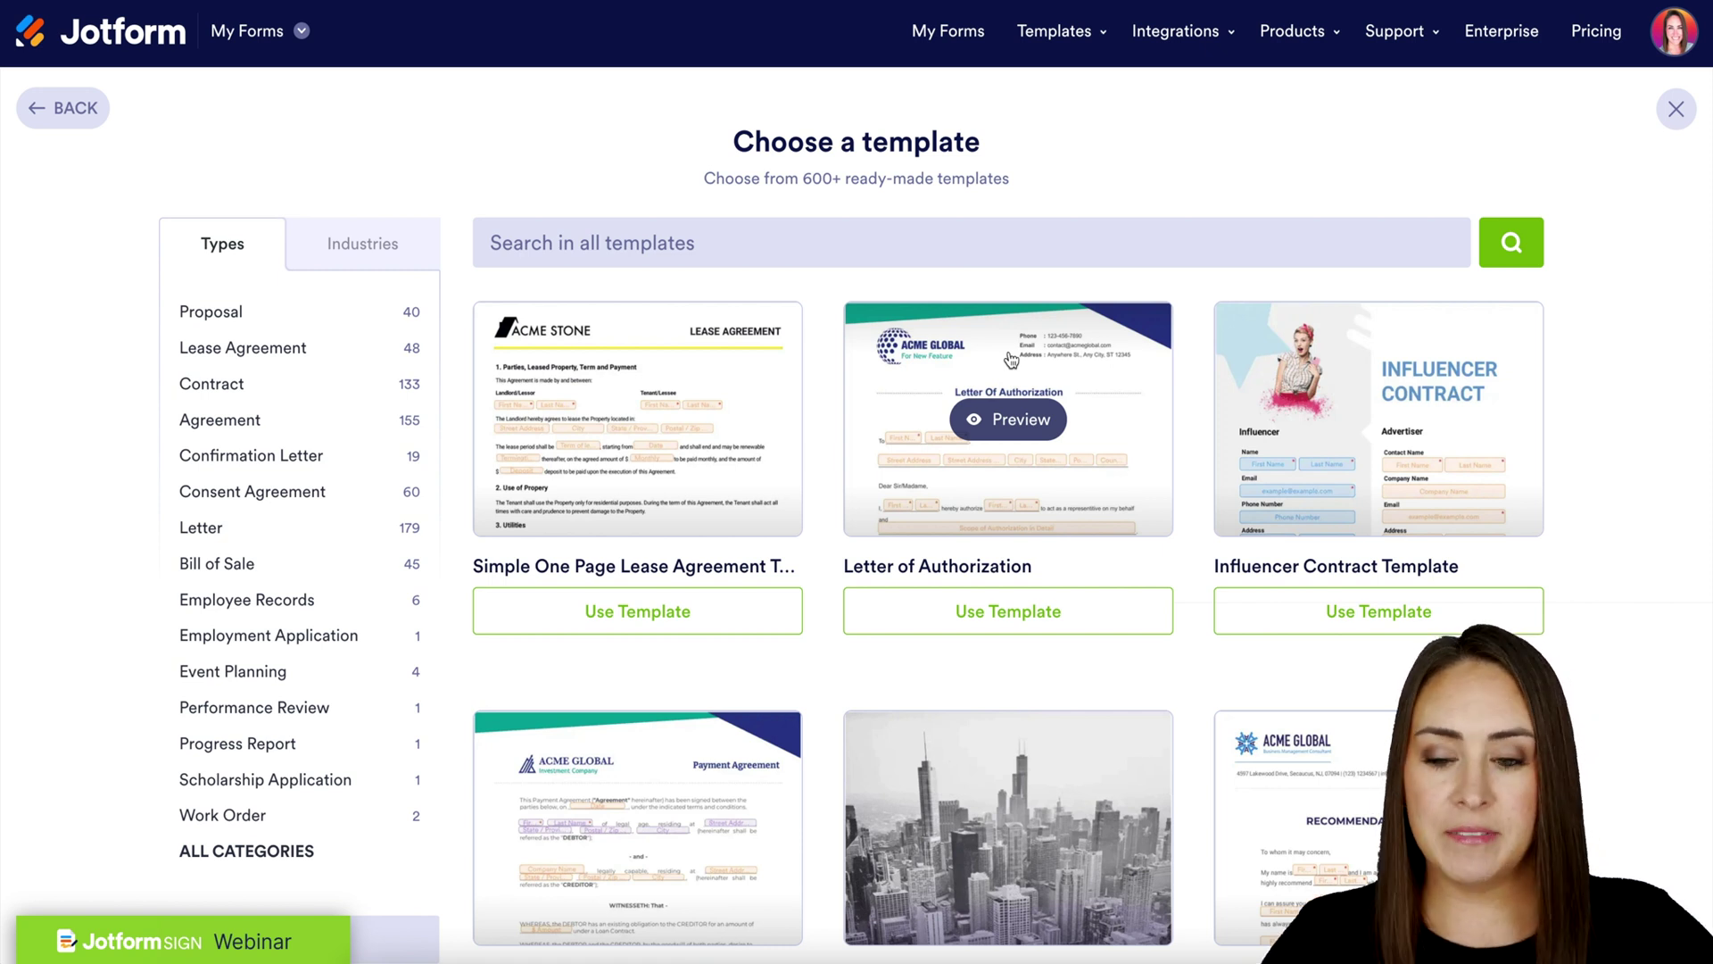
Filter templates by Industries > Real Estate and use the Real Estate for Sale by Owner Contract
left_click(358, 240)
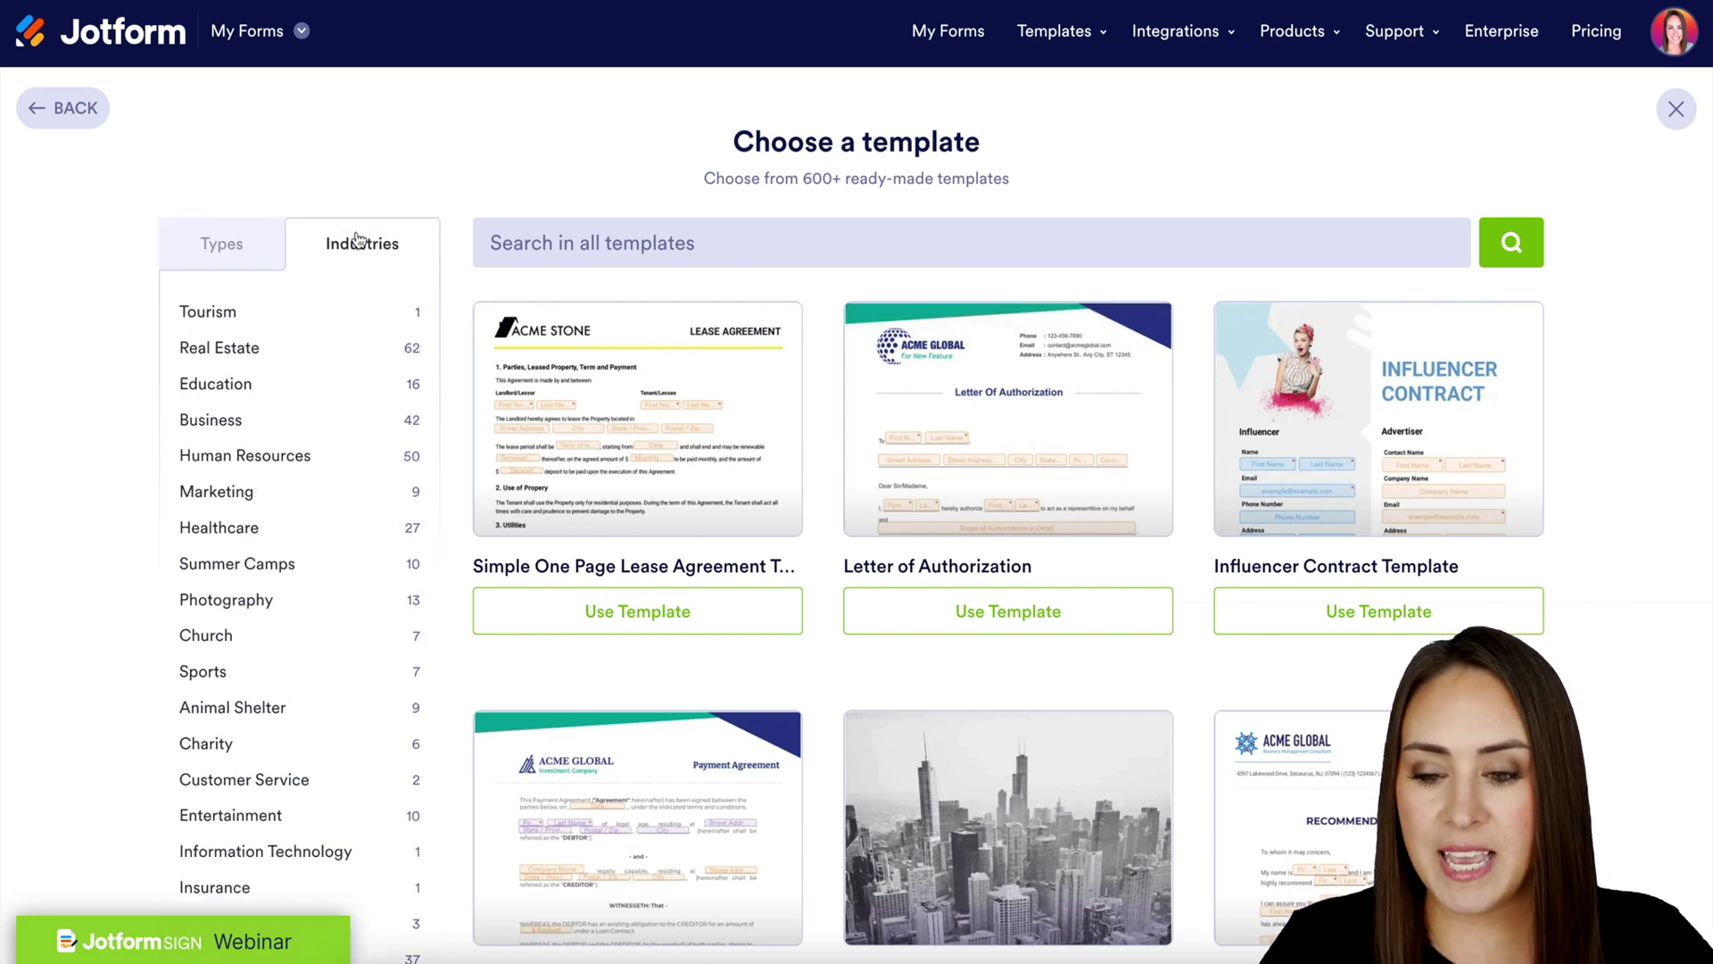
left_click(234, 346)
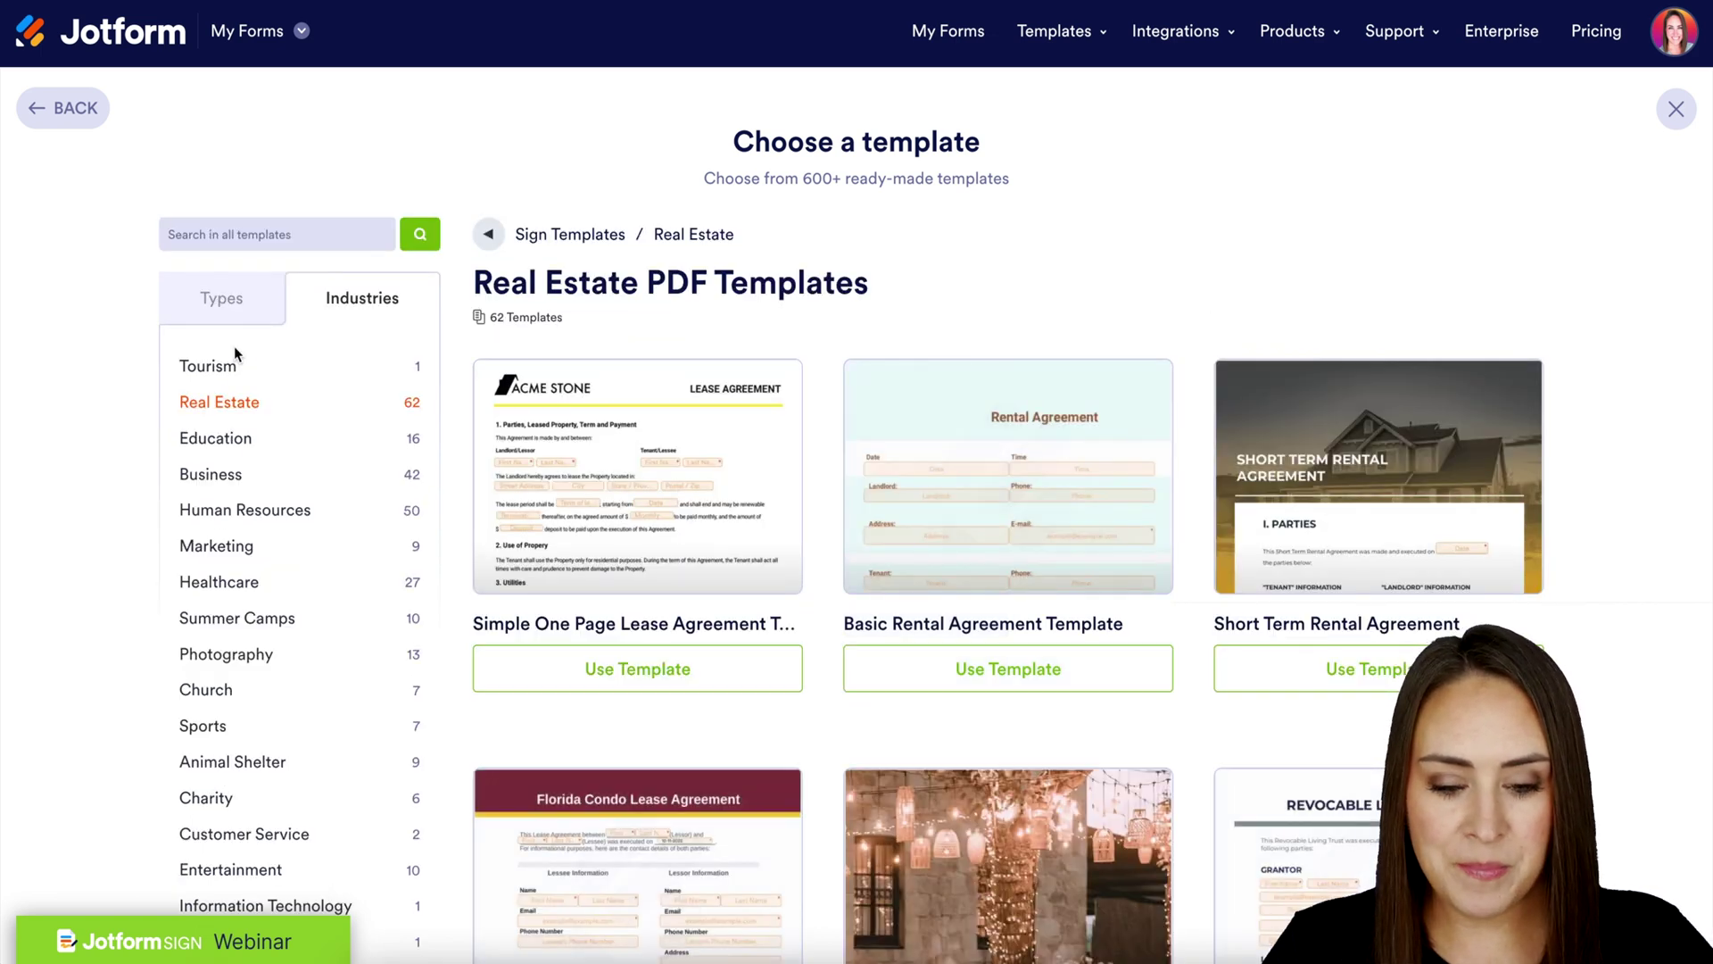
scroll(834, 460, "down", 14)
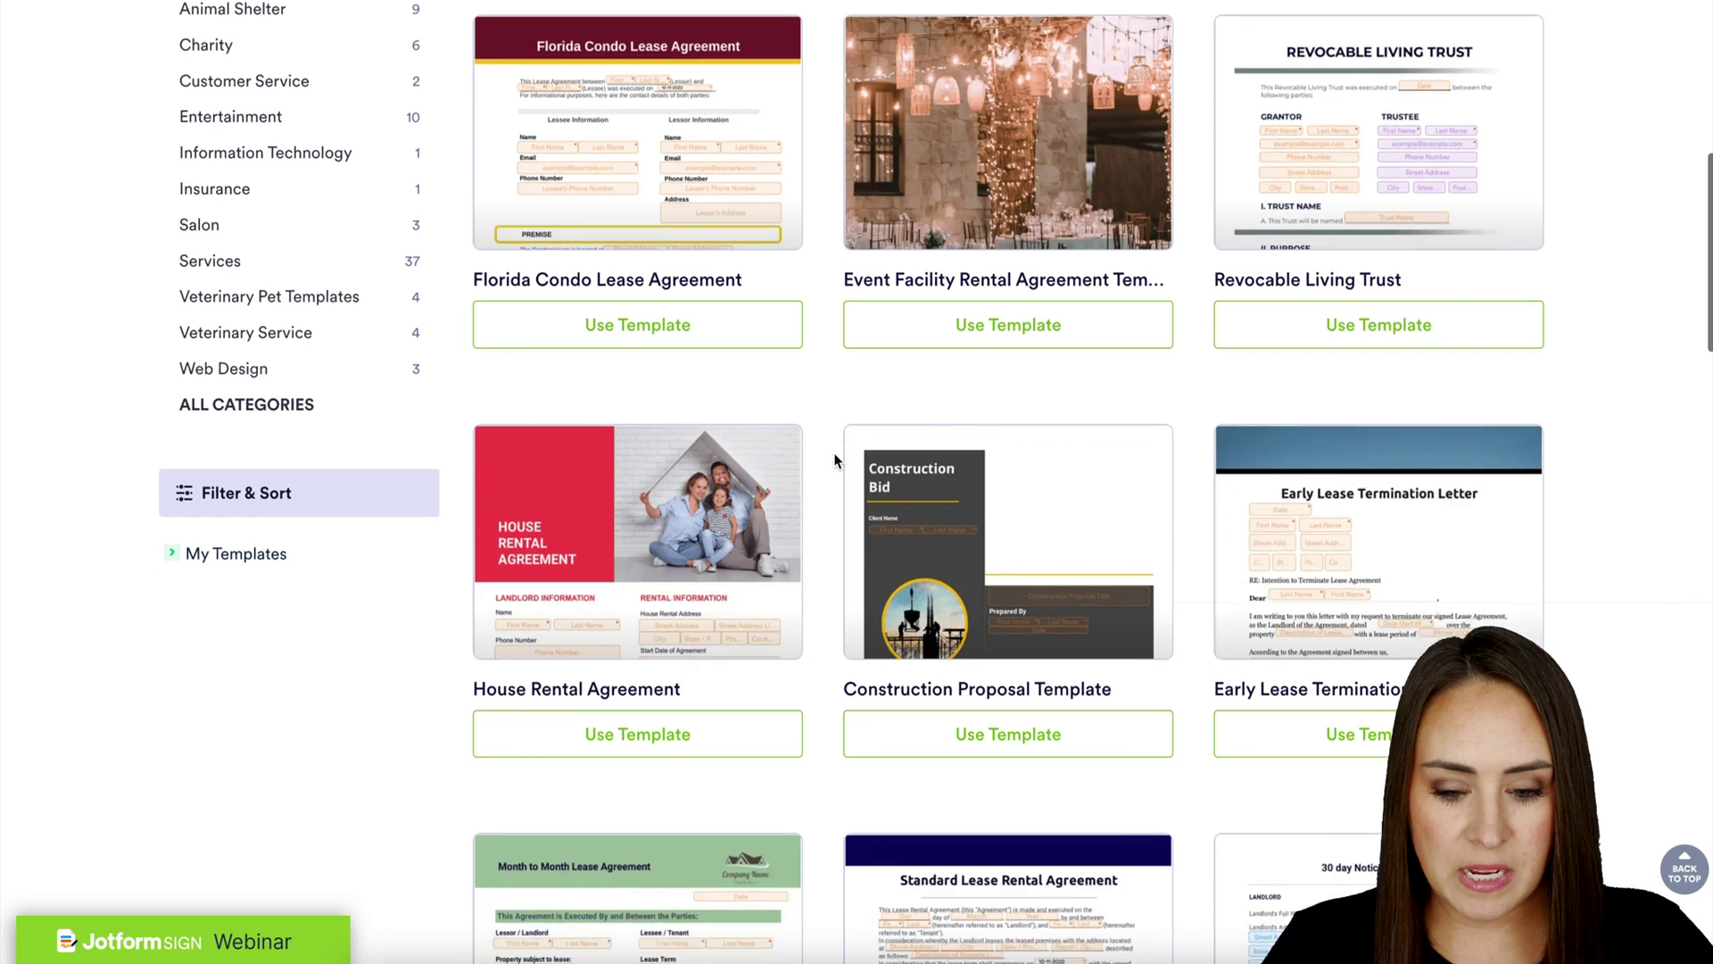
scroll(834, 461, "down", 10)
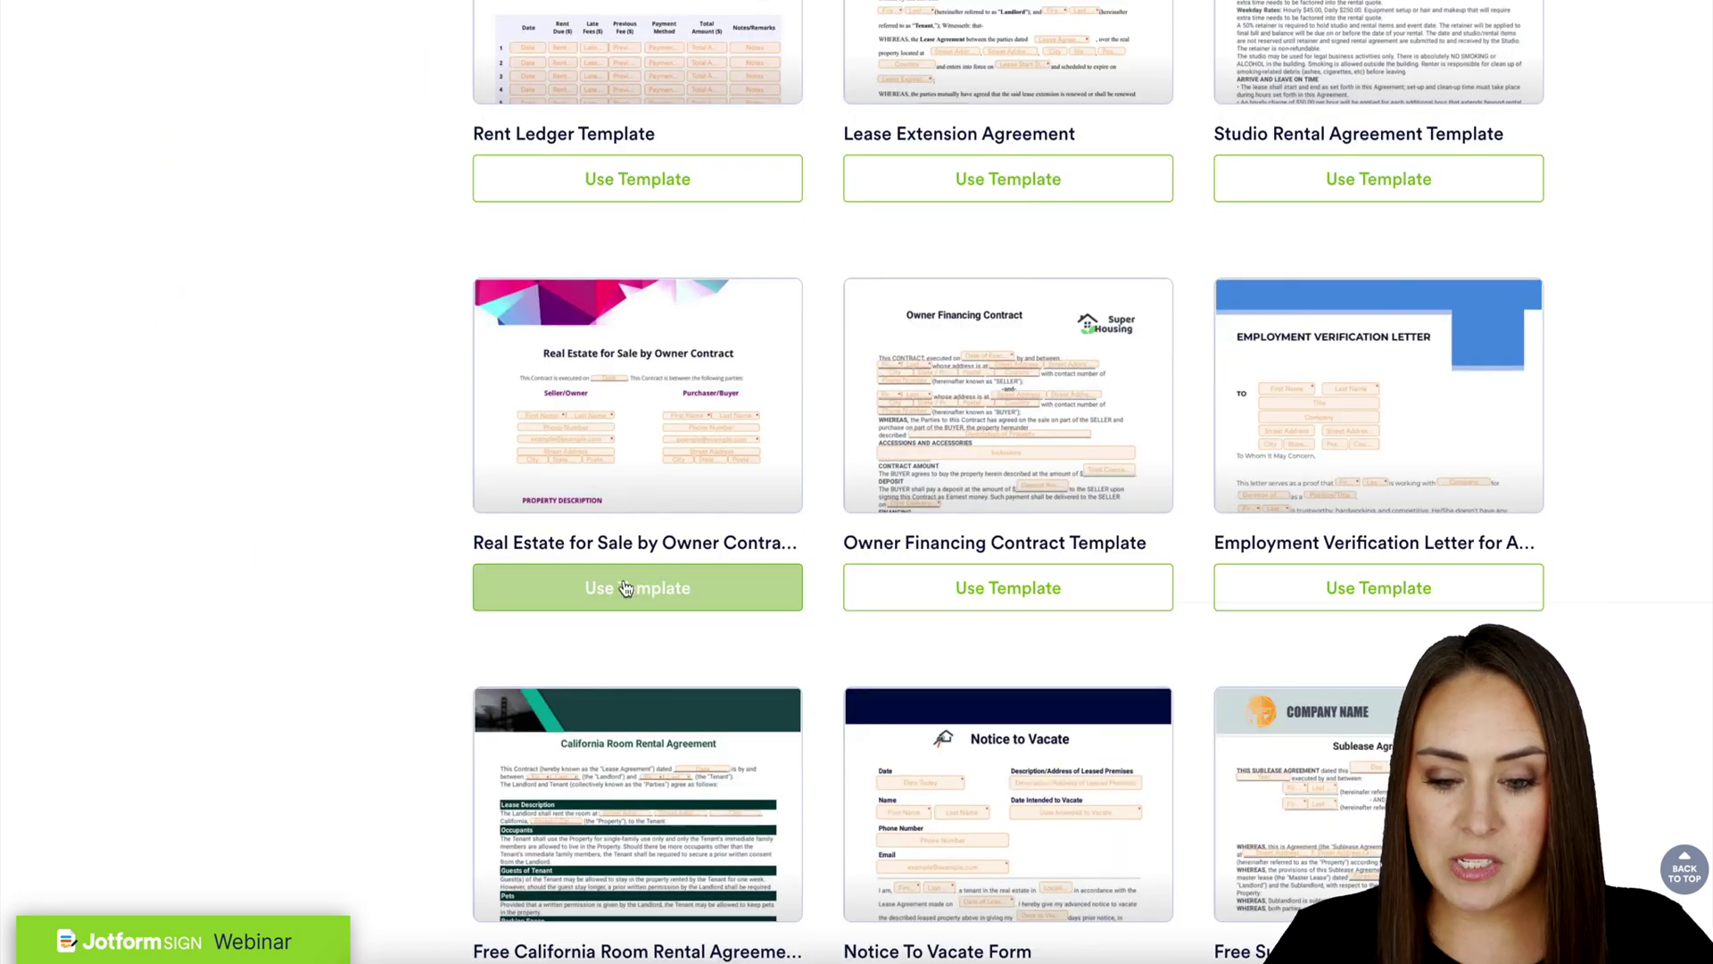
left_click(614, 591)
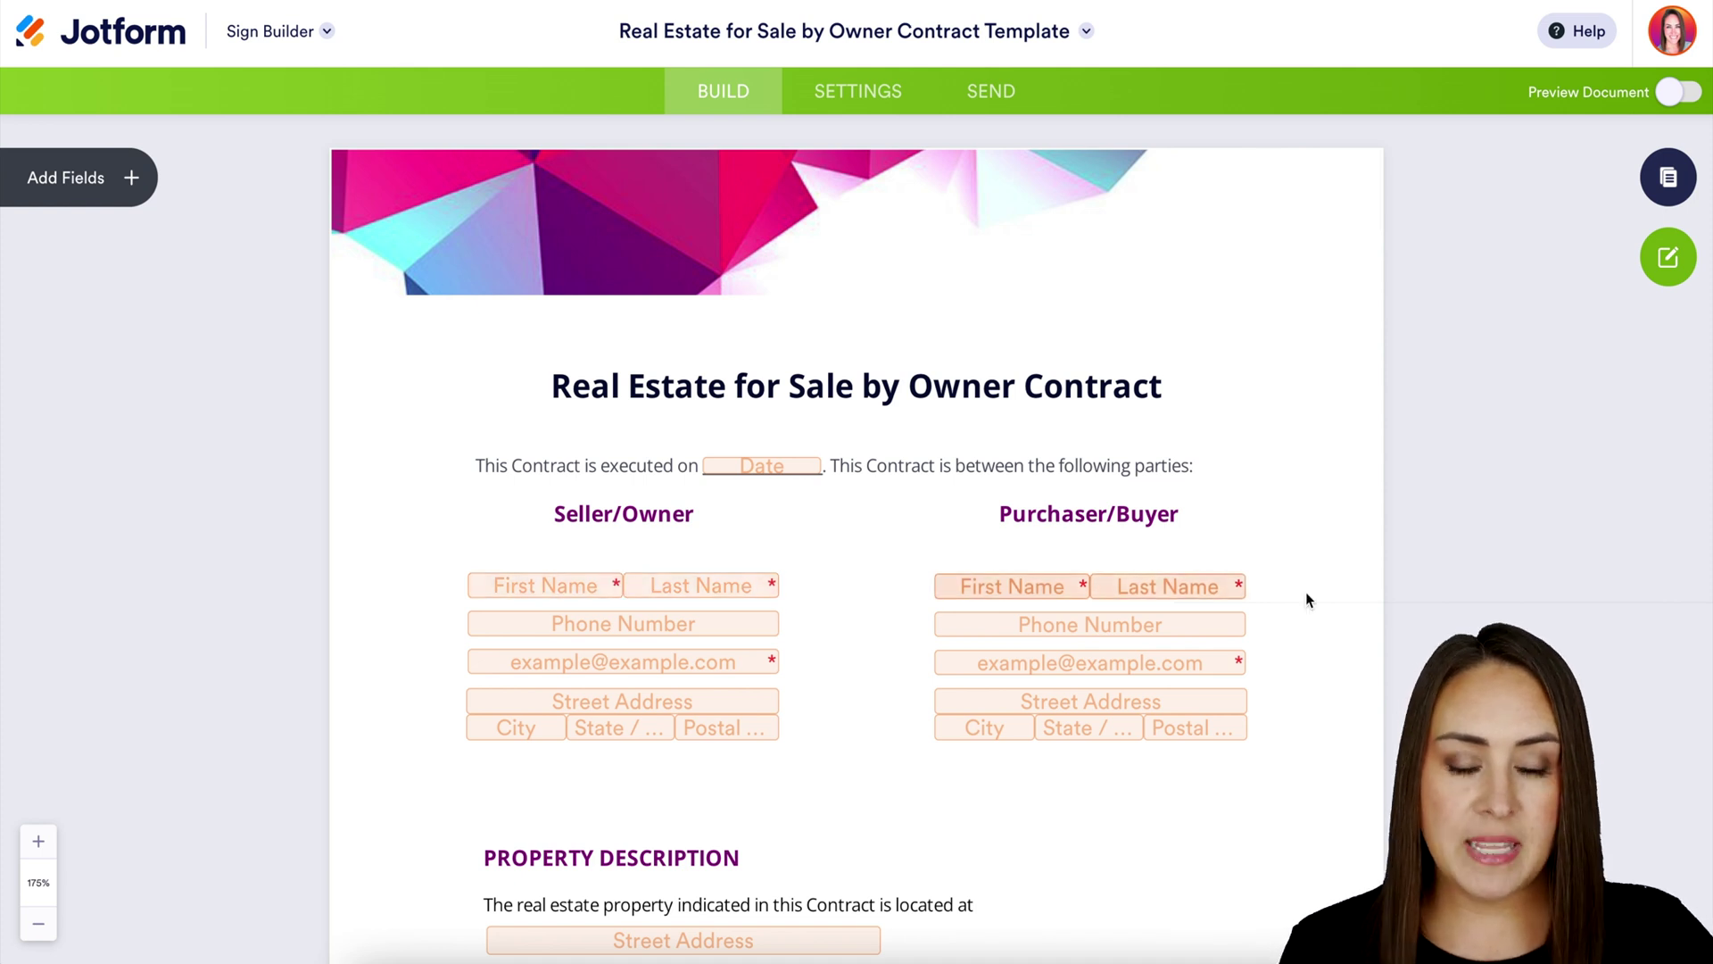
scroll(1297, 612, "down", 2)
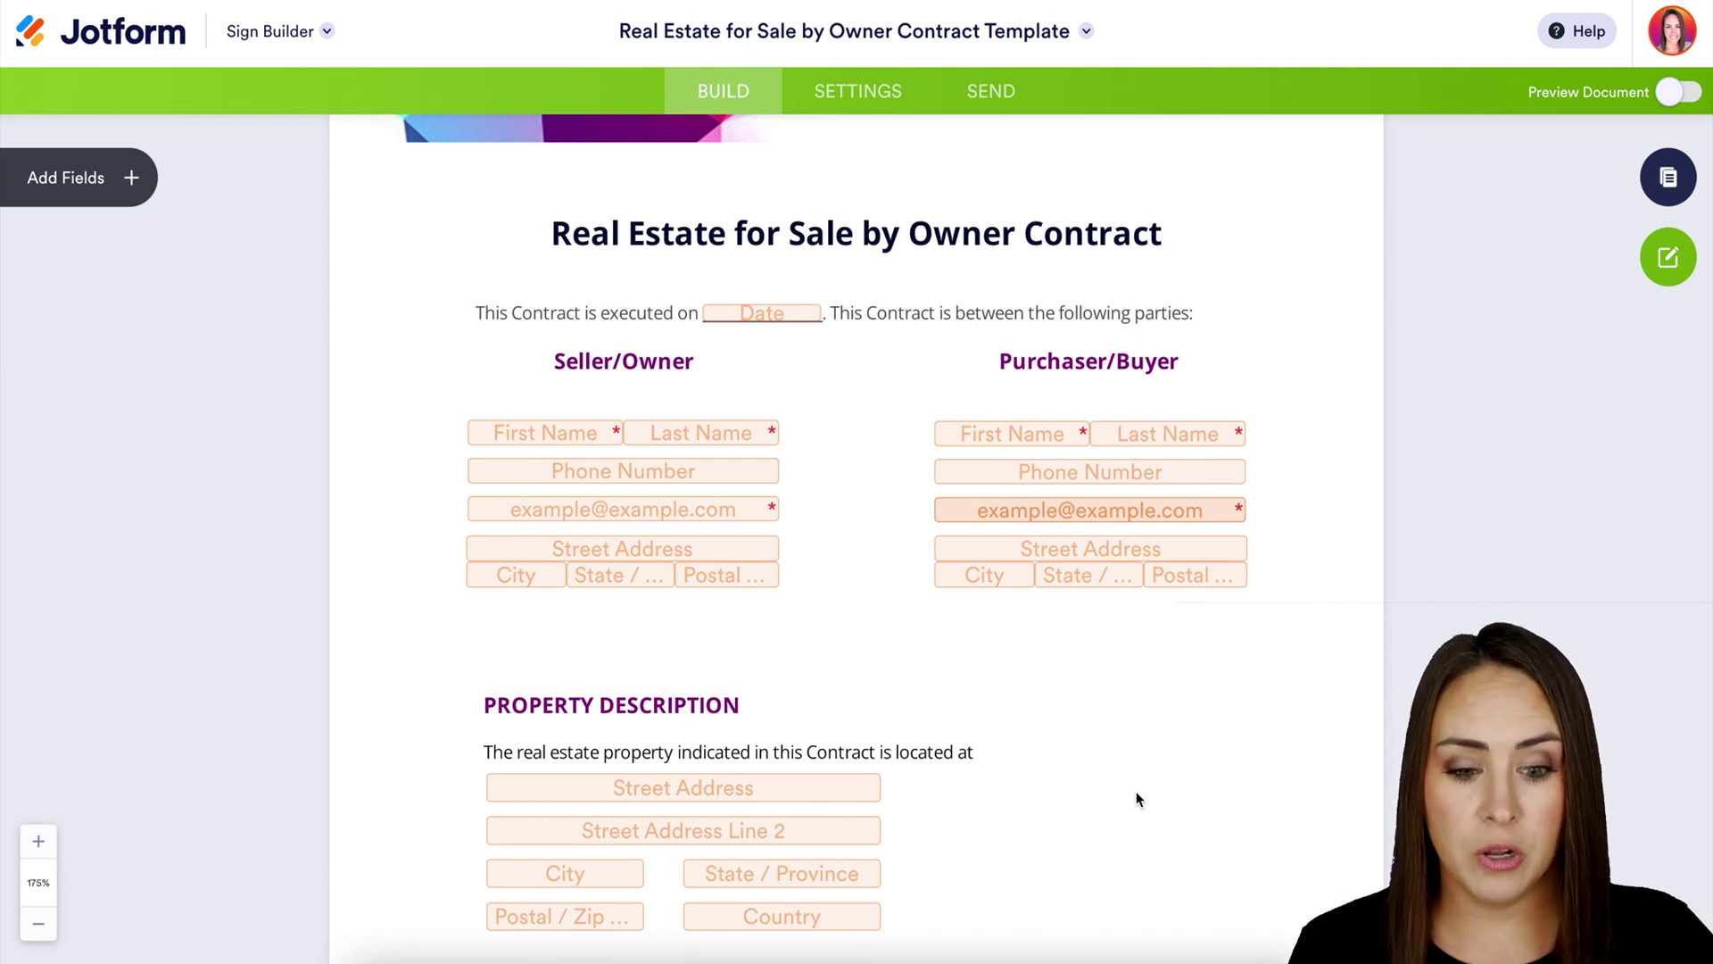
scroll(1138, 798, "down", 15)
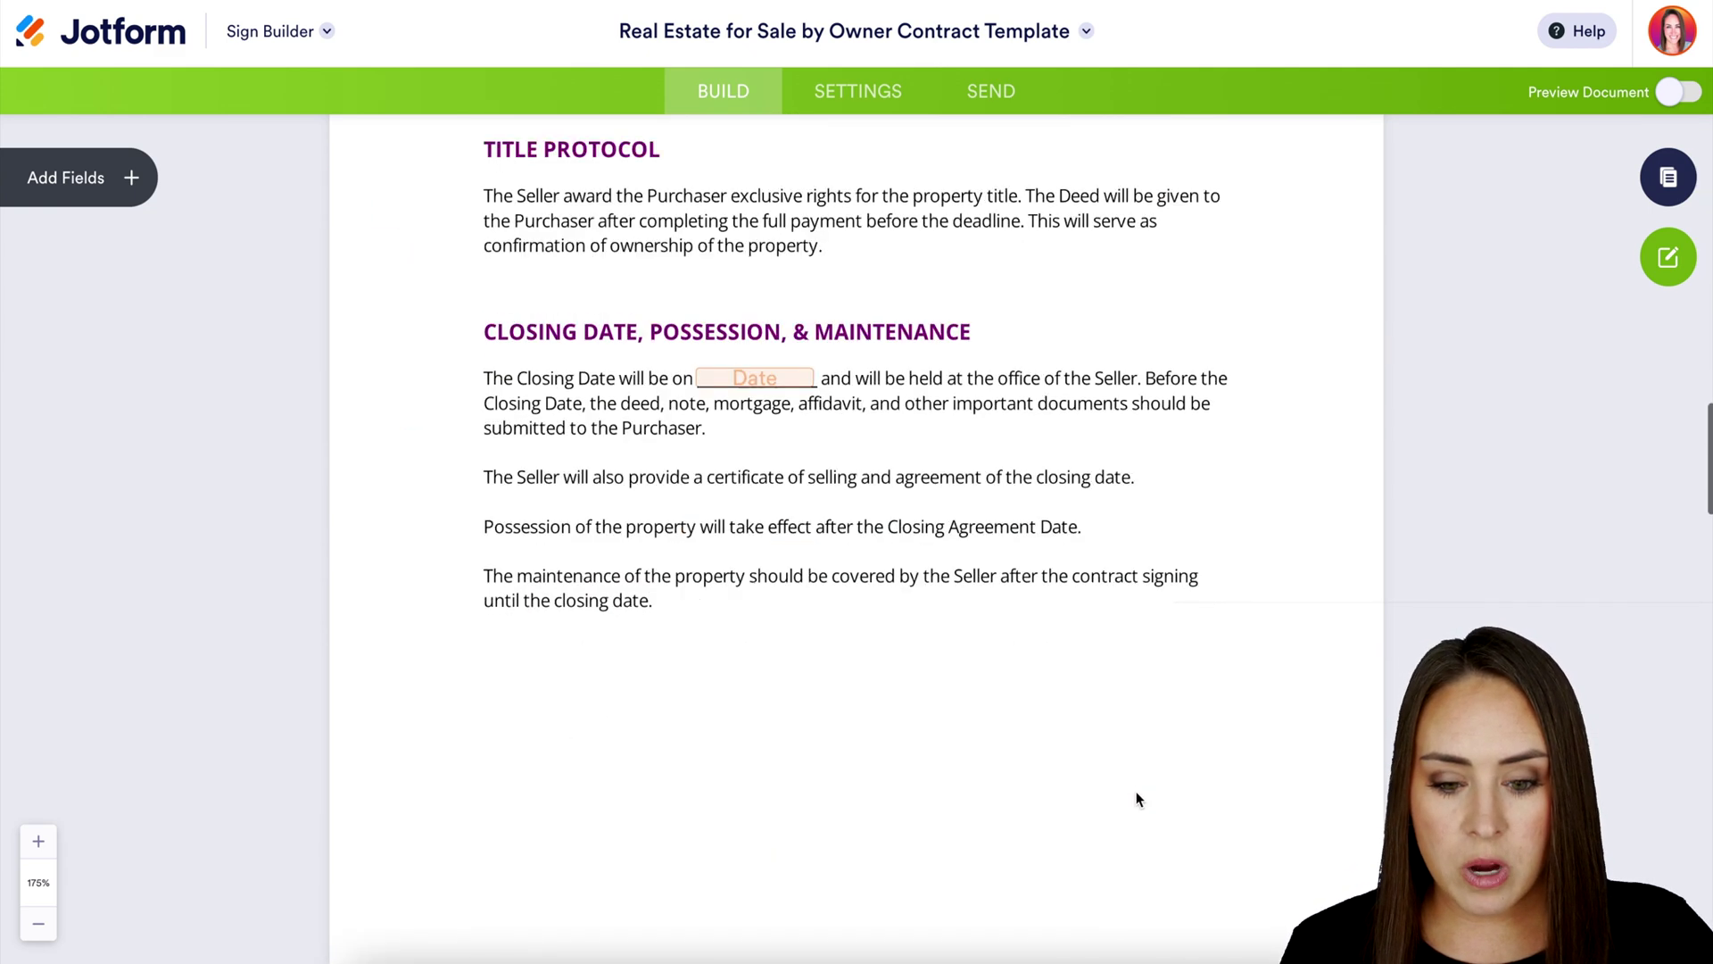
scroll(1137, 798, "down", 20)
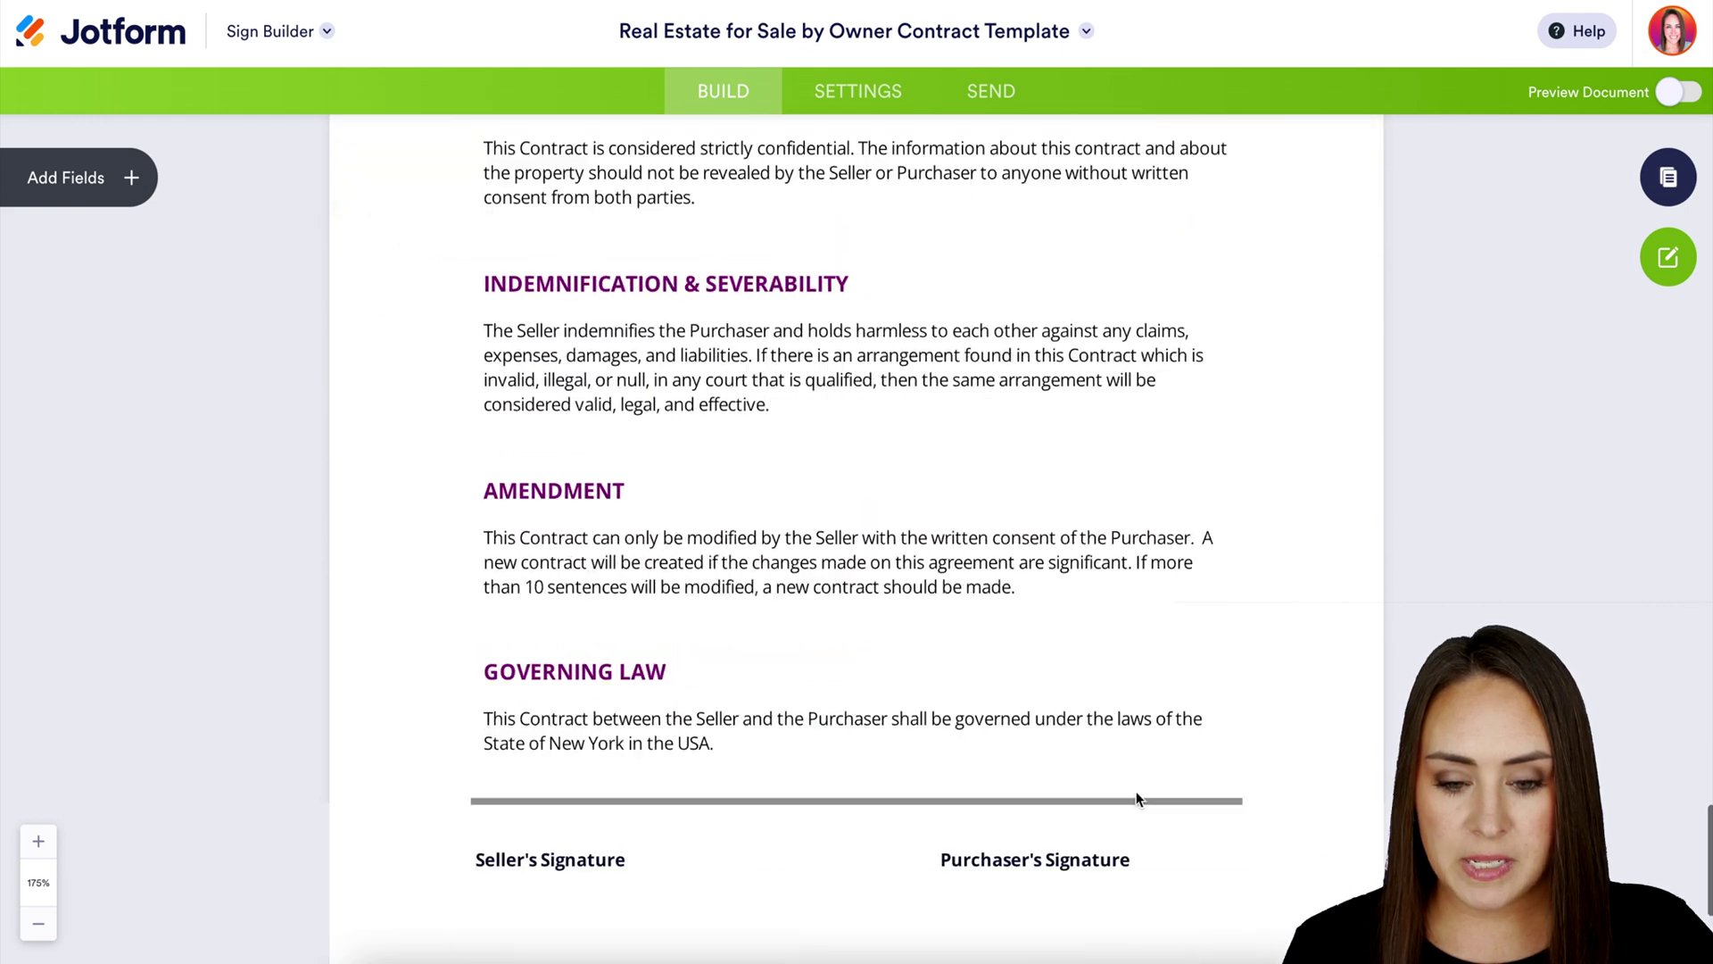
scroll(1138, 798, "down", 4)
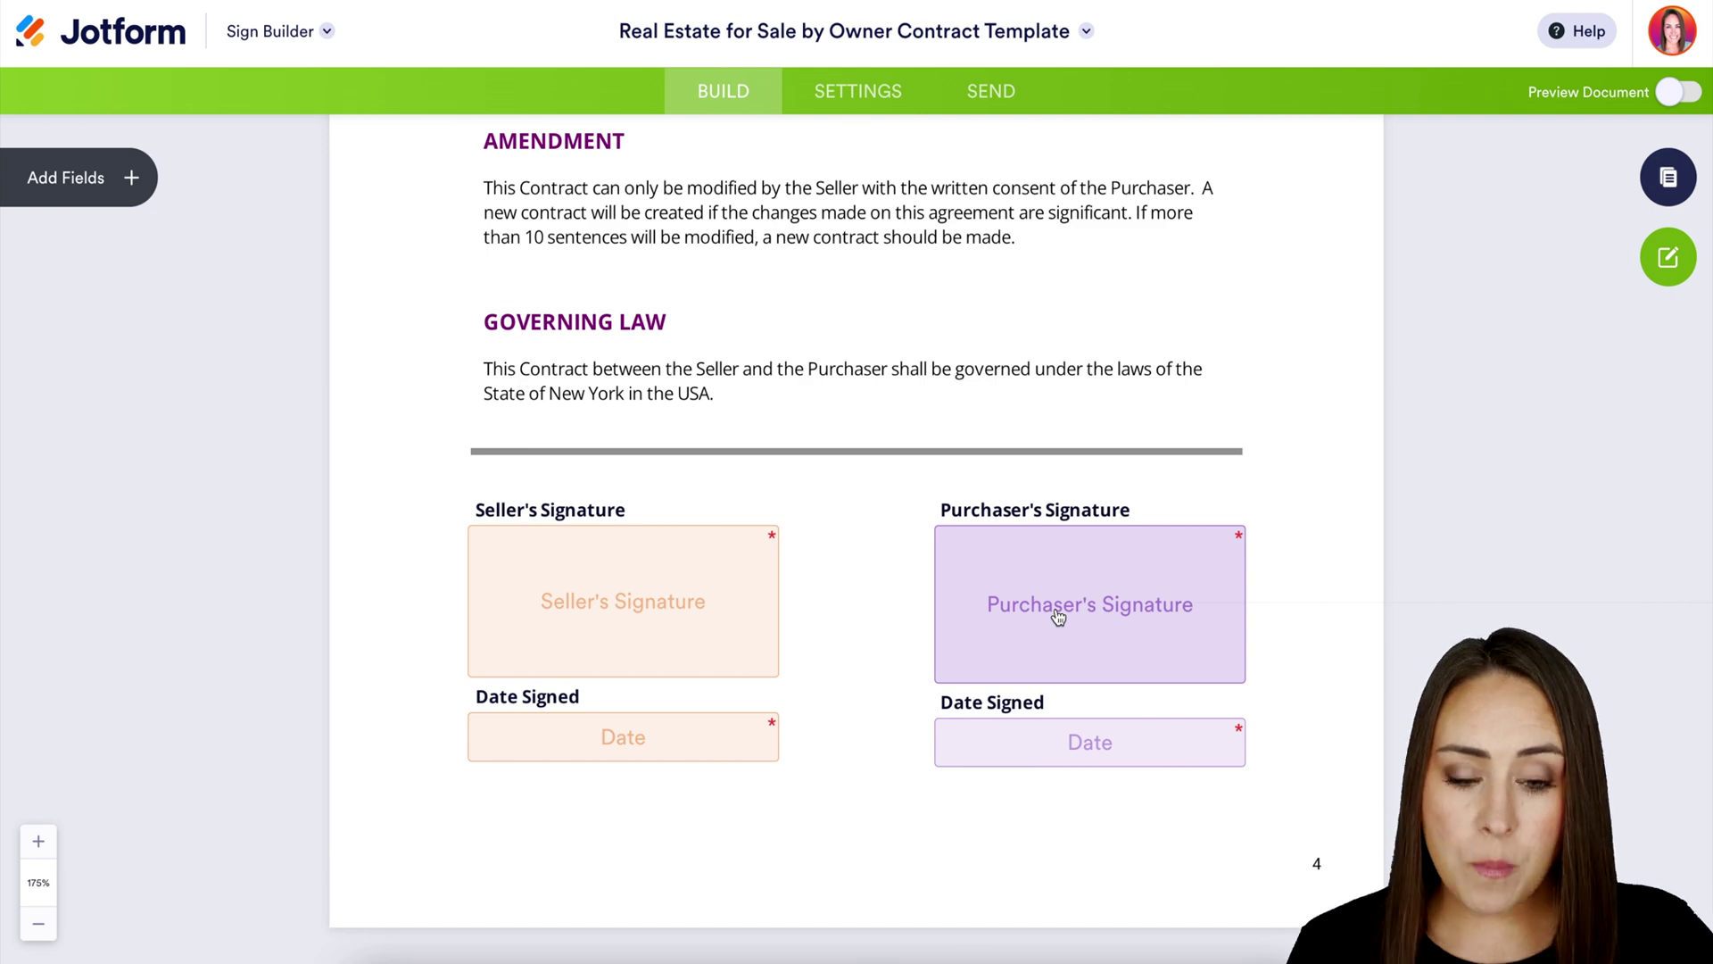
scroll(1059, 616, "up", 20)
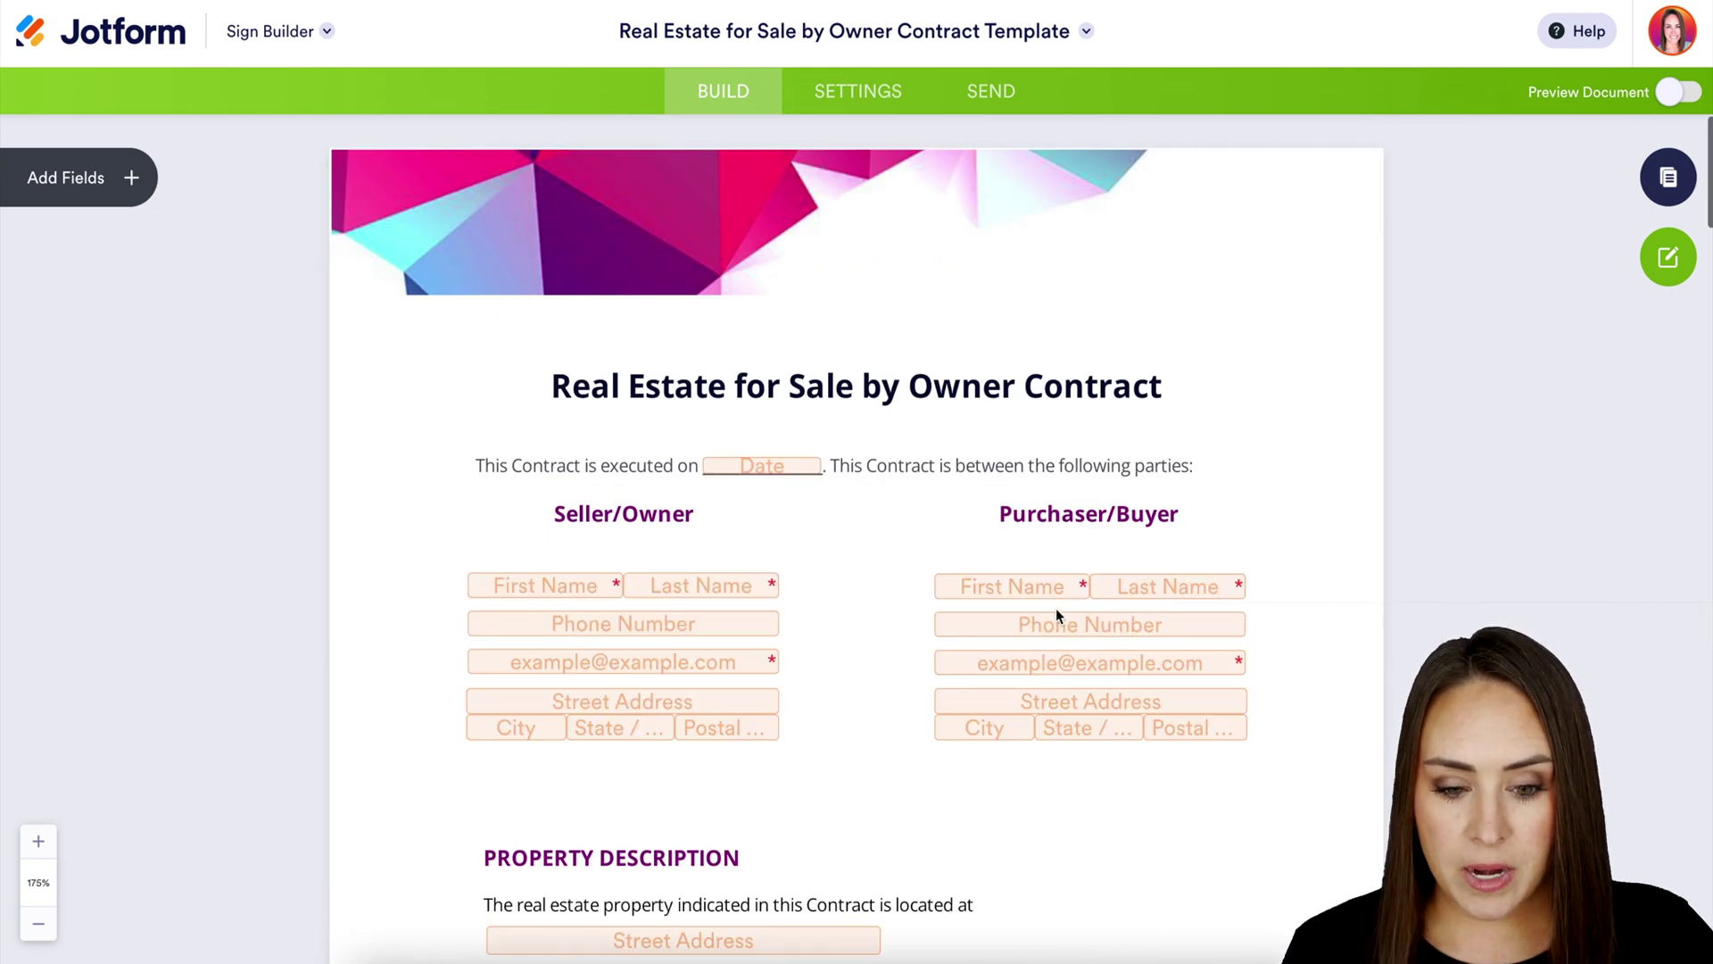
scroll(1233, 506, "down", 1)
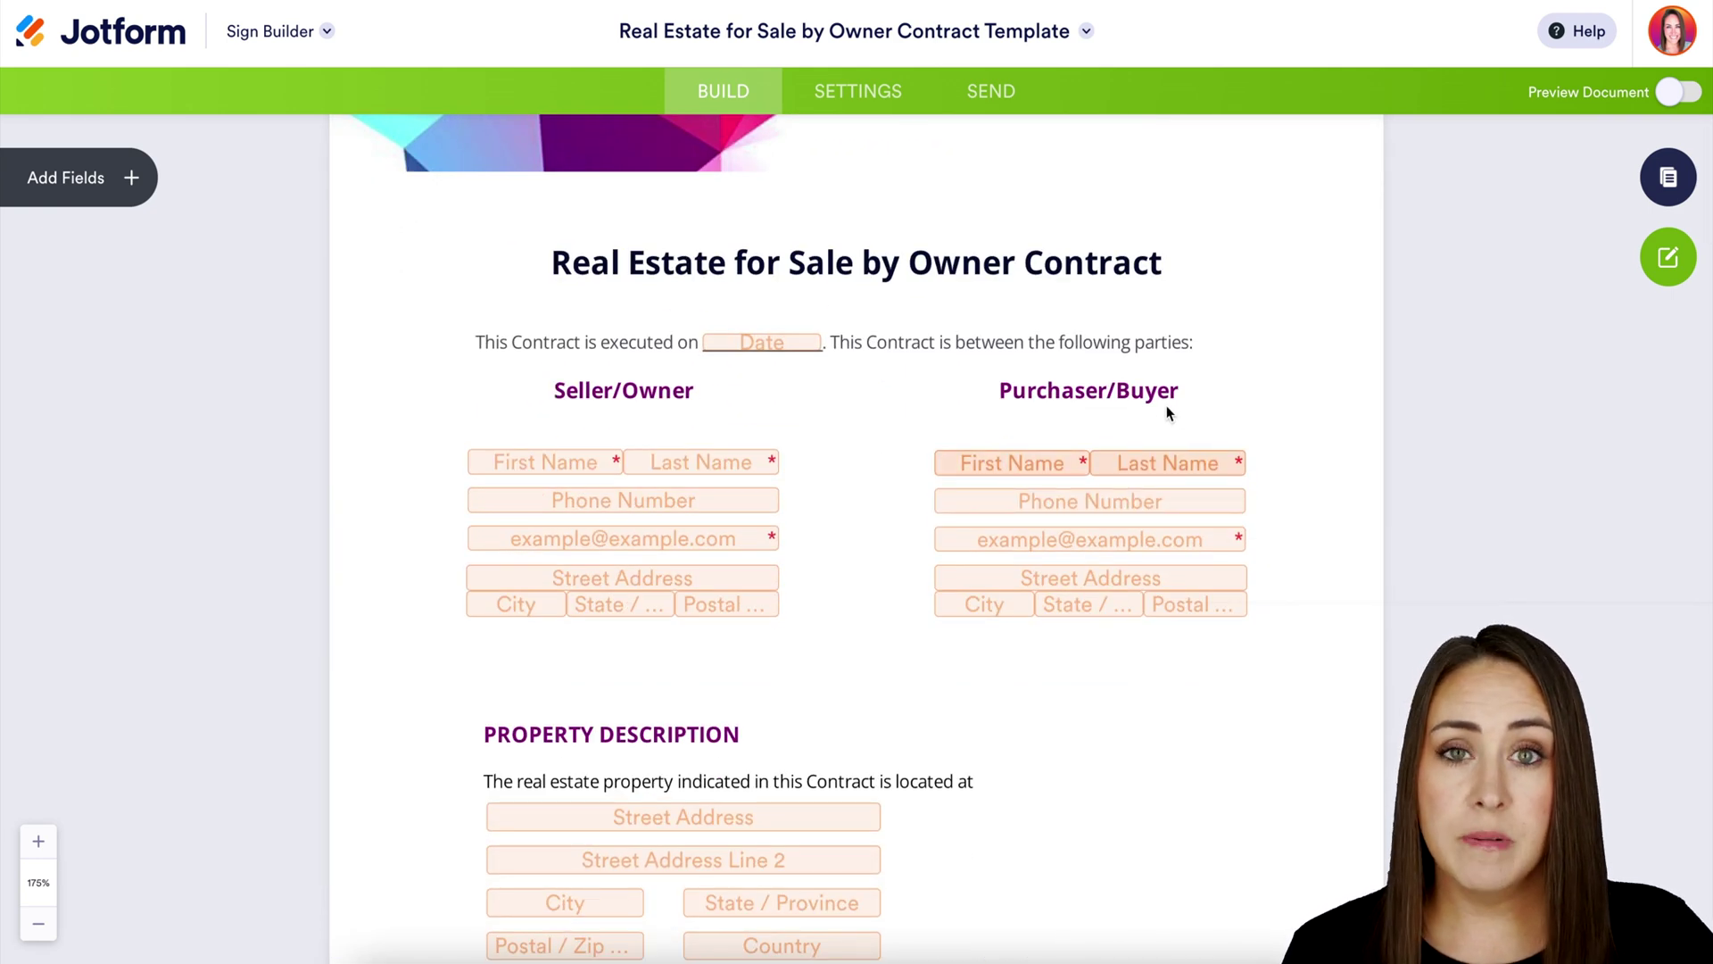
Assign the buyer's Full Name and Phone Number fields to the Purchaser role
left_click(1192, 475)
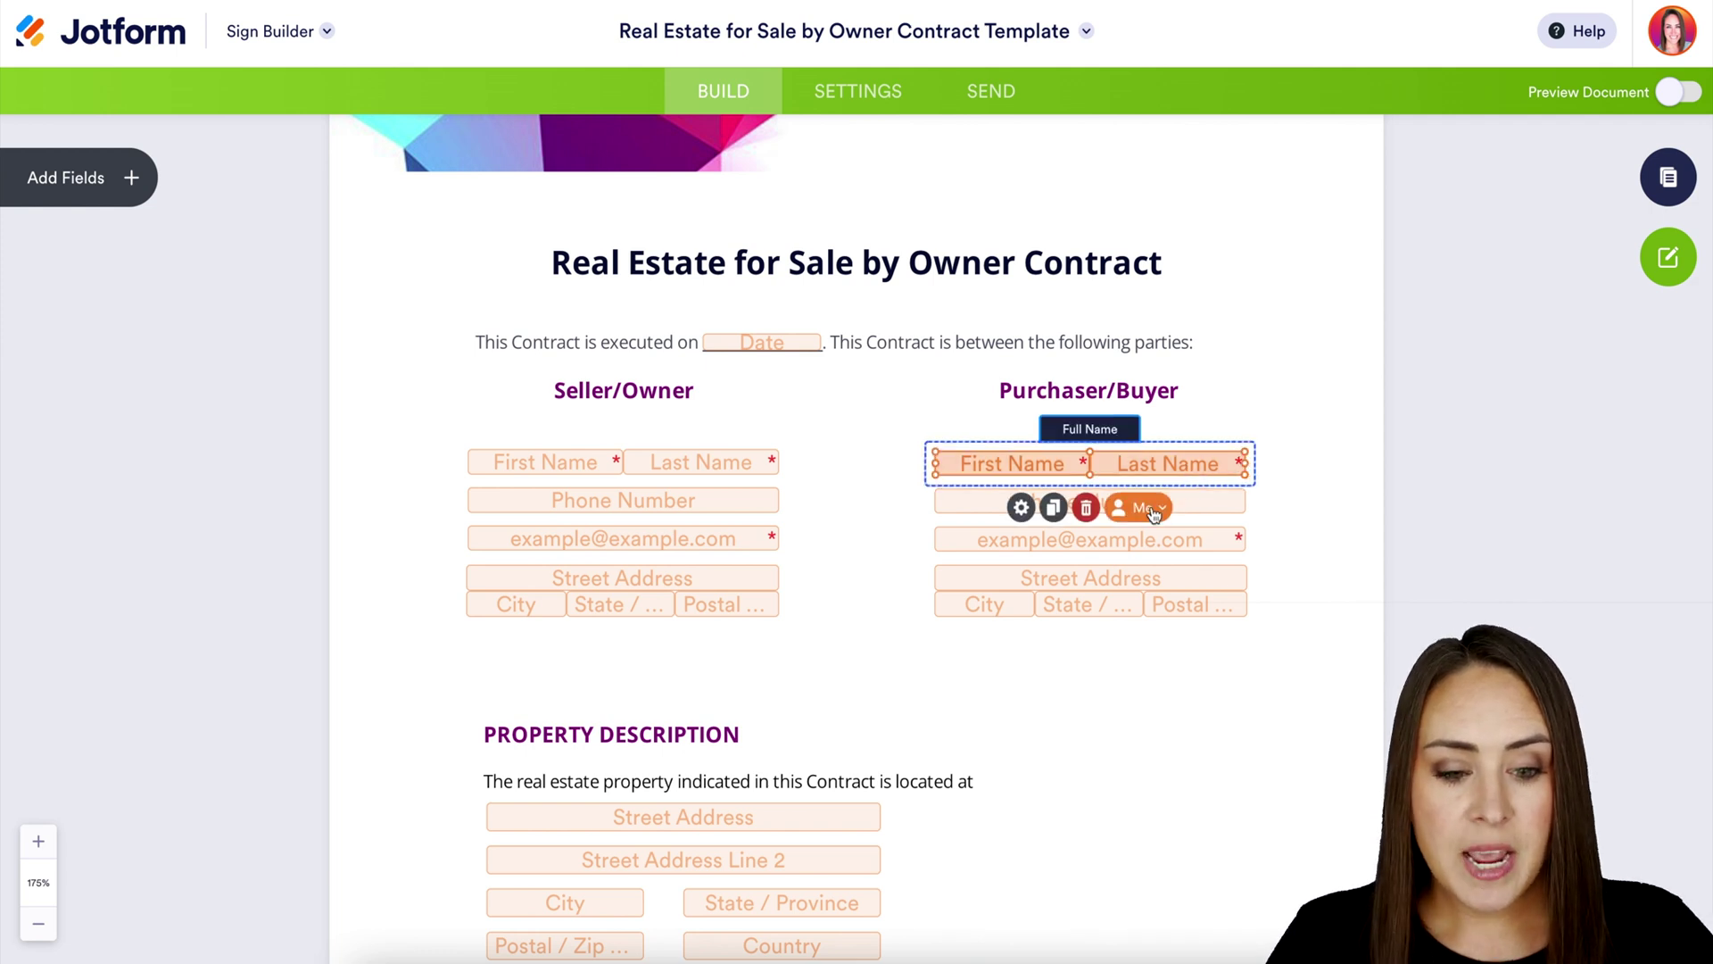
left_click(1154, 513)
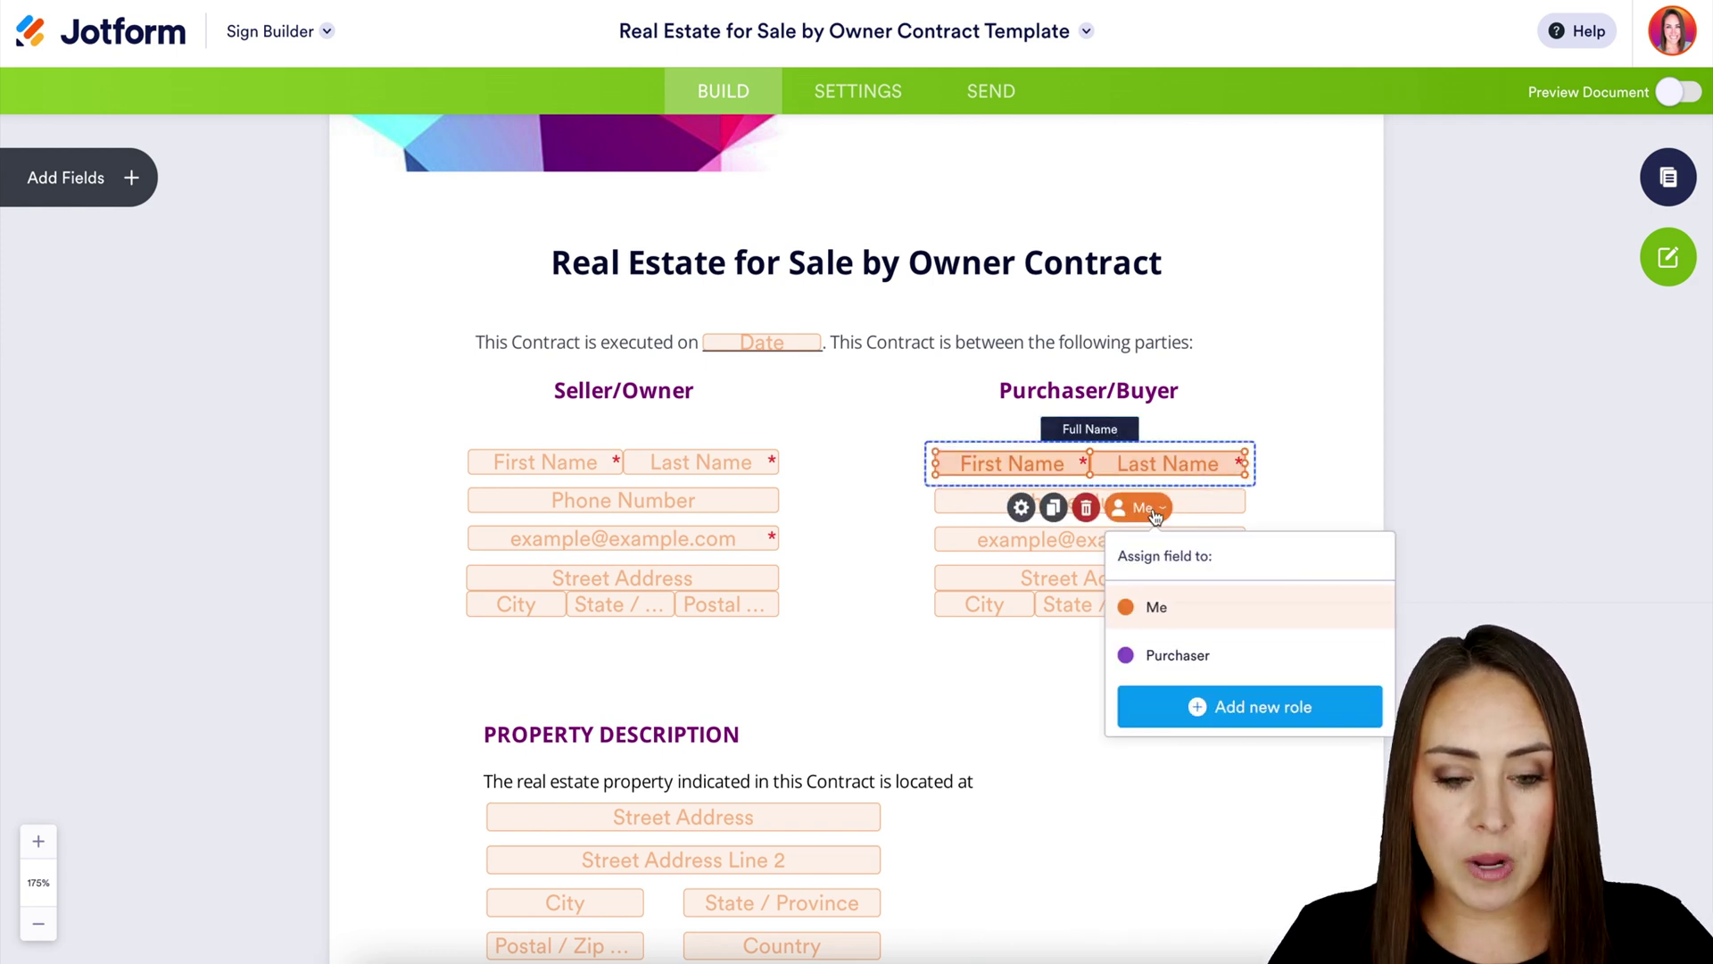
left_click(1162, 657)
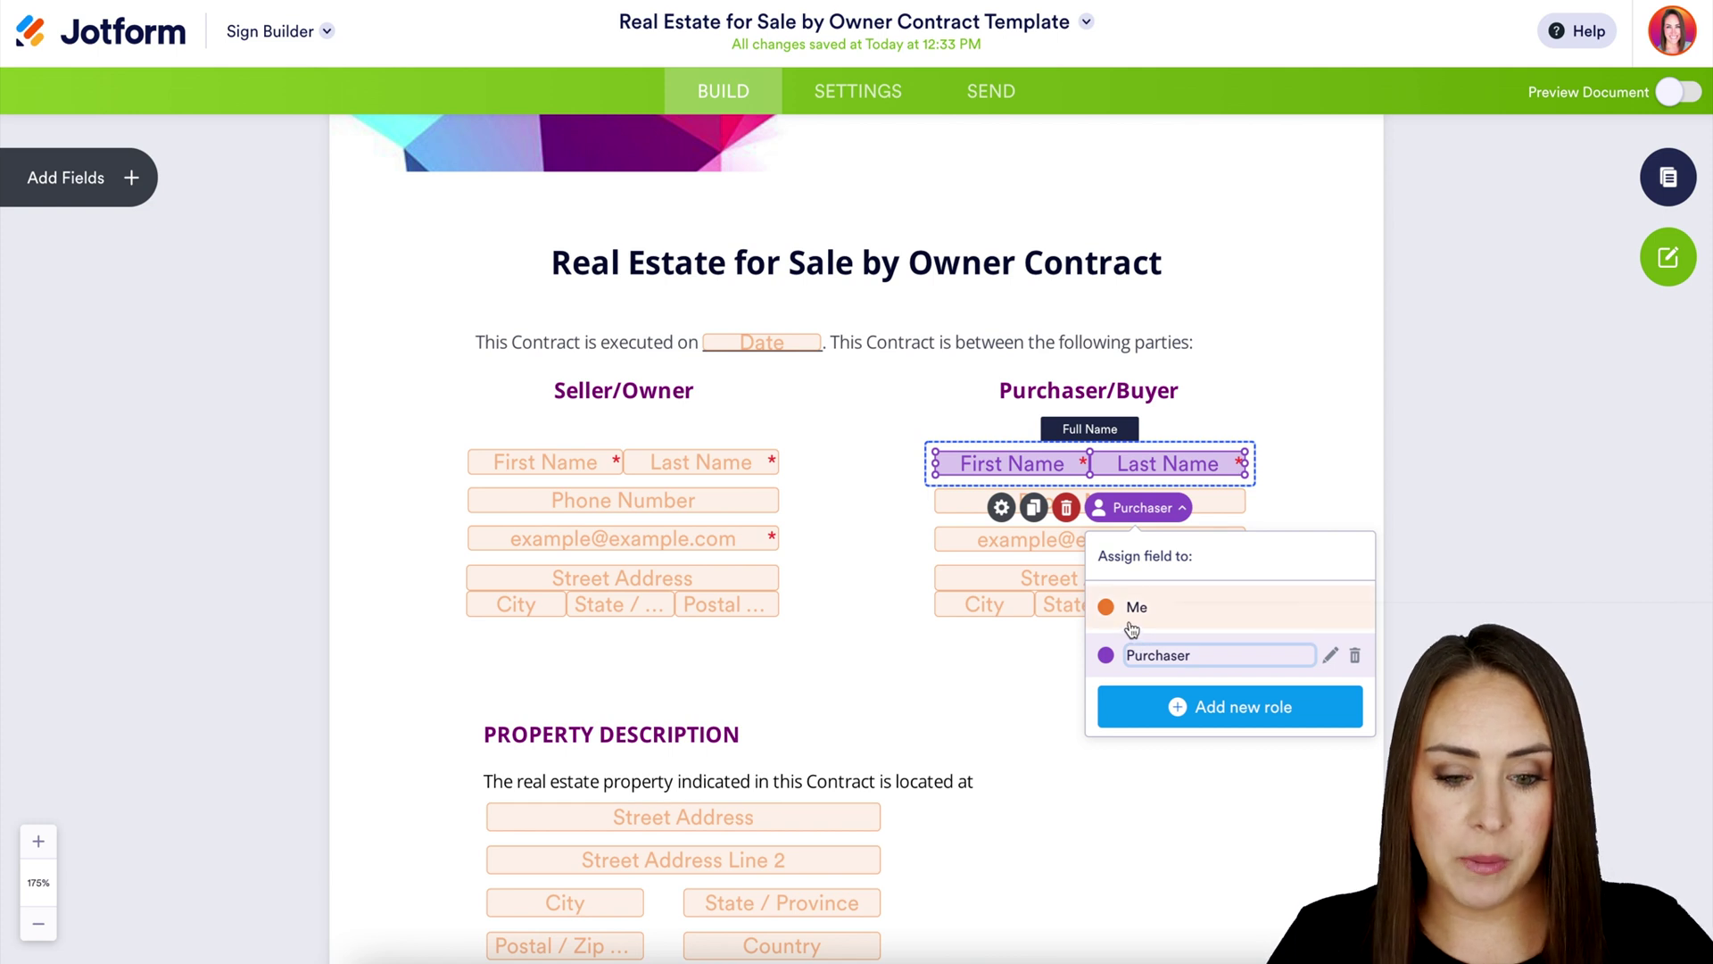
left_click(979, 514)
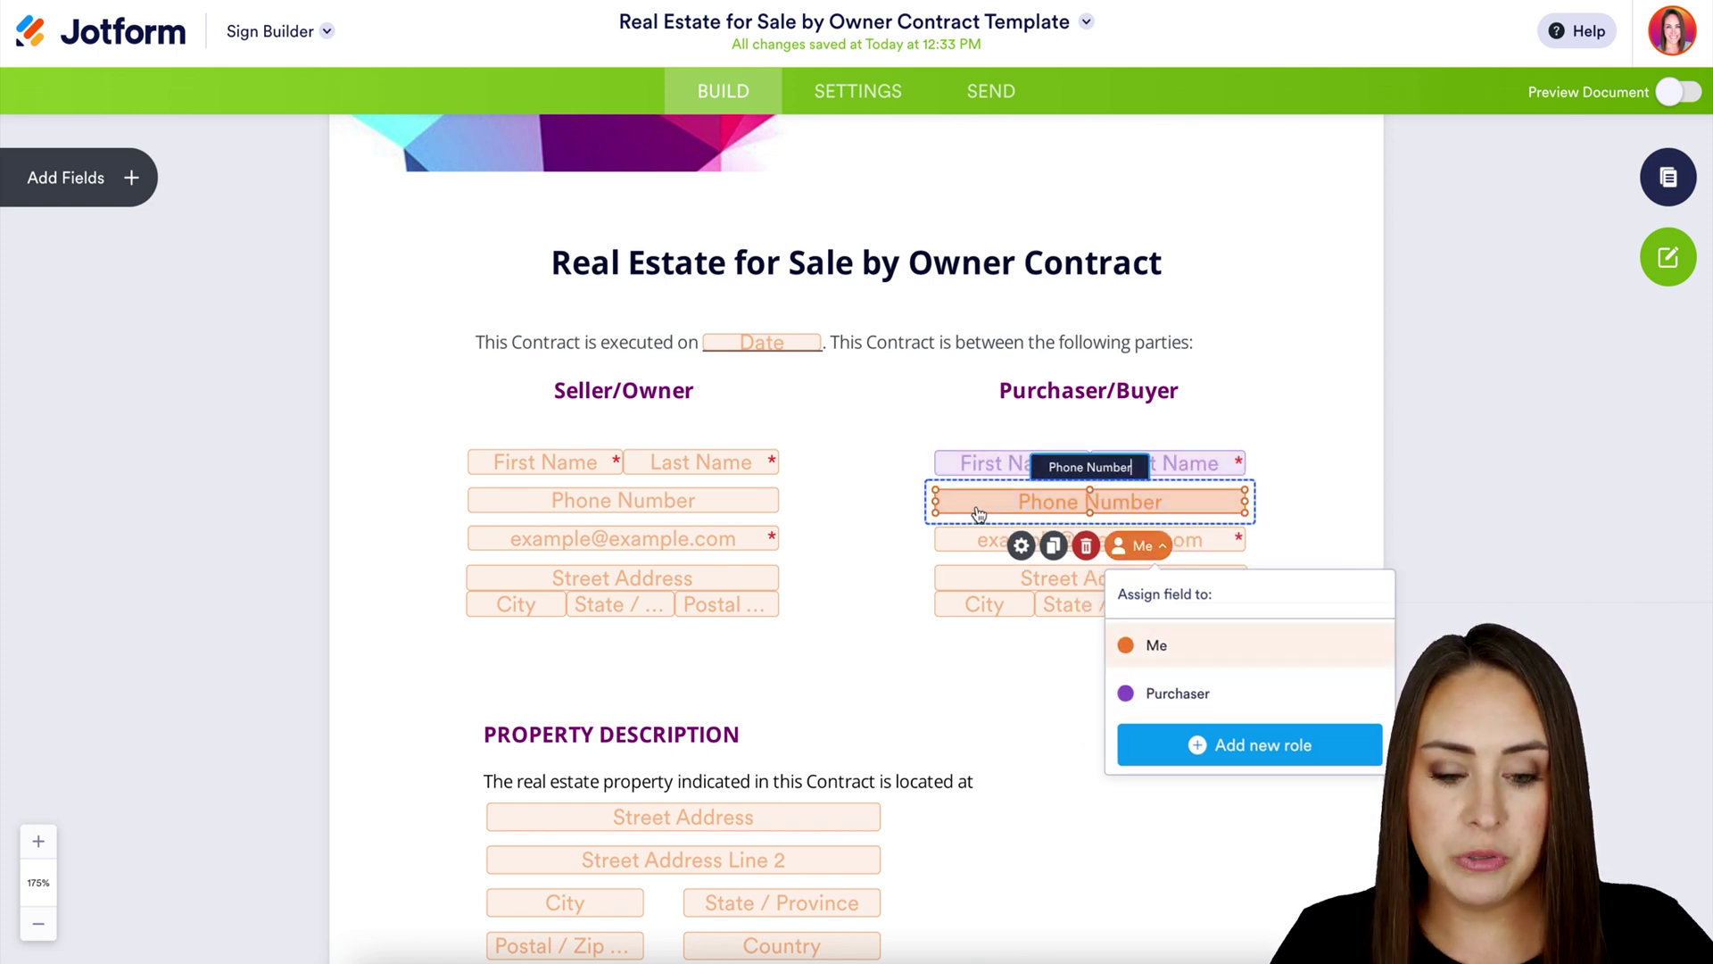
left_click(1023, 548)
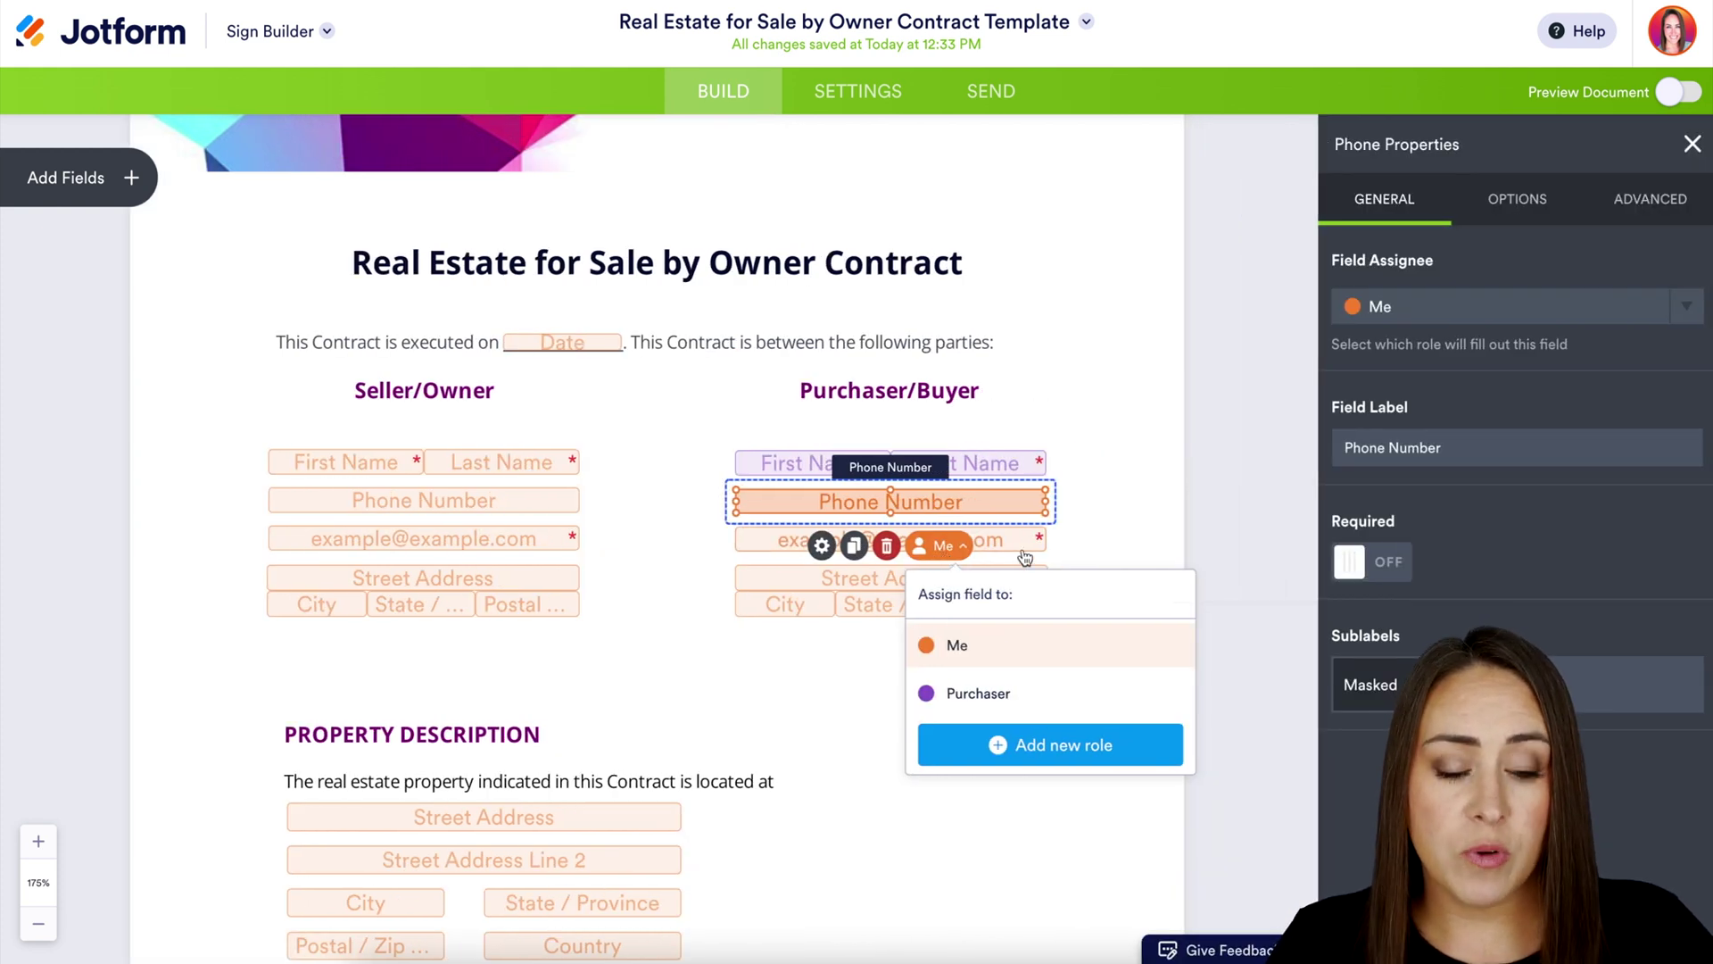
left_click(1680, 308)
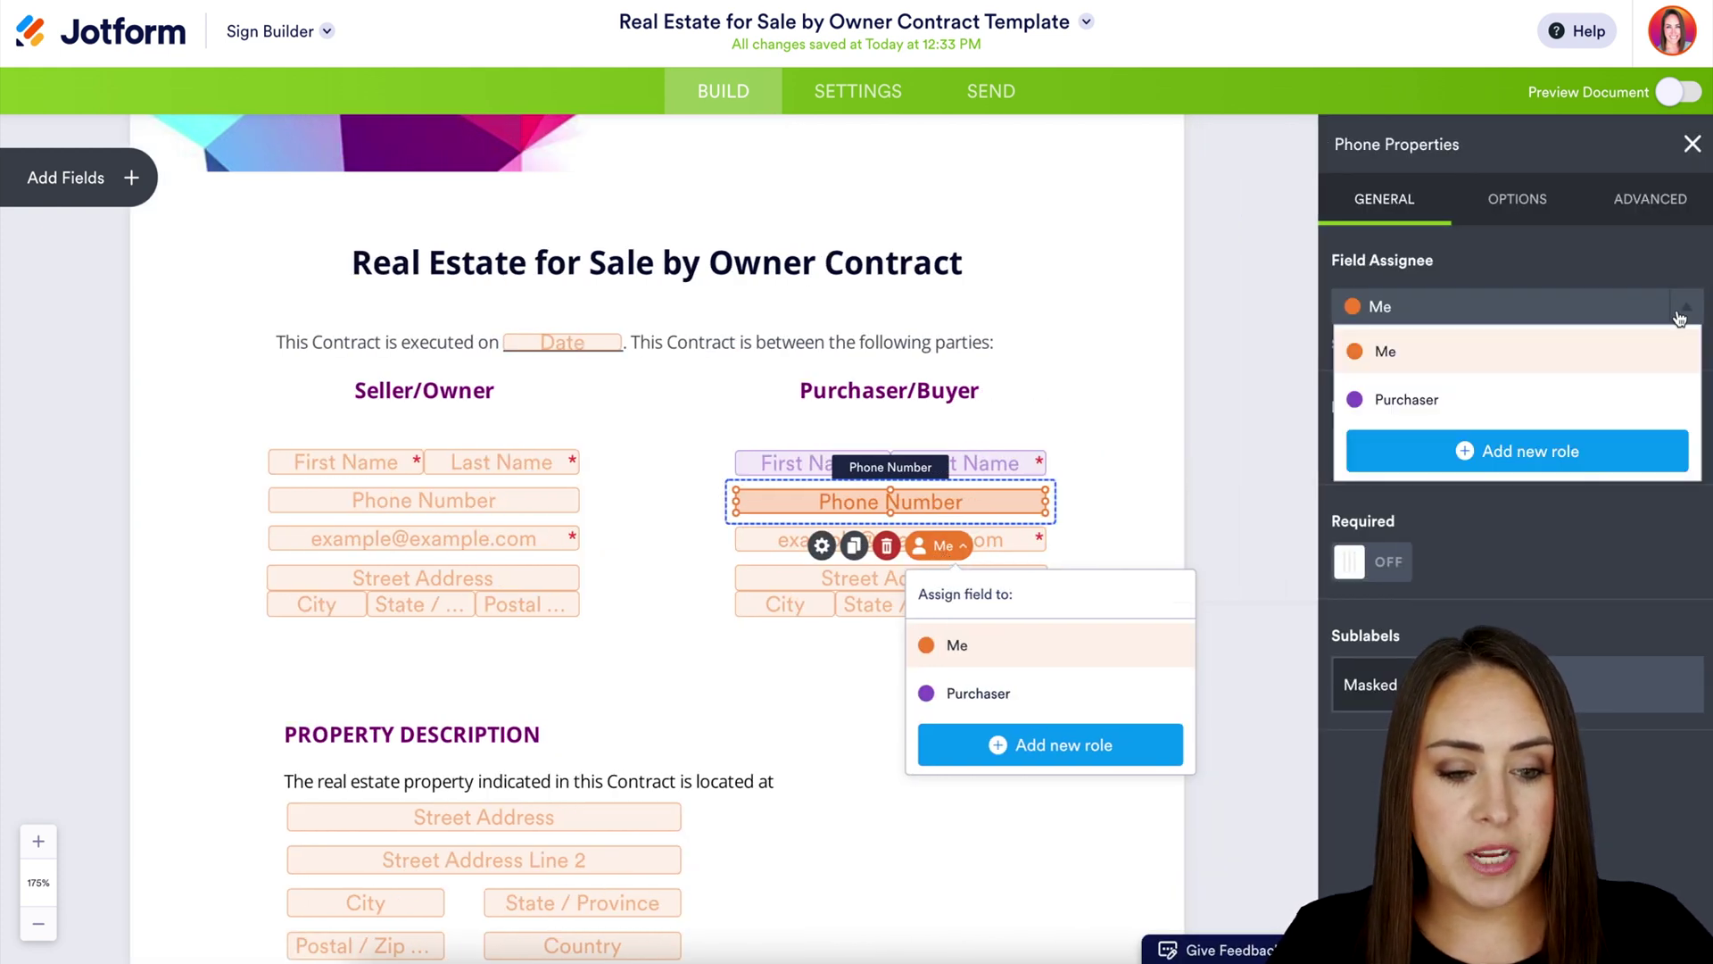
left_click(1497, 400)
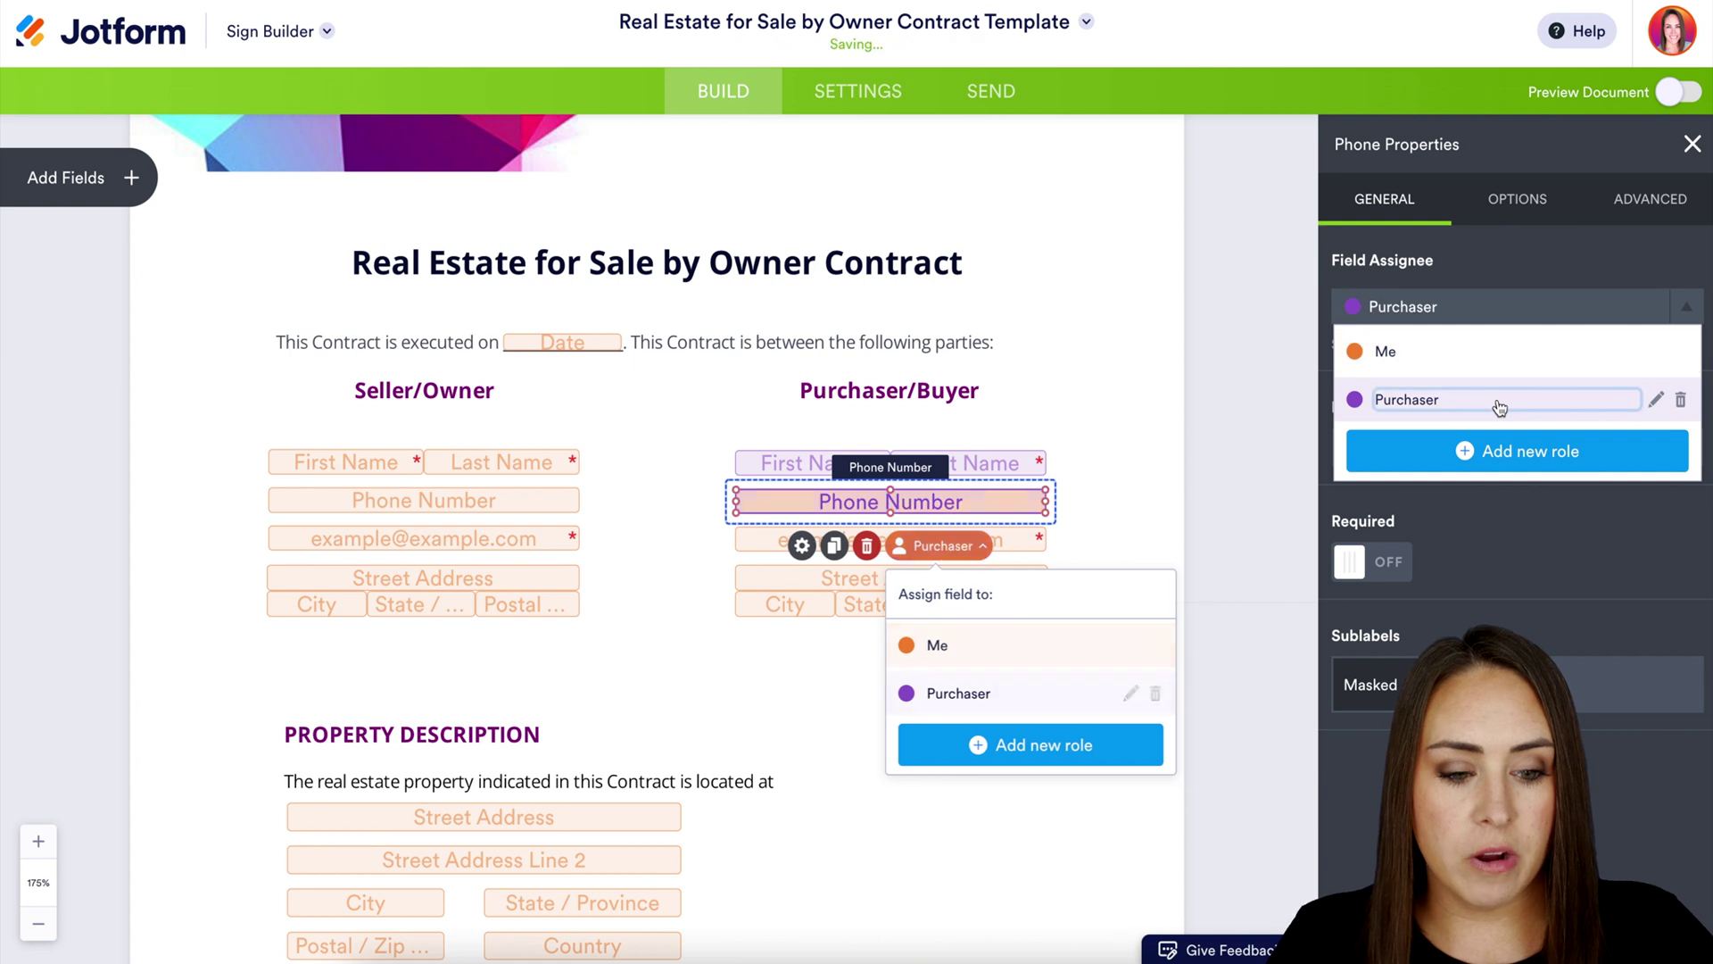
Assign the buyer's email and address fields to the Purchaser as well
left_click(772, 548)
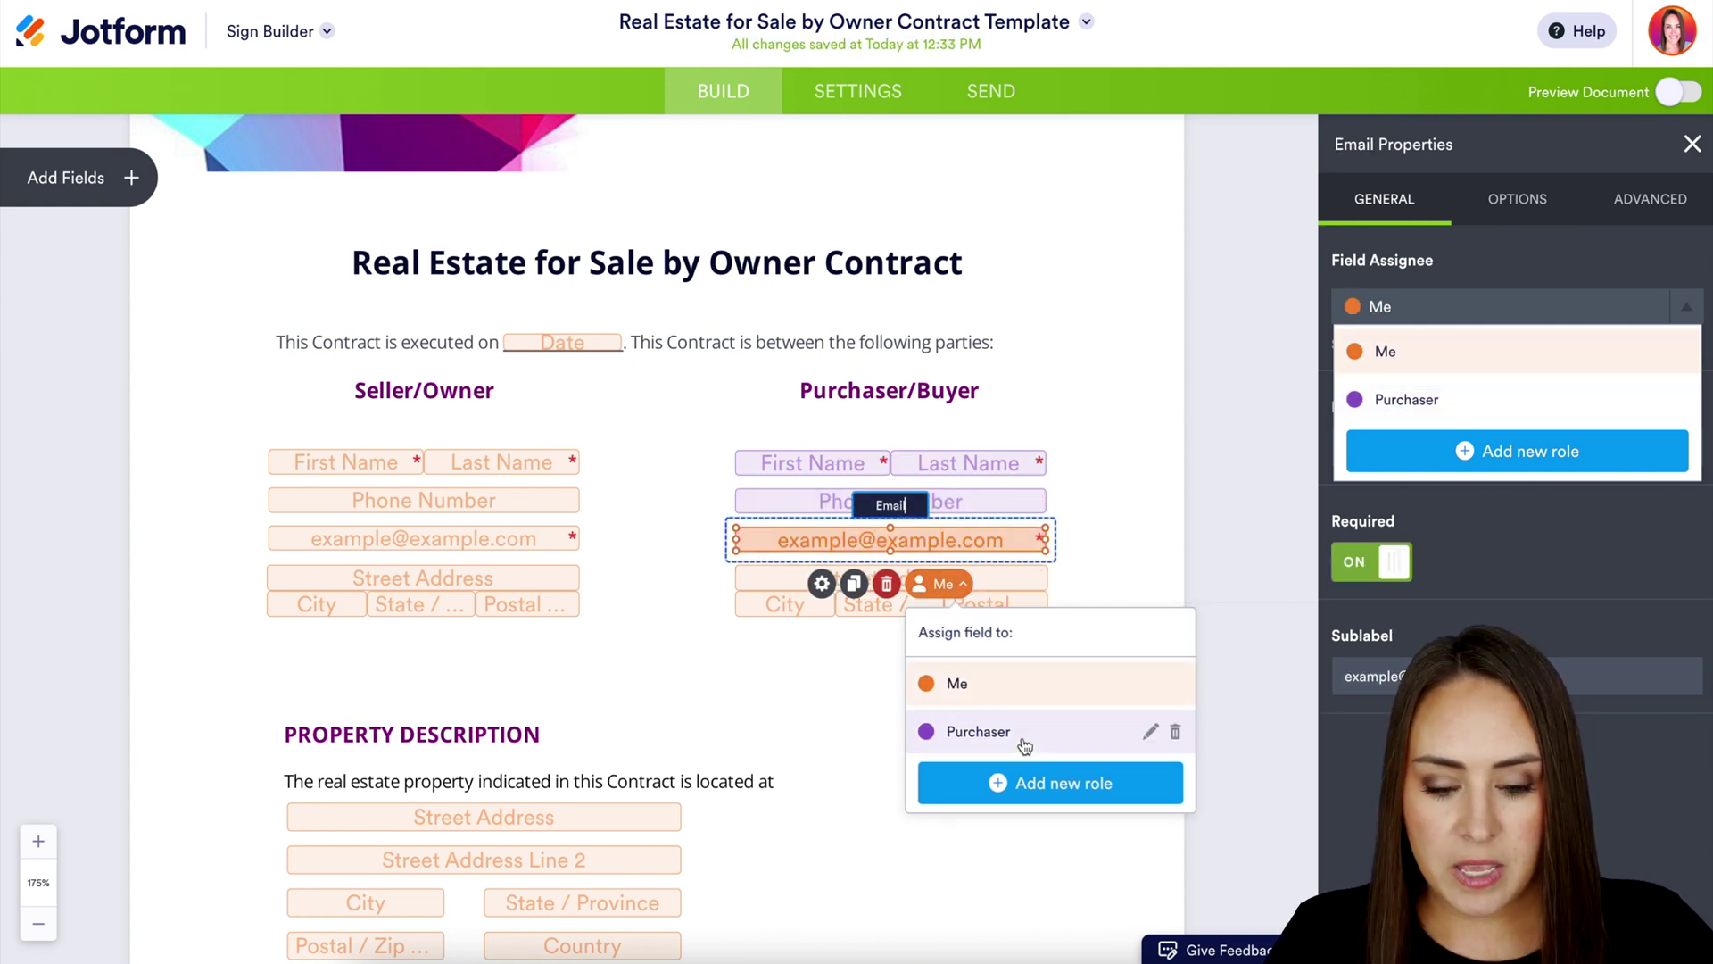
left_click(976, 730)
left_click(785, 615)
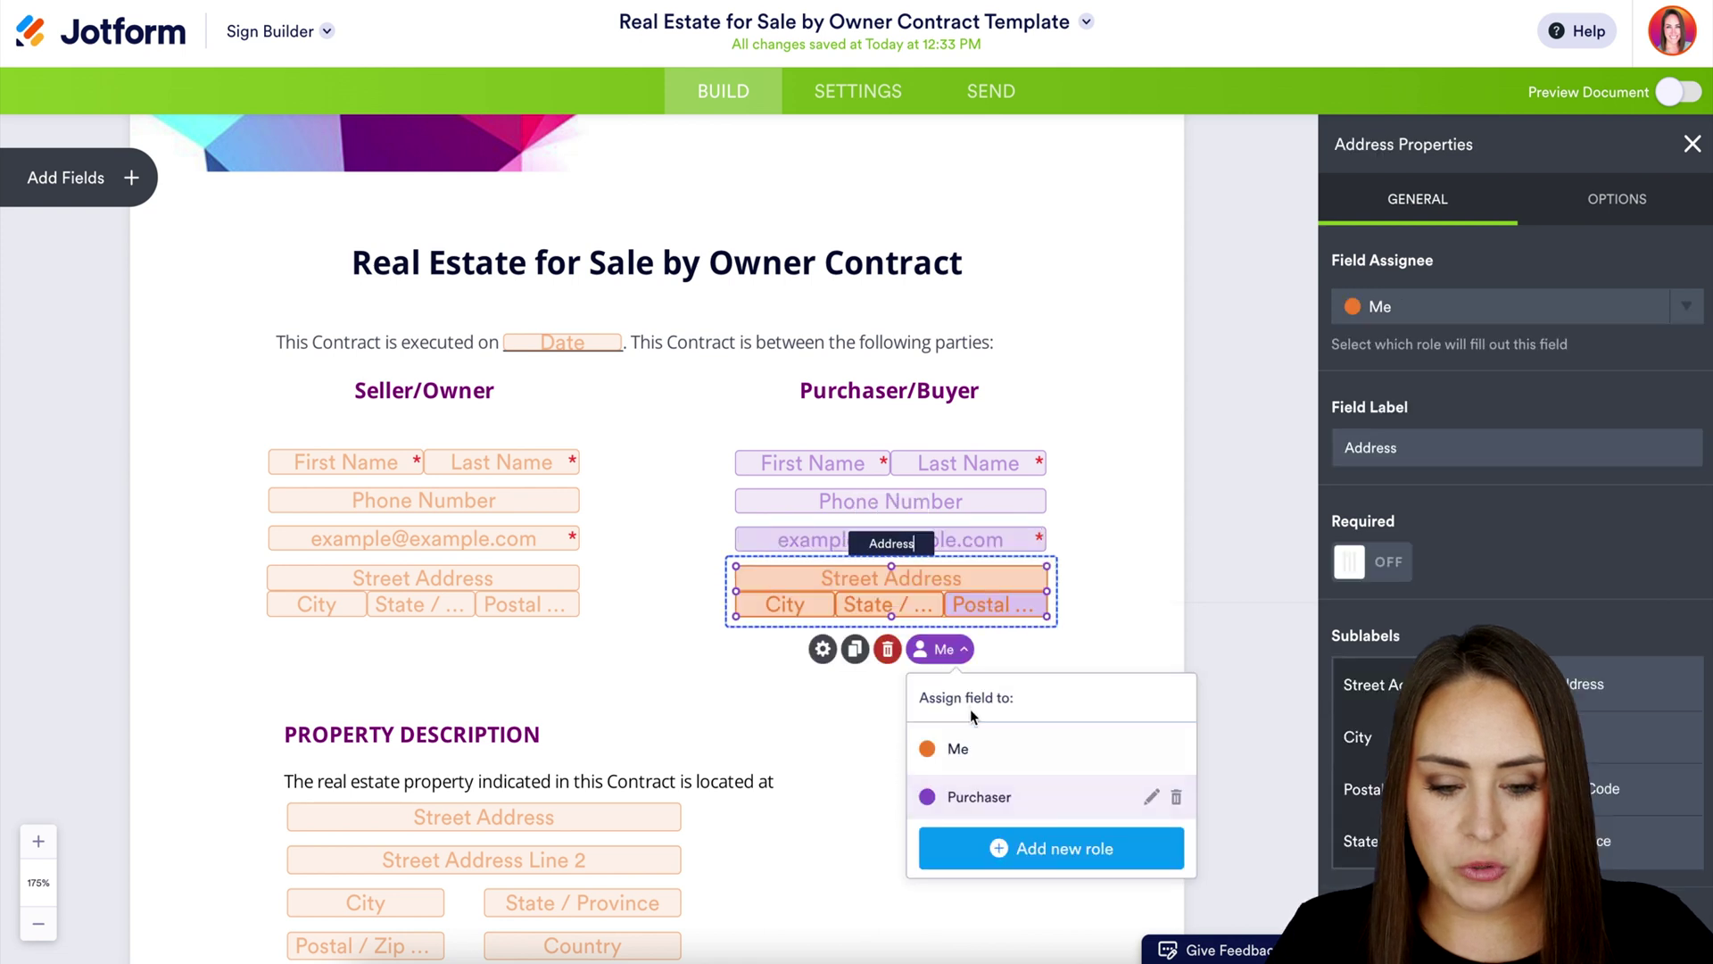
left_click(963, 797)
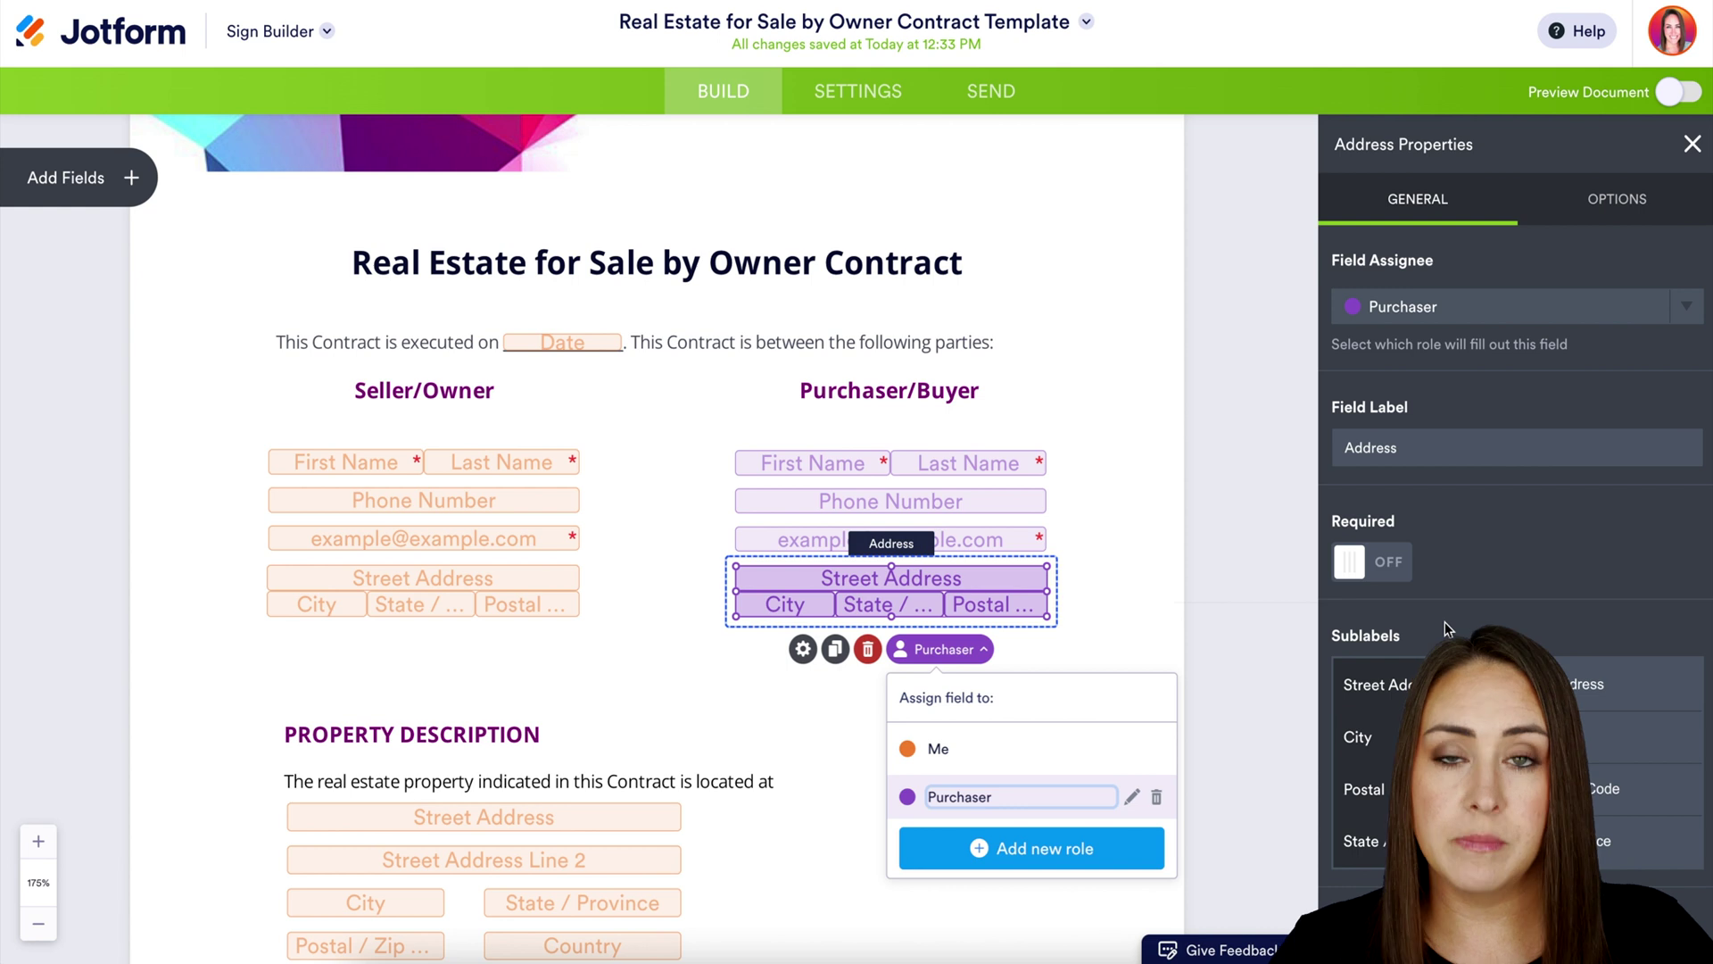
left_click(1692, 144)
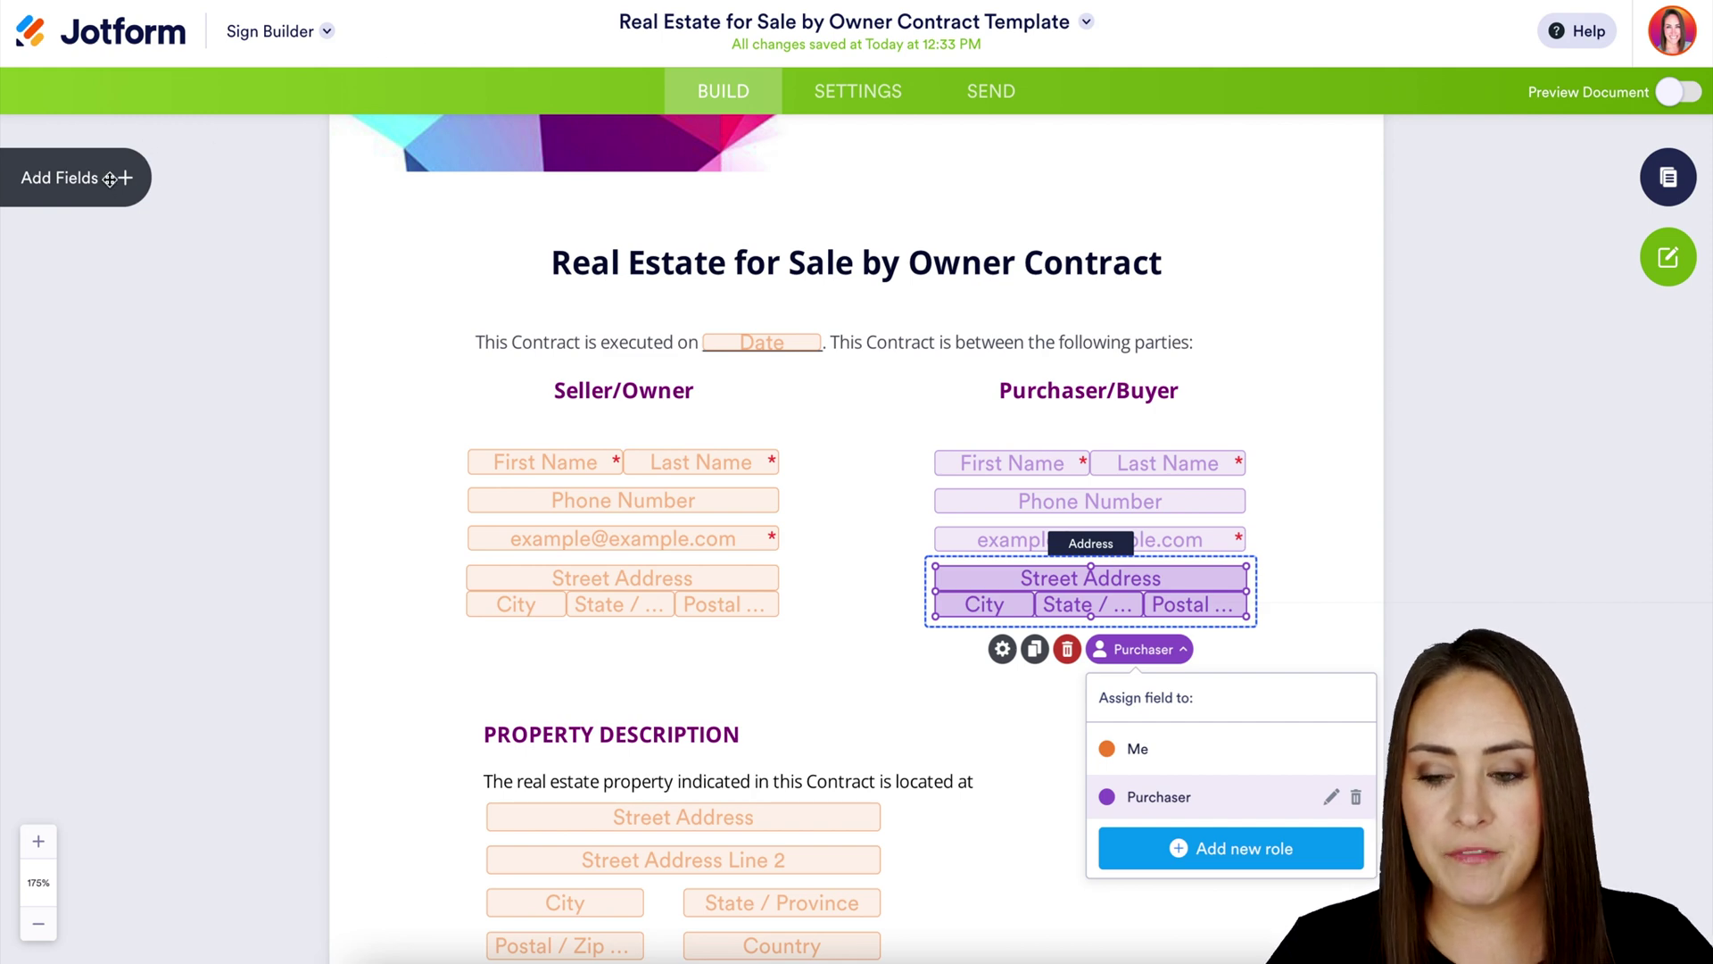
Place a Signature field for Me below the seller's address, then delete the seller's signature field
left_click(132, 179)
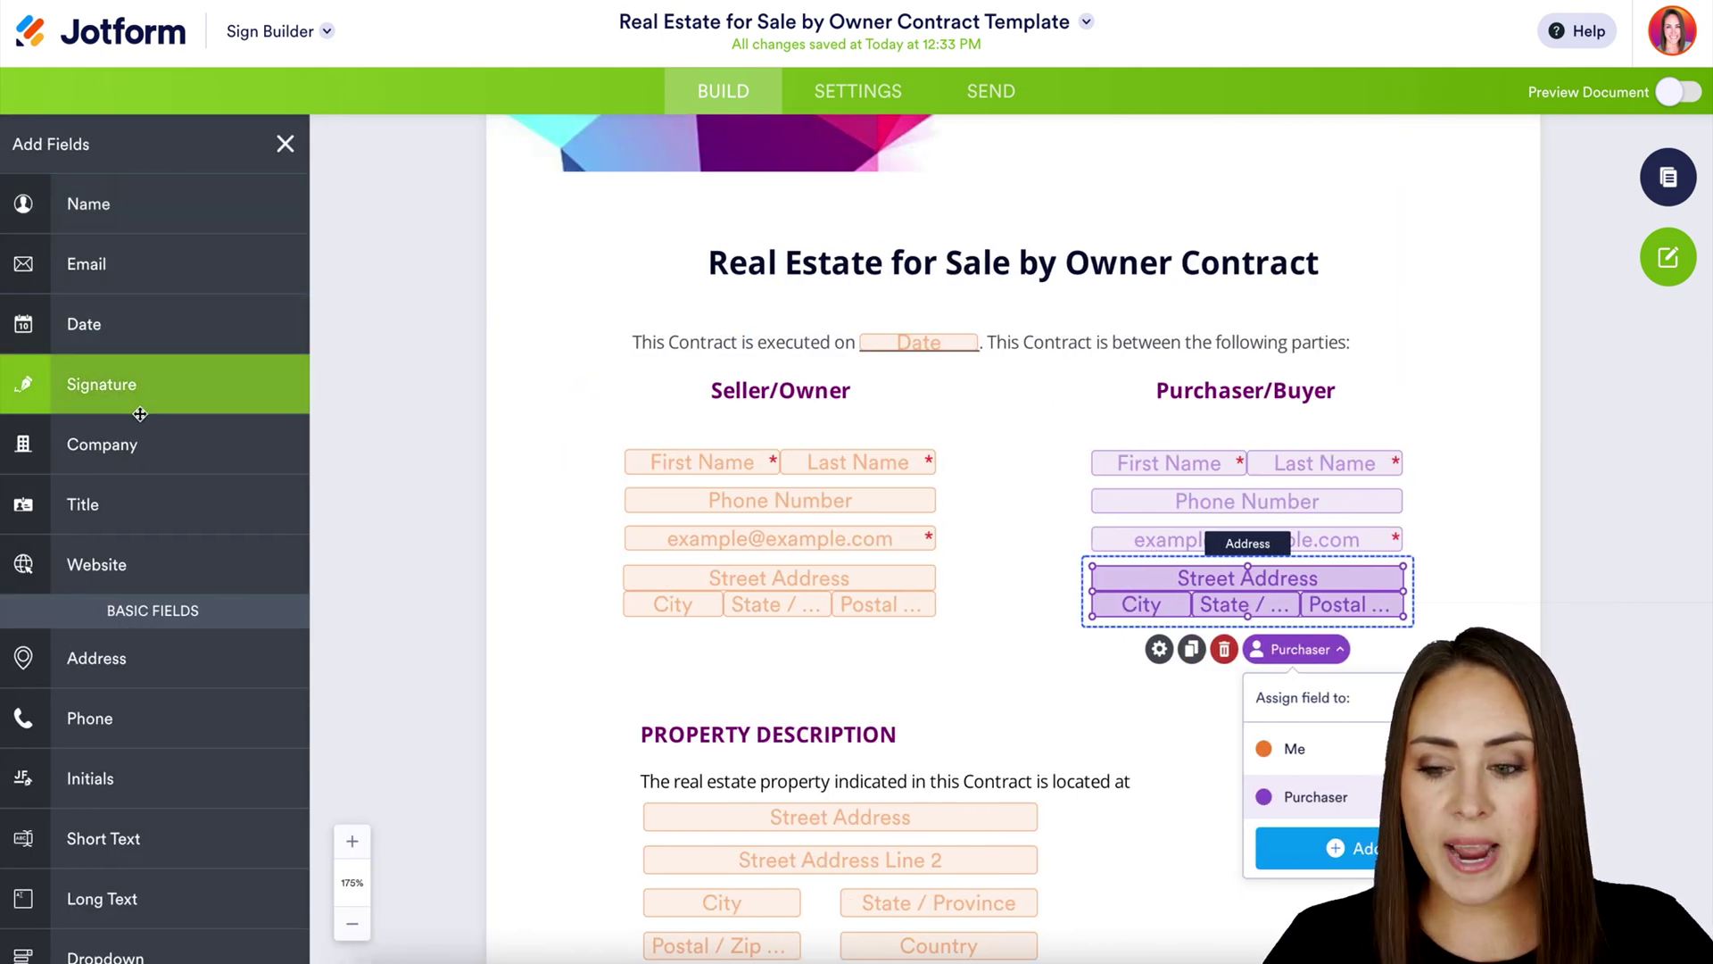
mouse_move(138, 399)
left_mouse_down()
mouse_move(807, 656)
mouse_move(741, 705)
left_mouse_up()
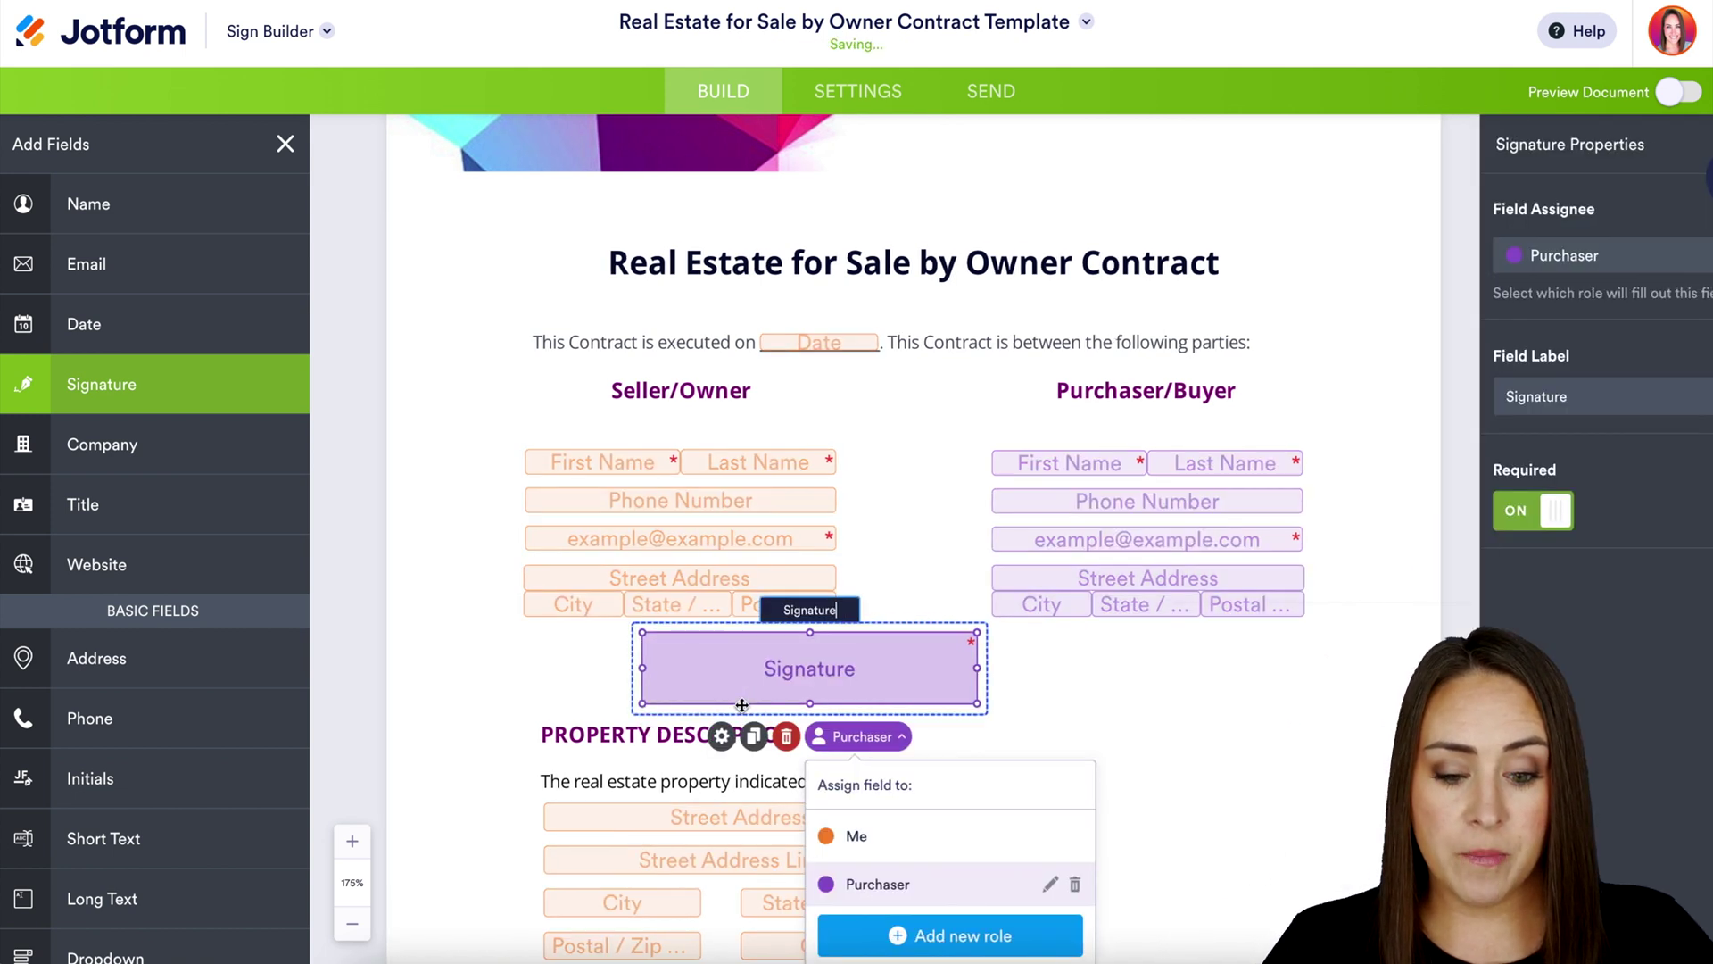
left_click(797, 838)
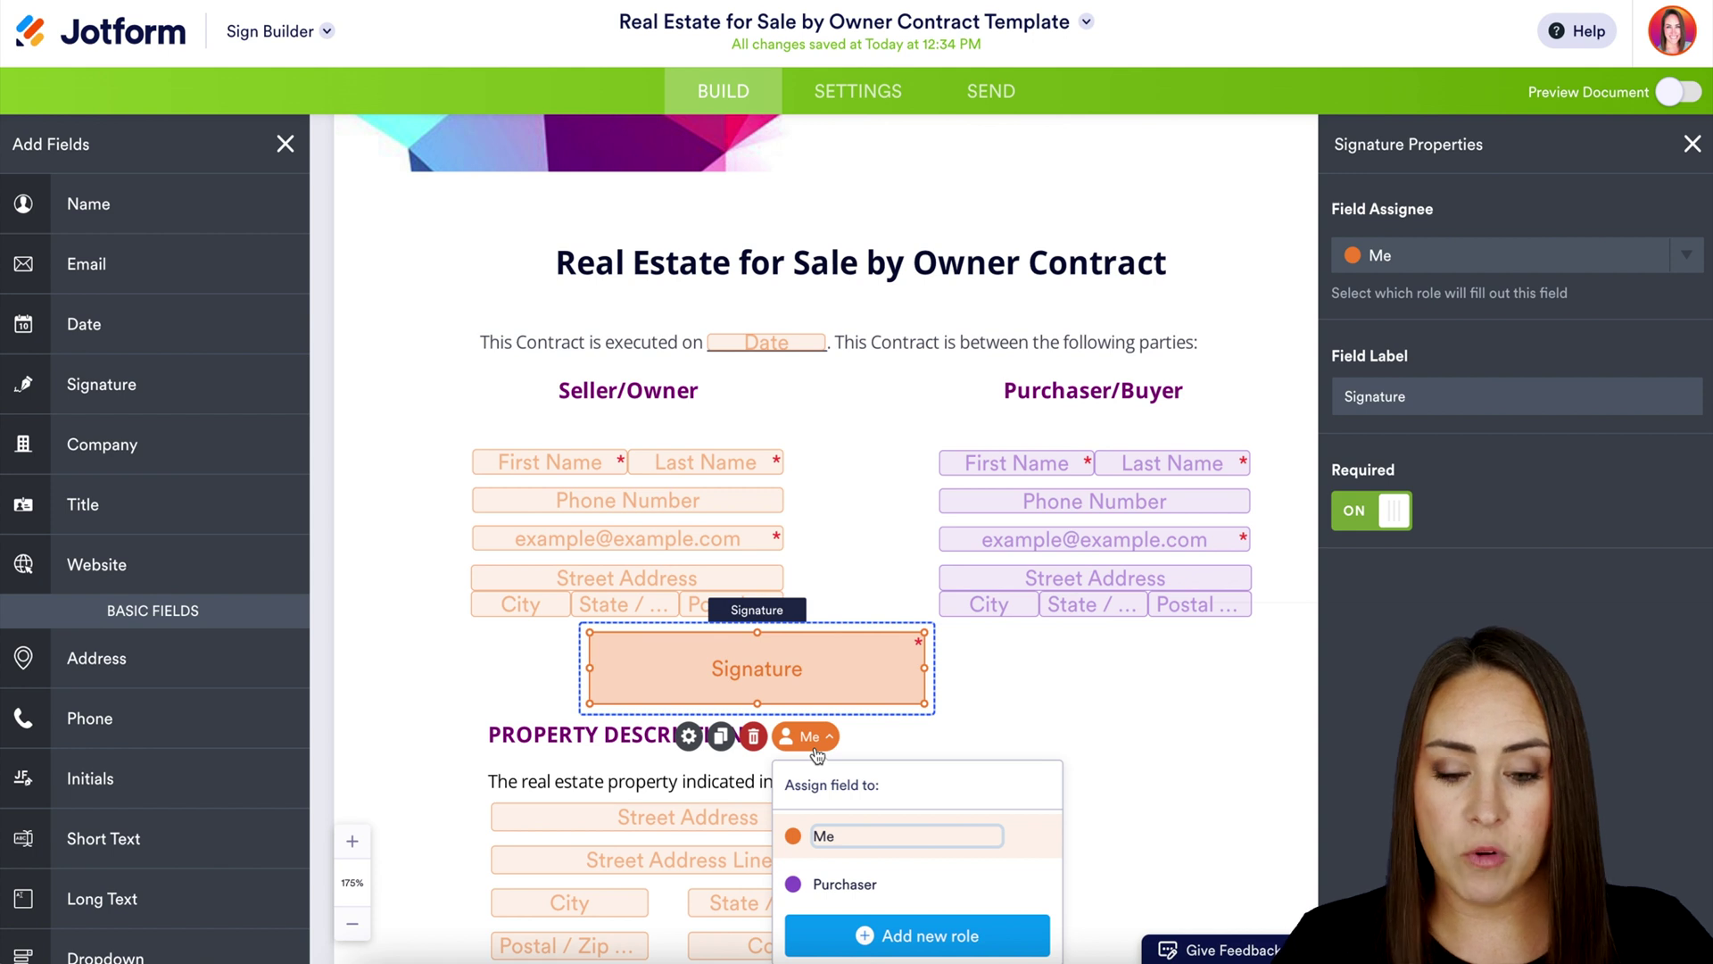
left_click(754, 736)
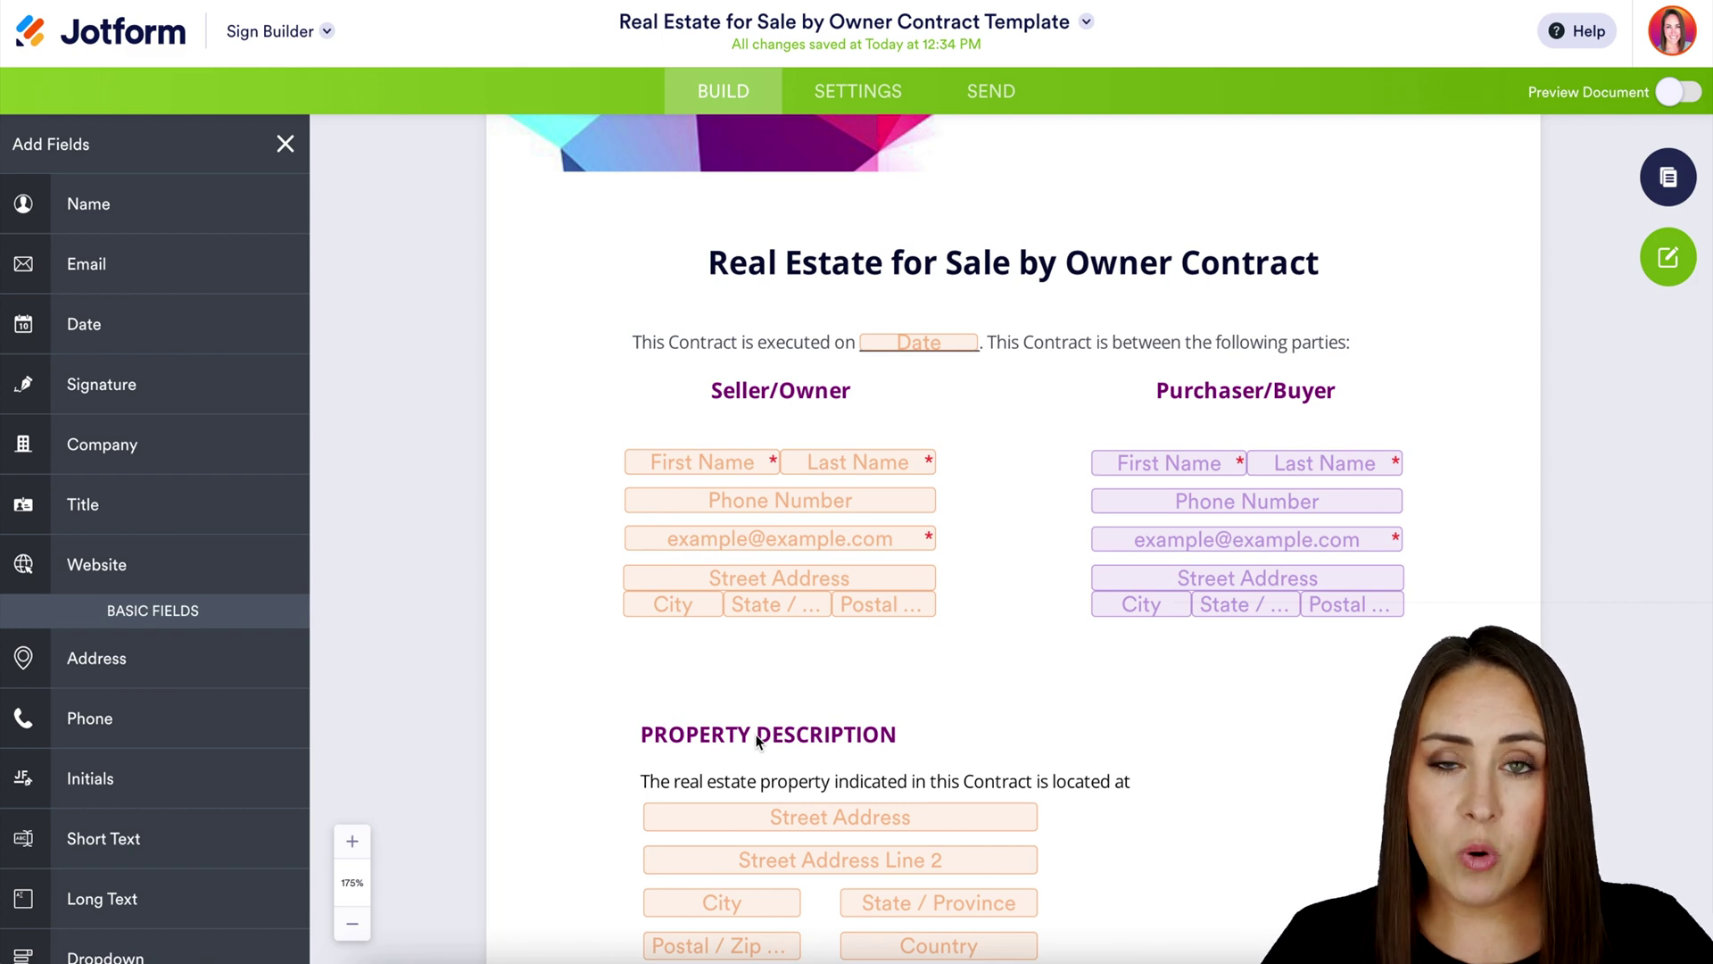
left_click(1681, 91)
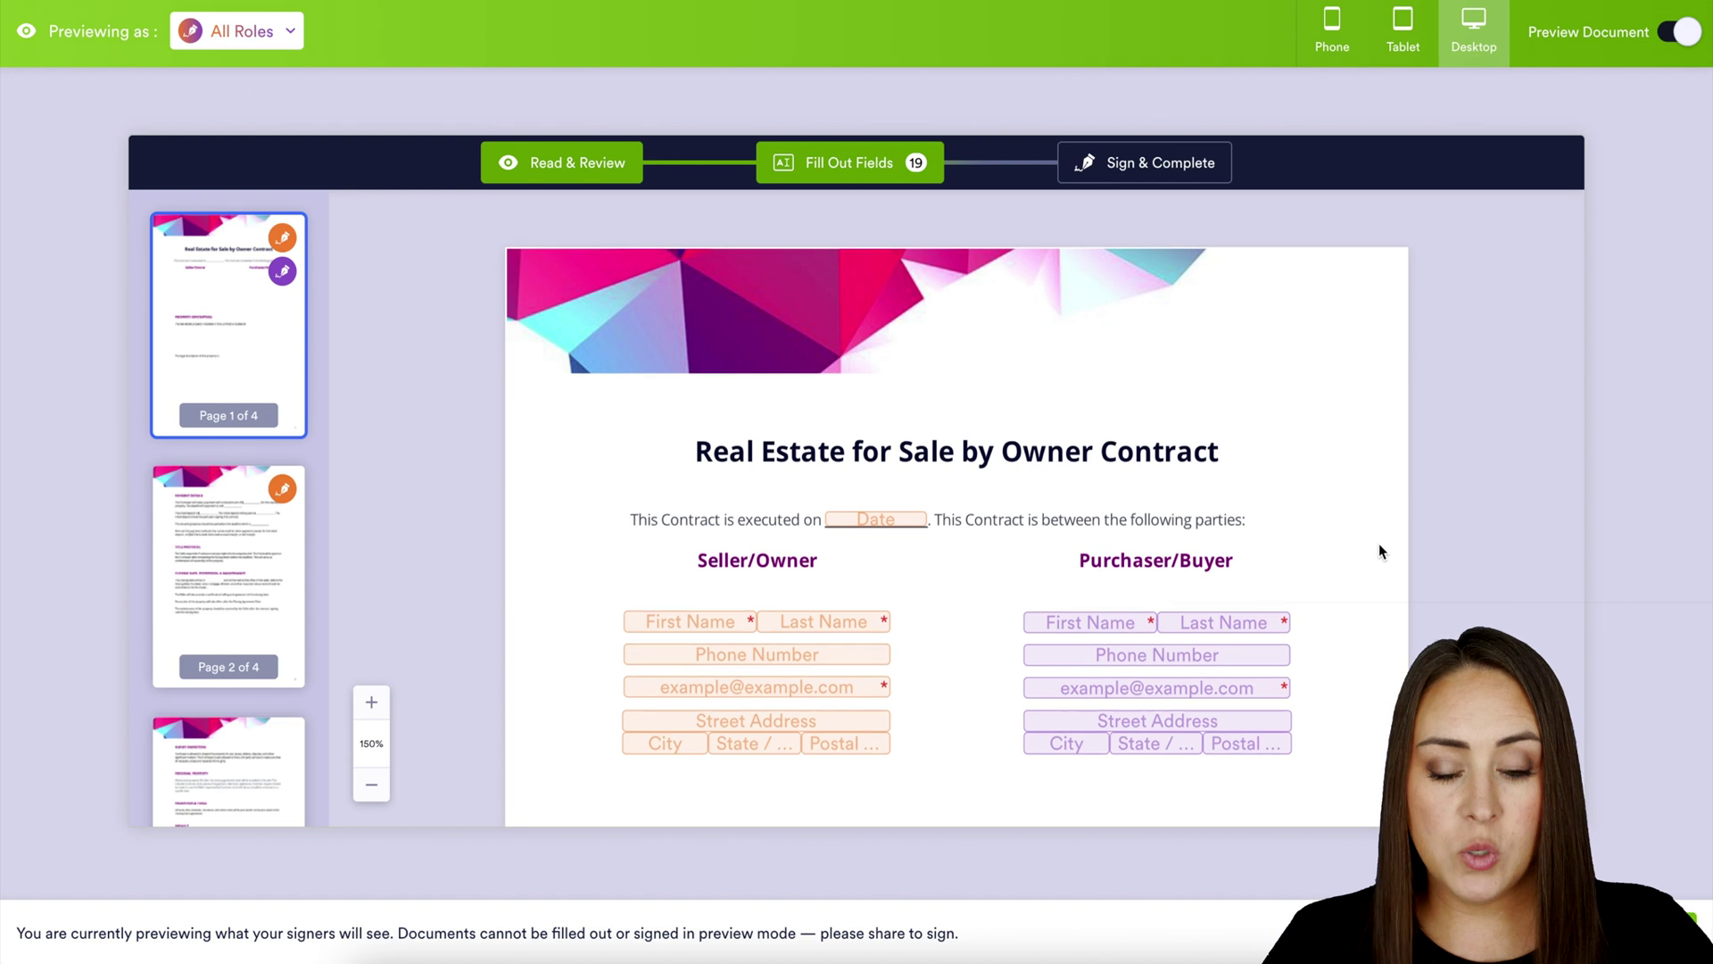
scroll(1380, 547, "down", 3)
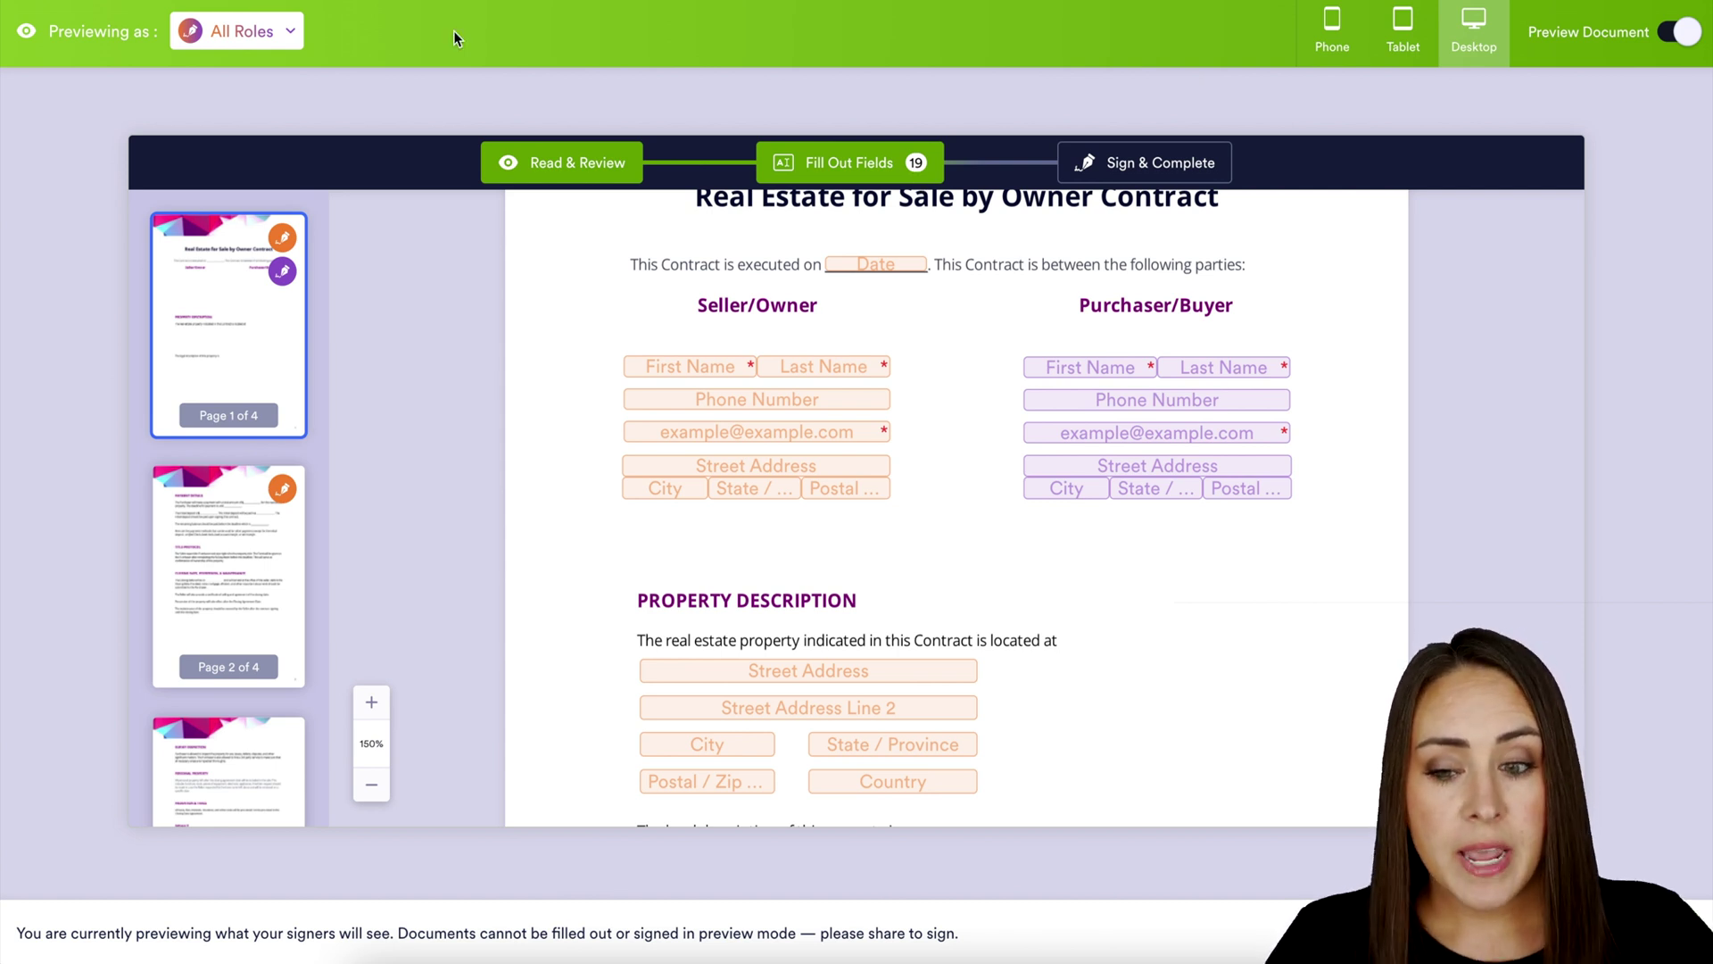
left_click(280, 45)
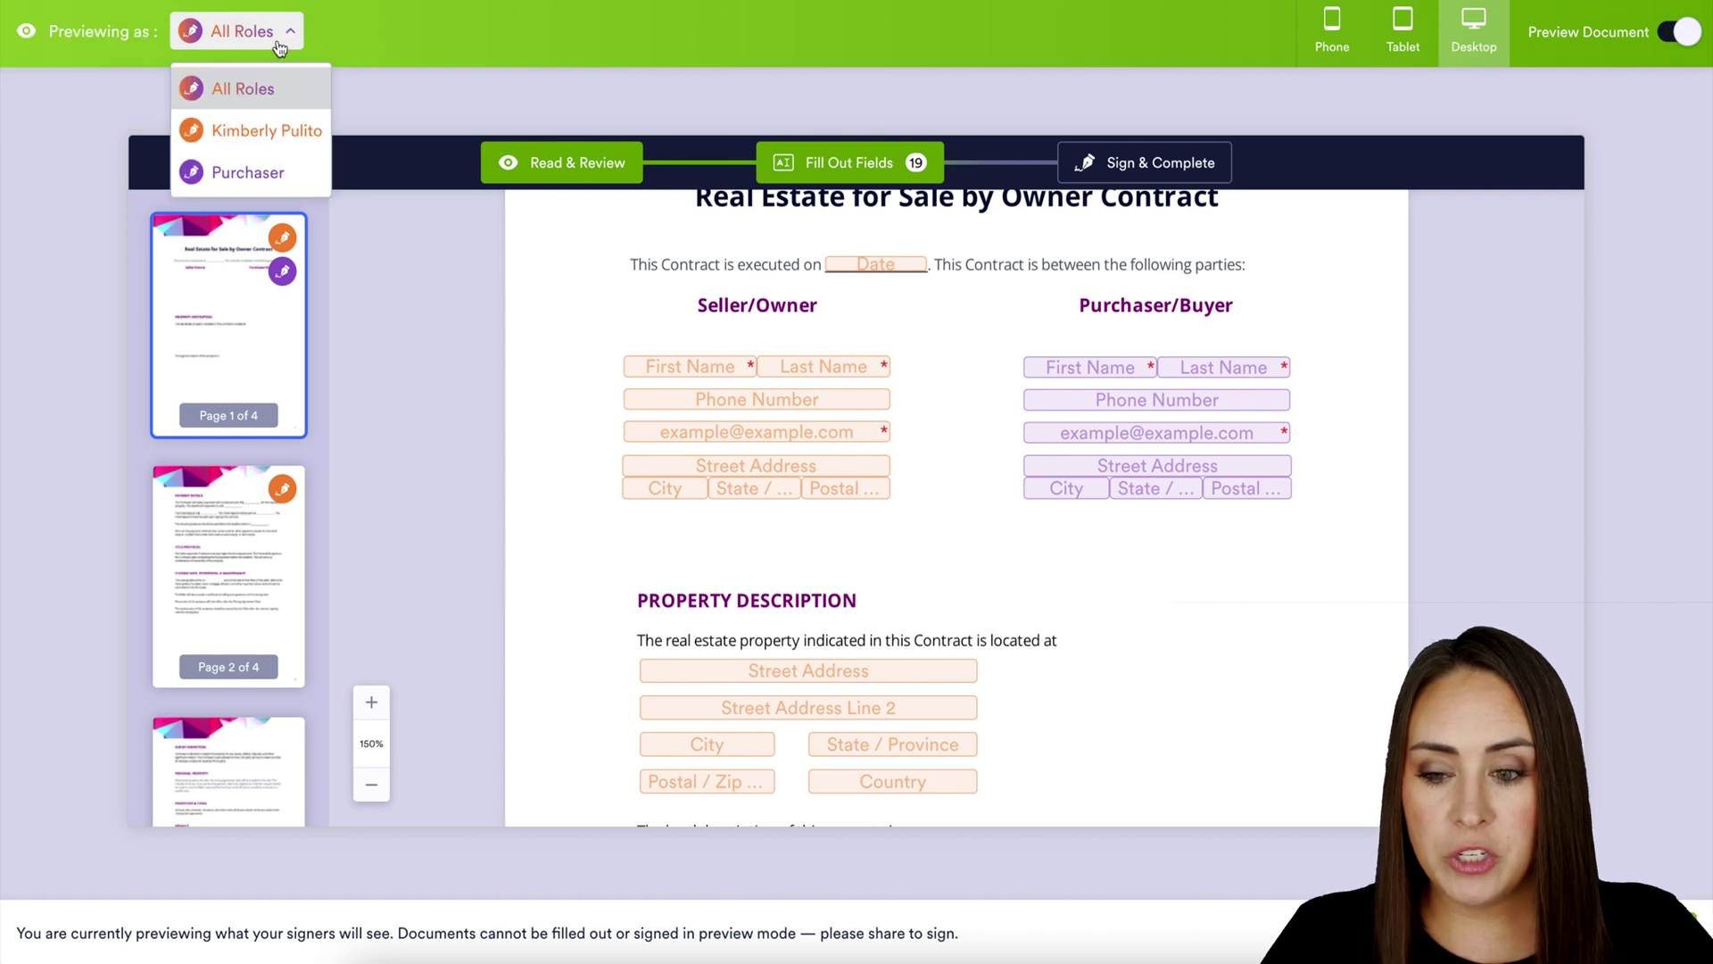
left_click(272, 166)
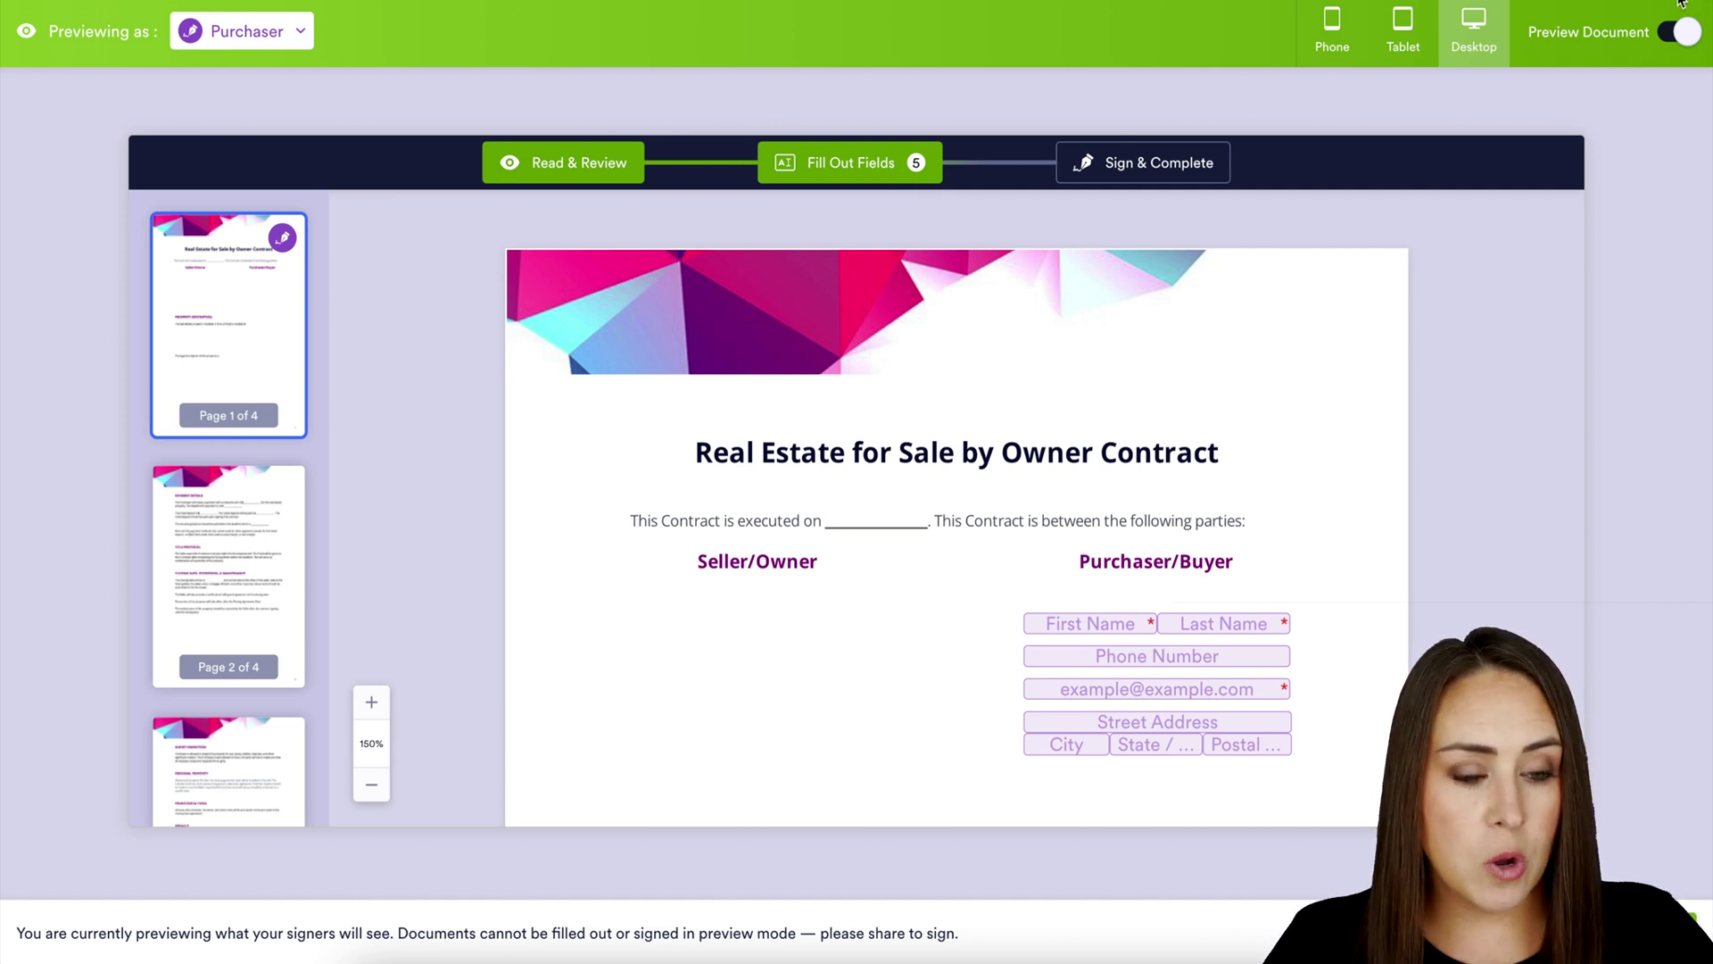
left_click(1681, 33)
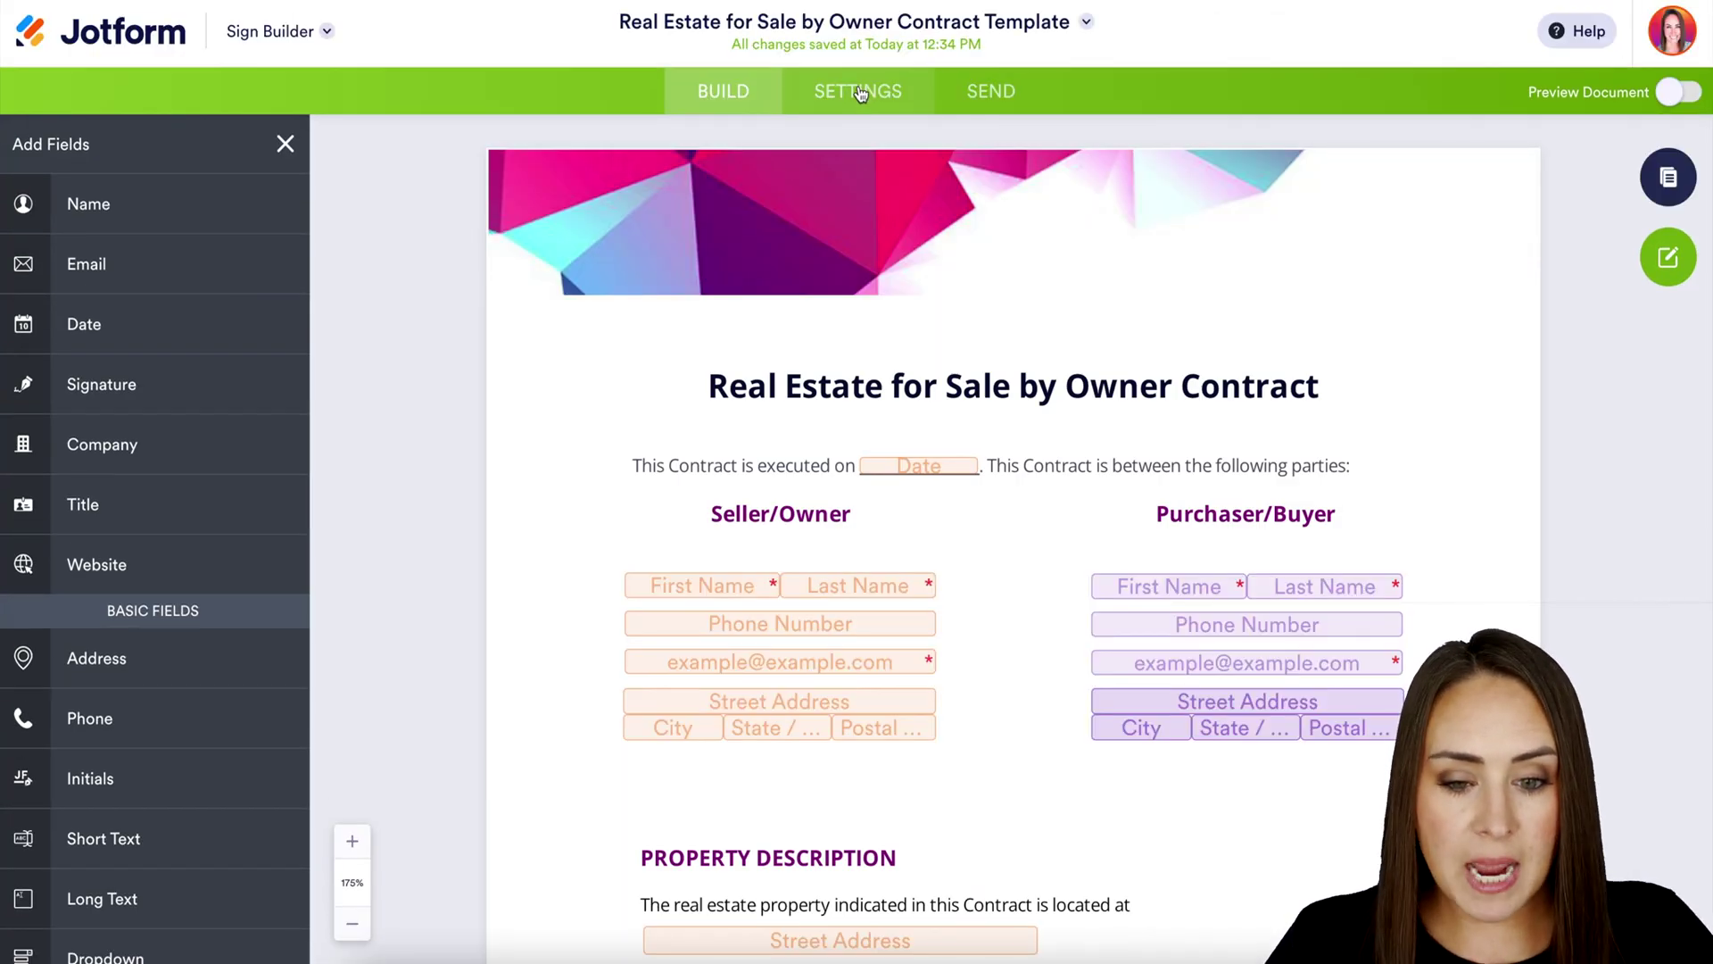
Set the signers' email message to 'Please sign ASAP', review Integrations, then go to SEND
left_click(860, 92)
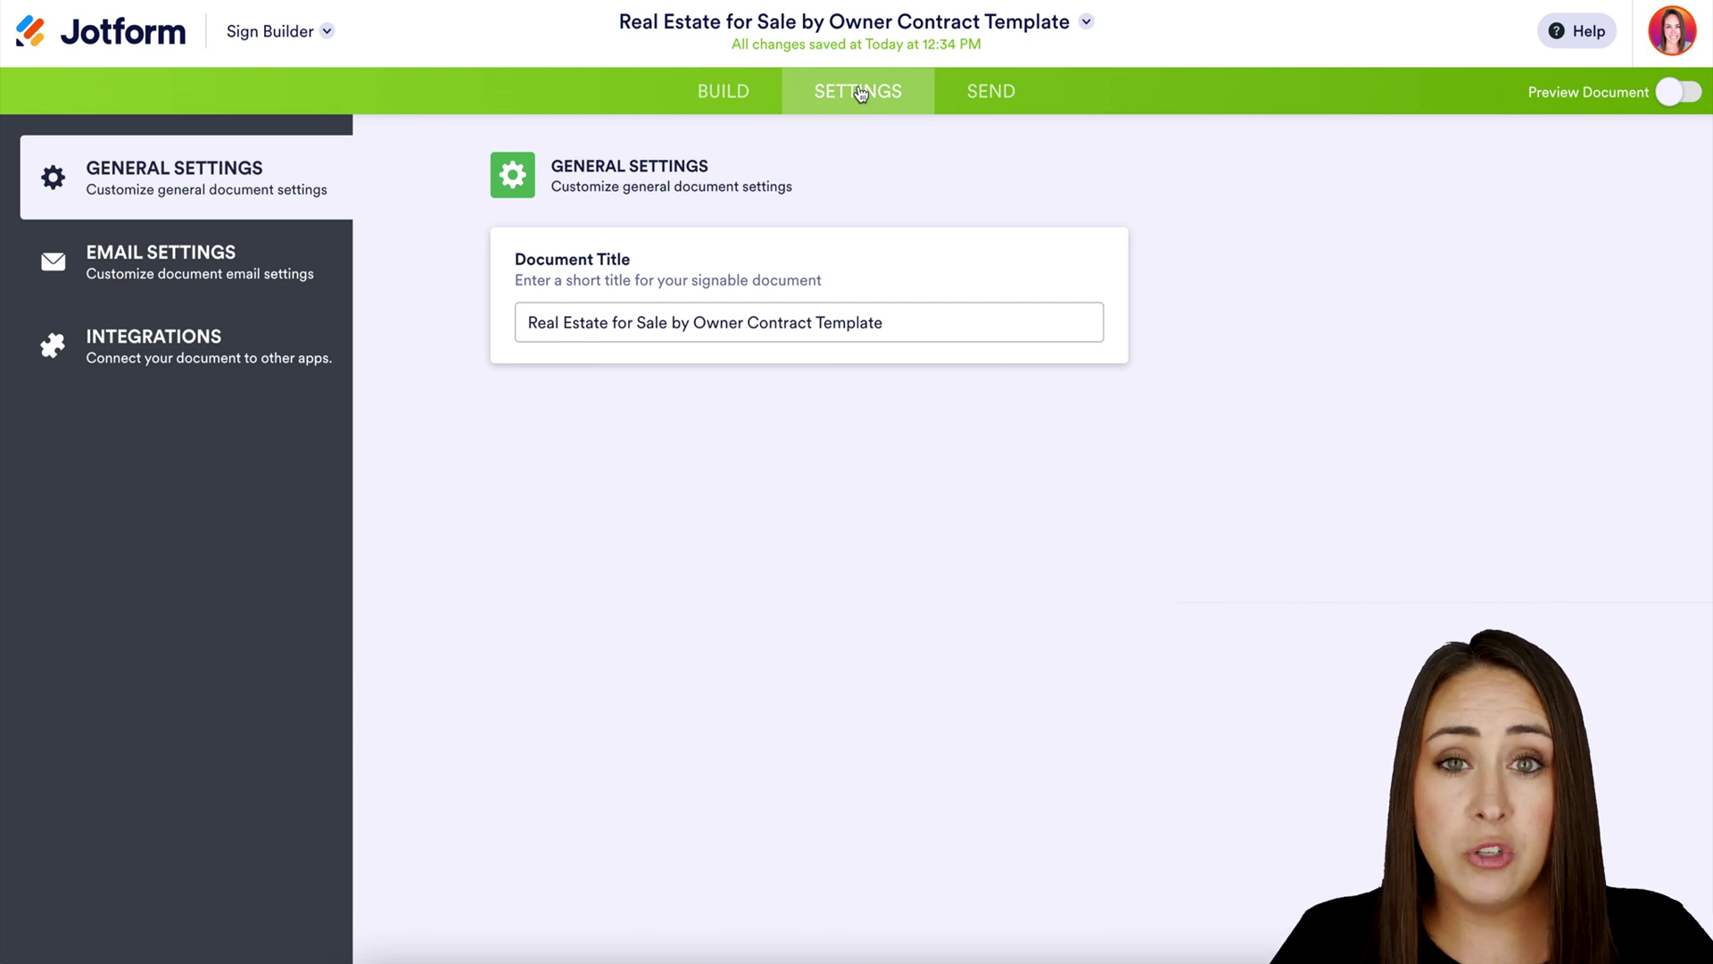
left_click(217, 275)
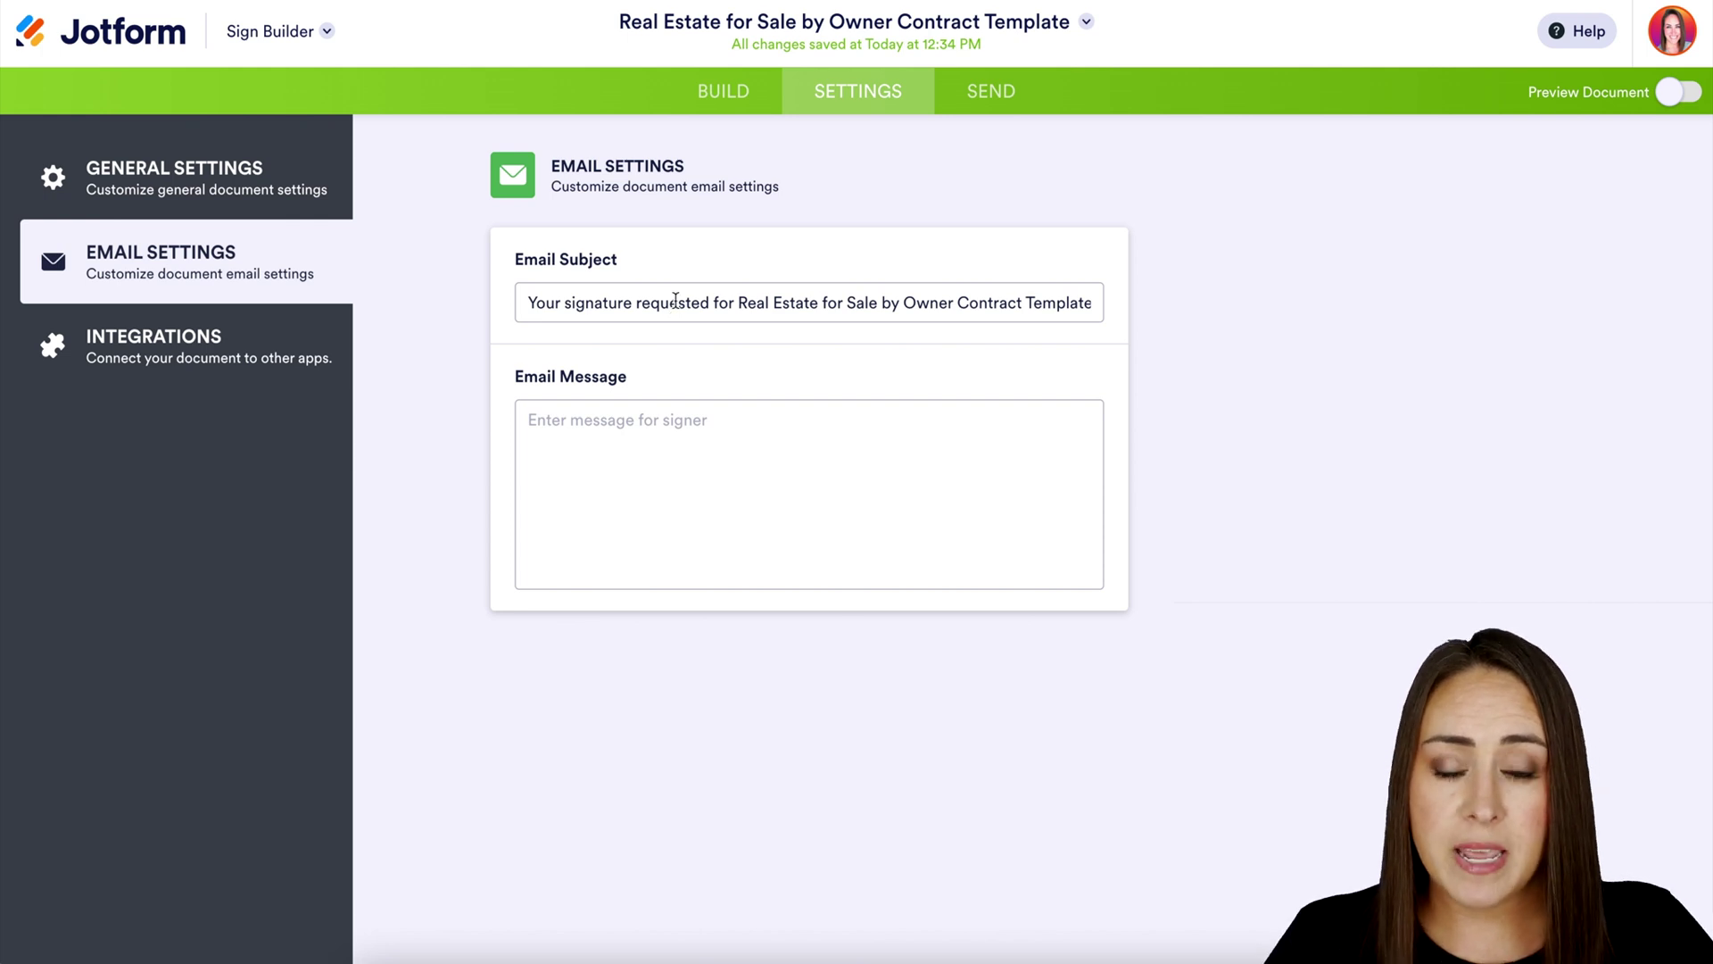
left_click(651, 444)
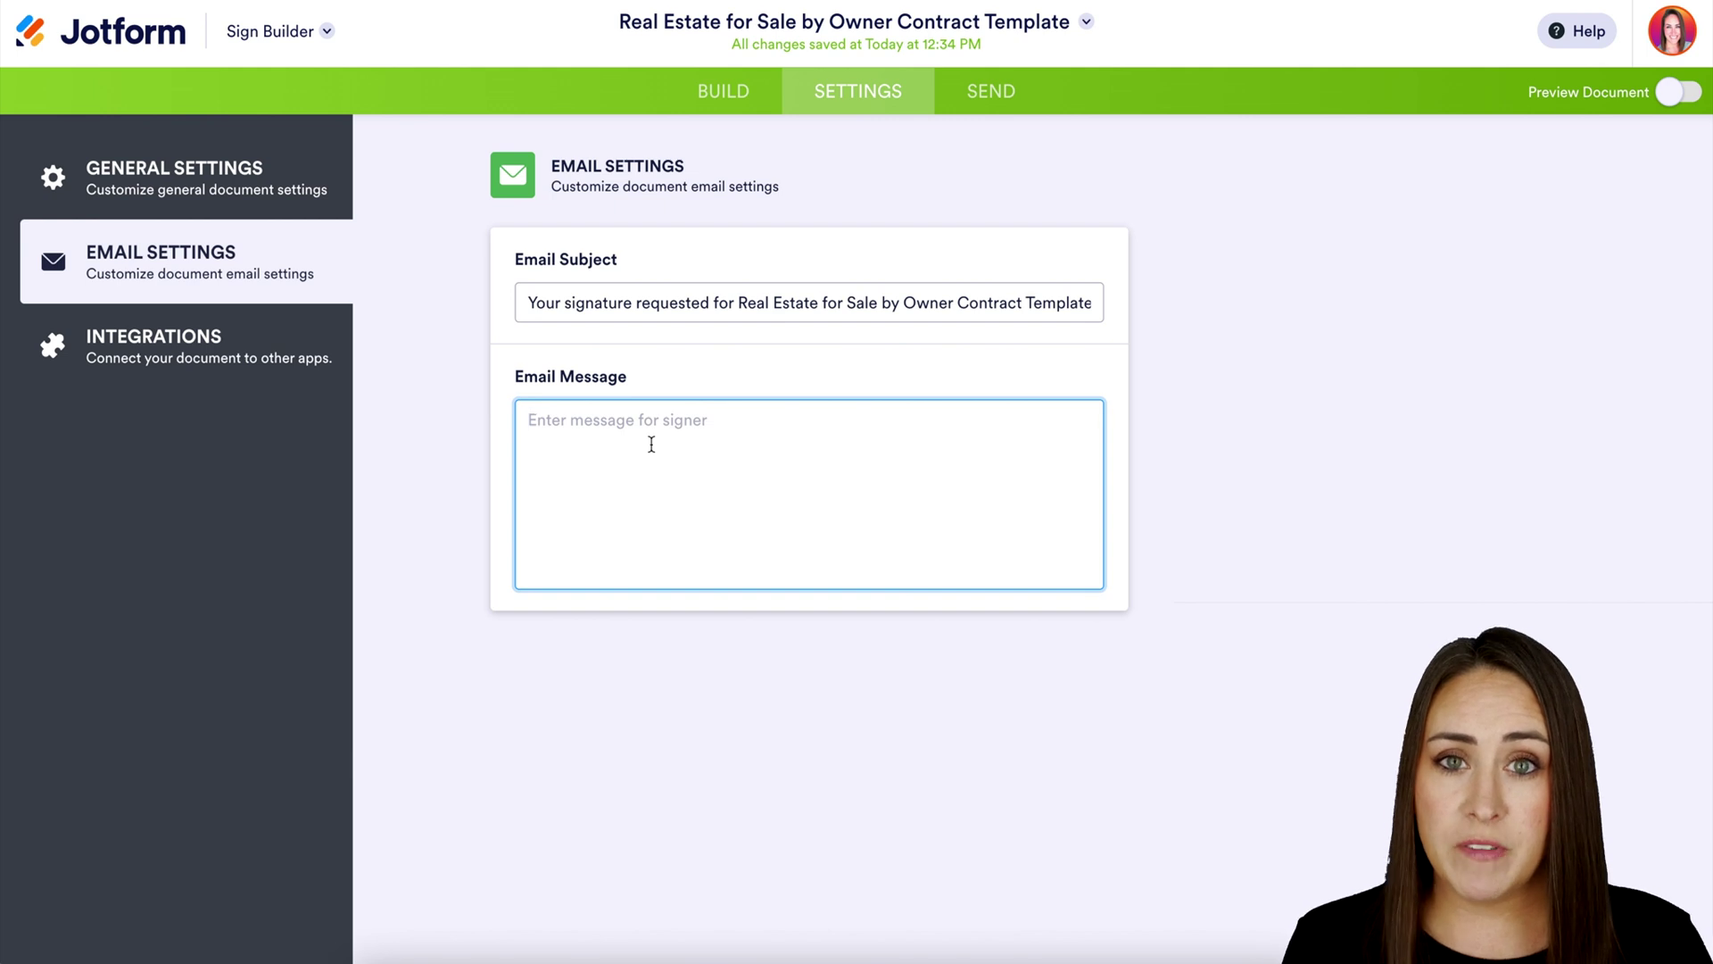
type("Plea")
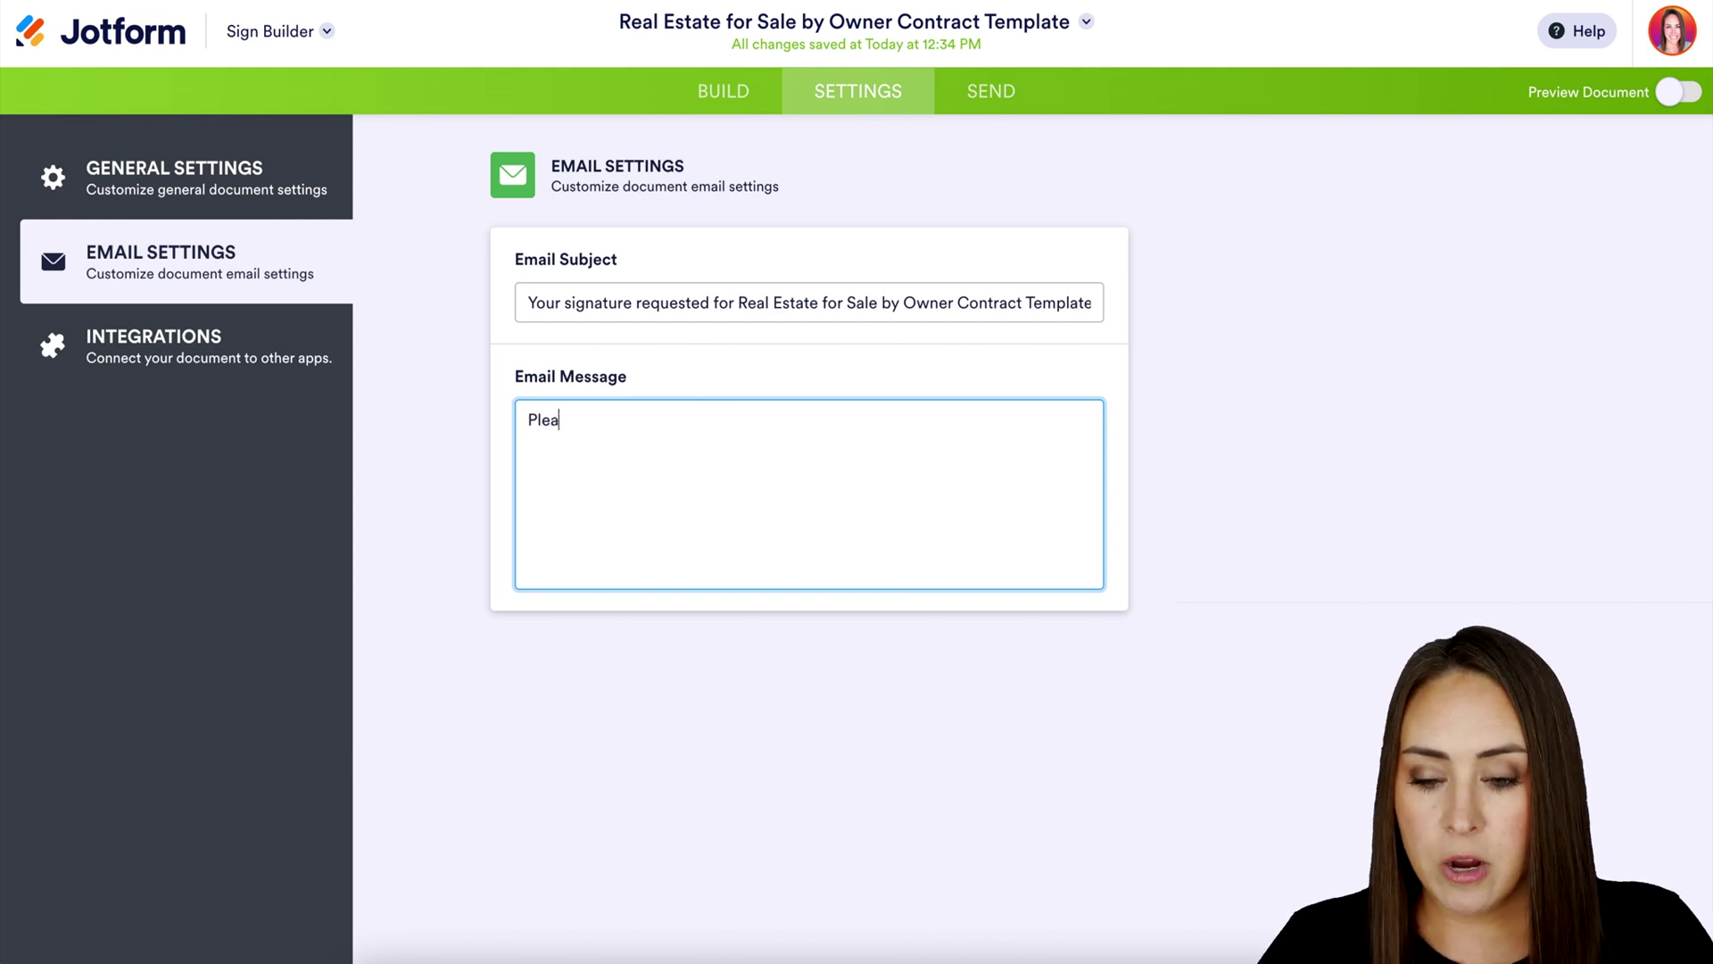
type("se sign ASAP")
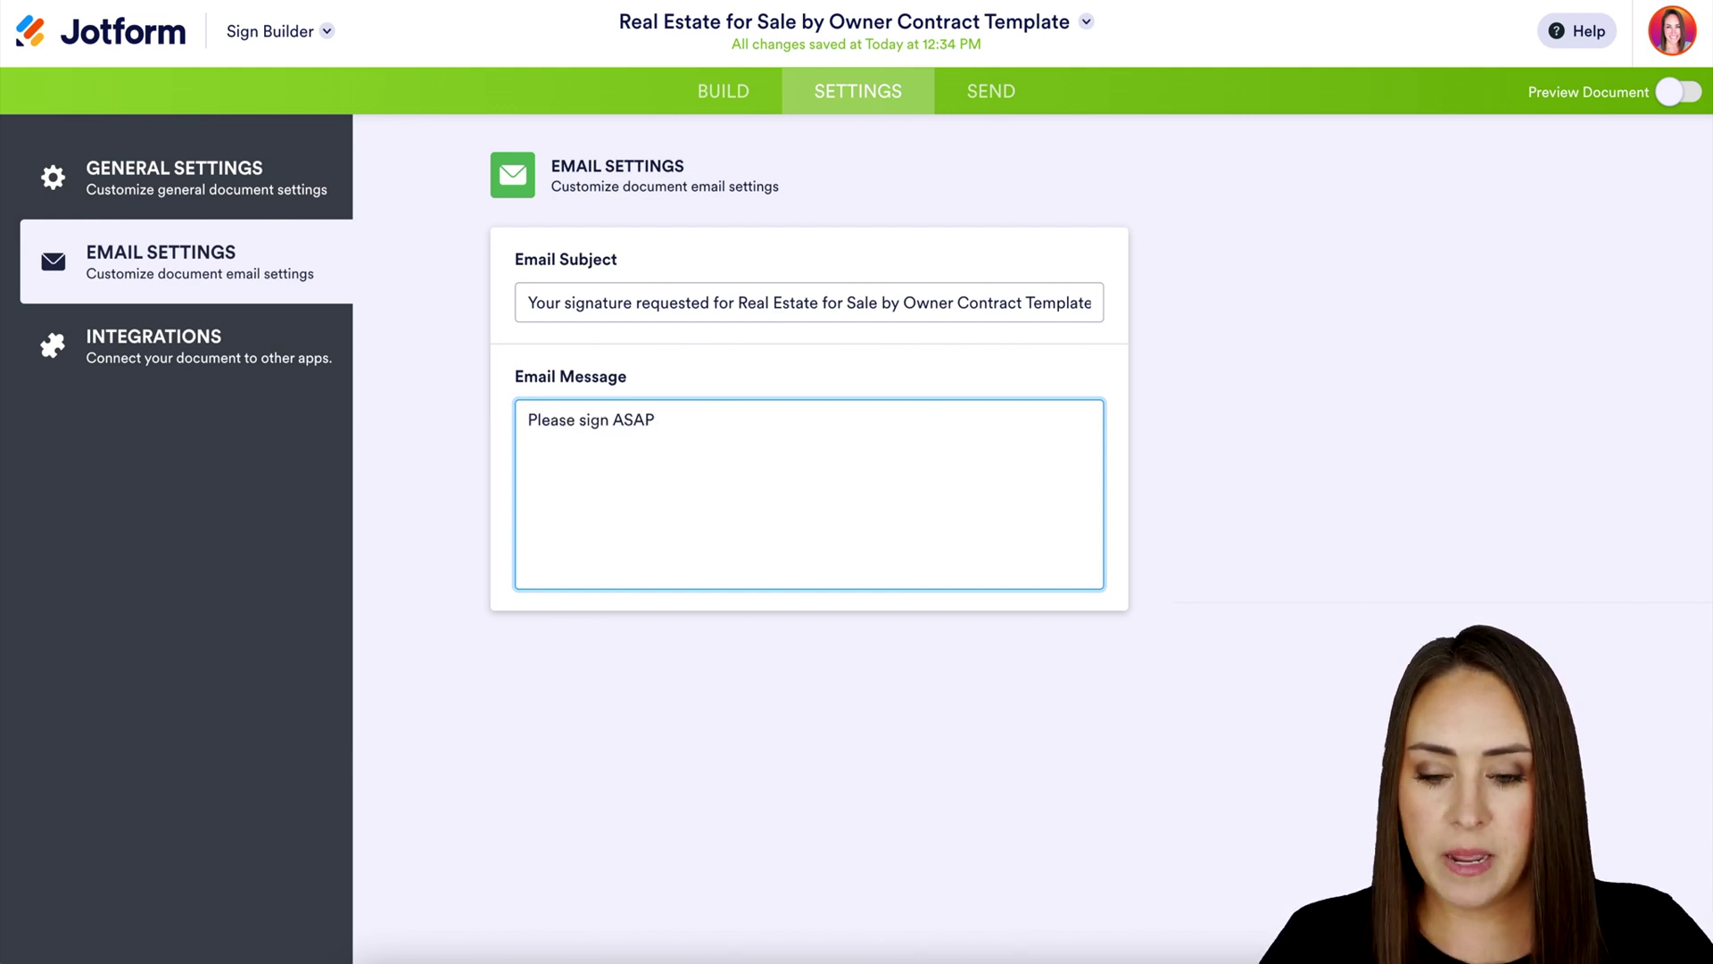
left_click(249, 359)
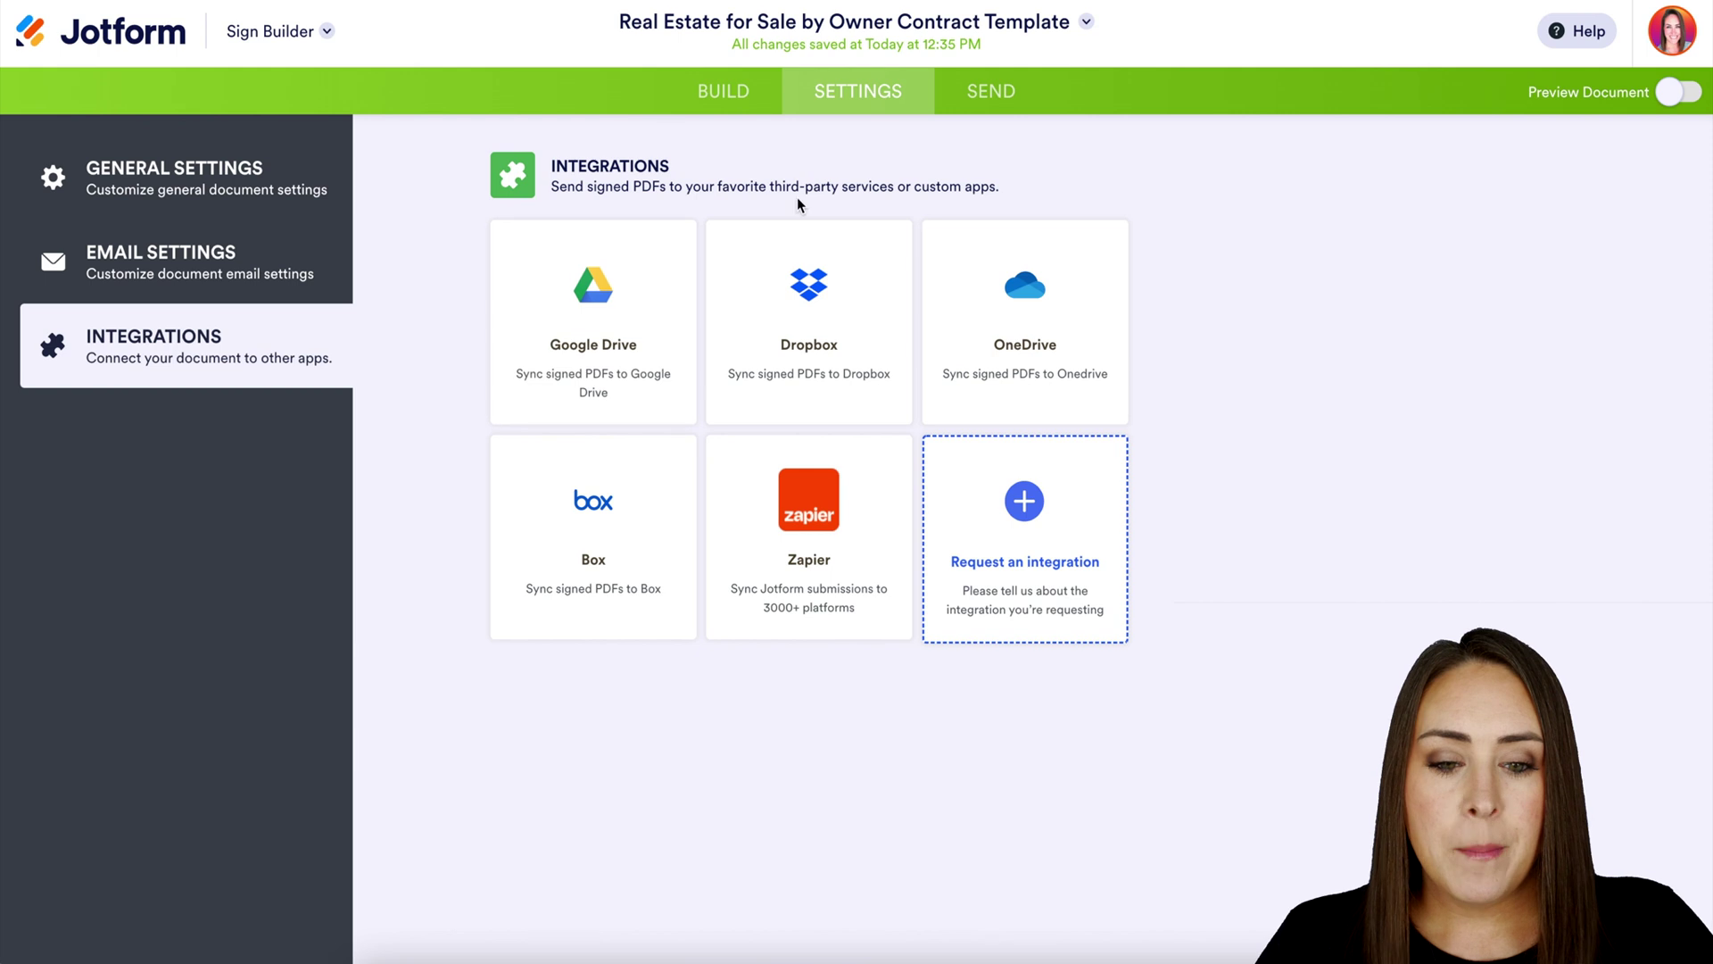
left_click(995, 96)
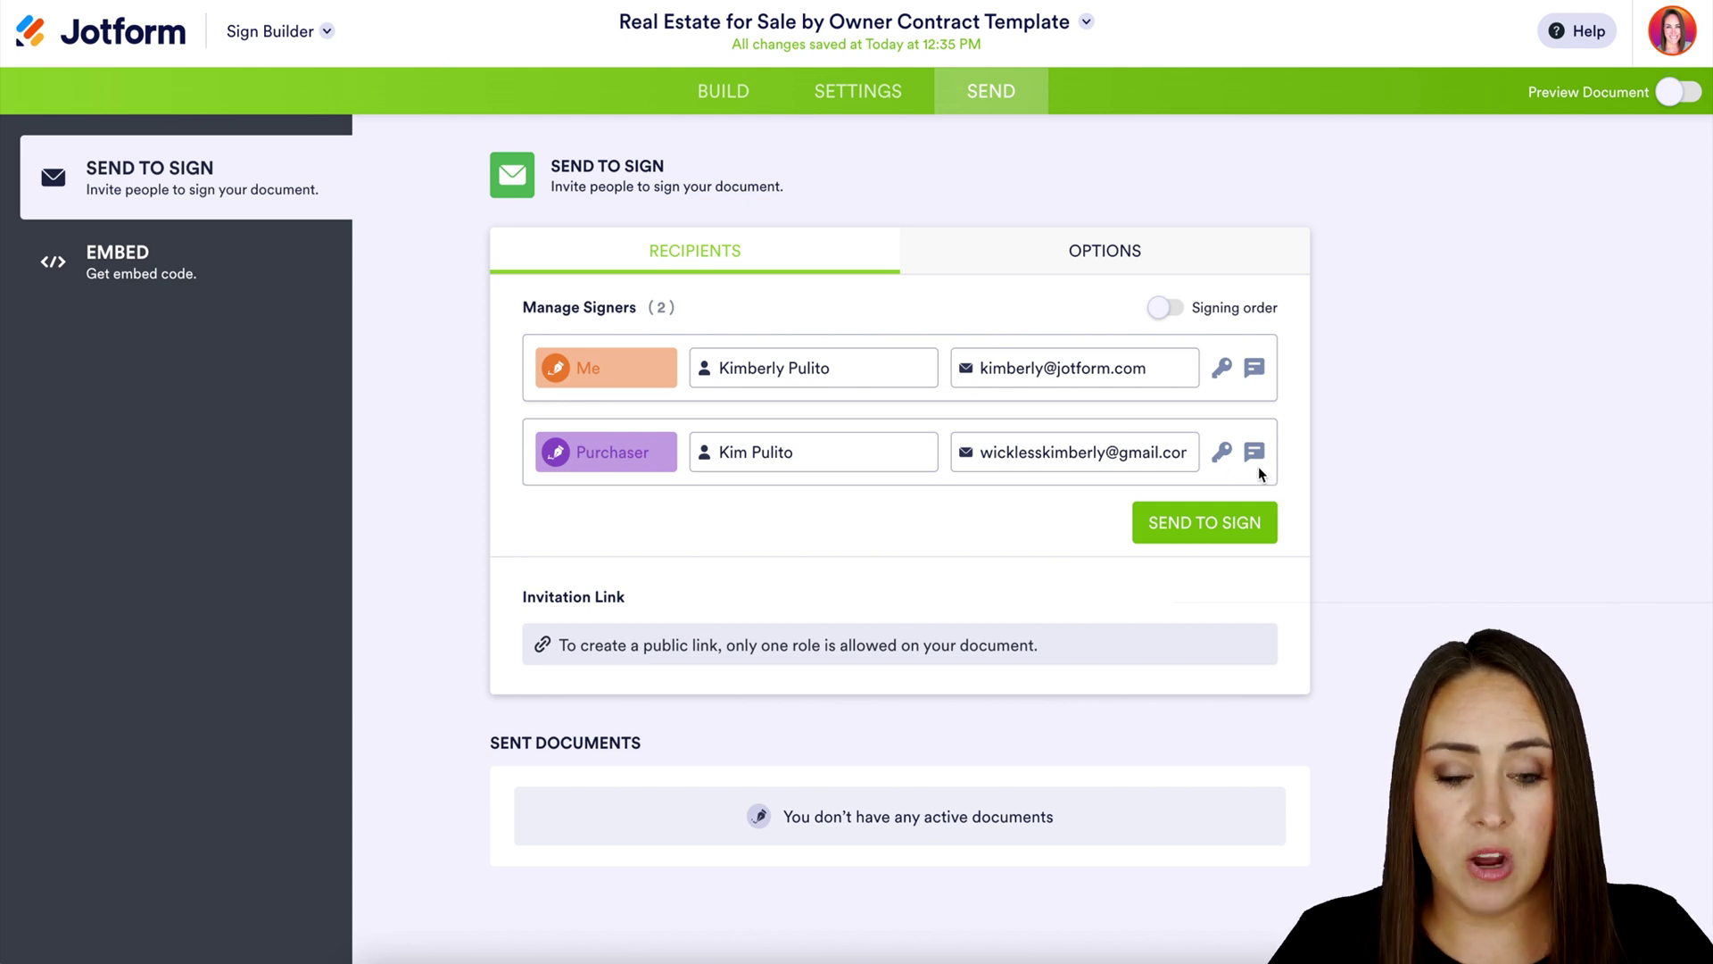
Give the Purchaser access code 123 and the message 'Passcode is 123', then view sending options
left_click(1223, 455)
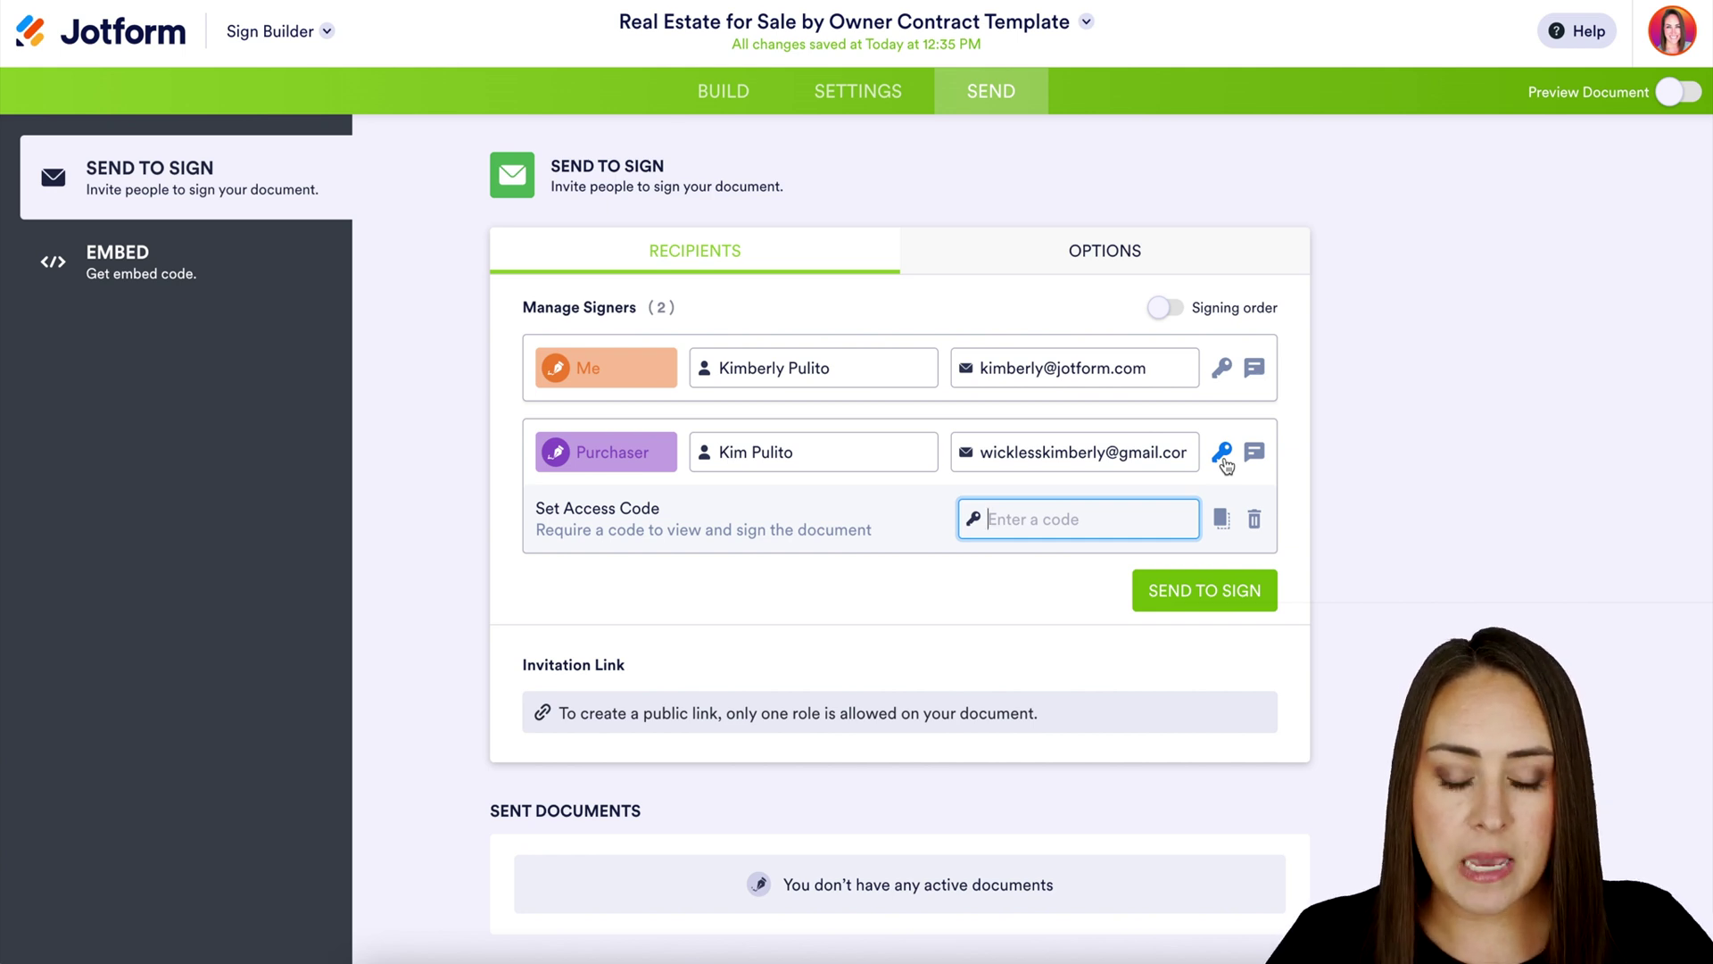
type("123")
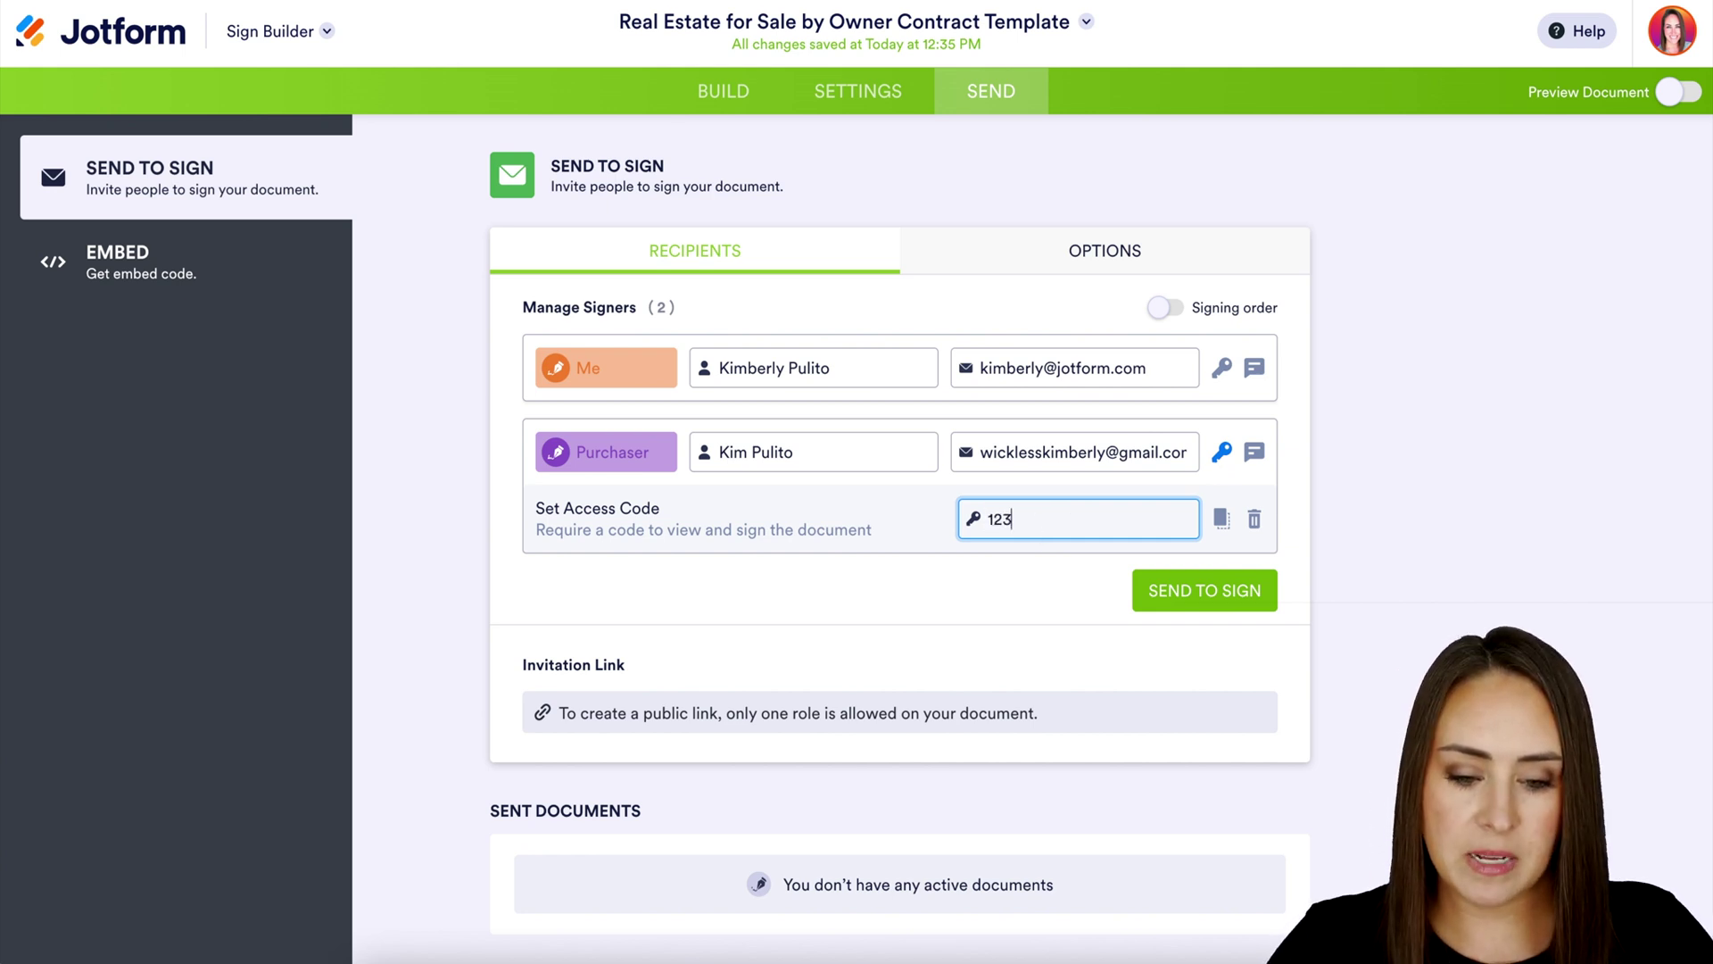
left_click(1254, 452)
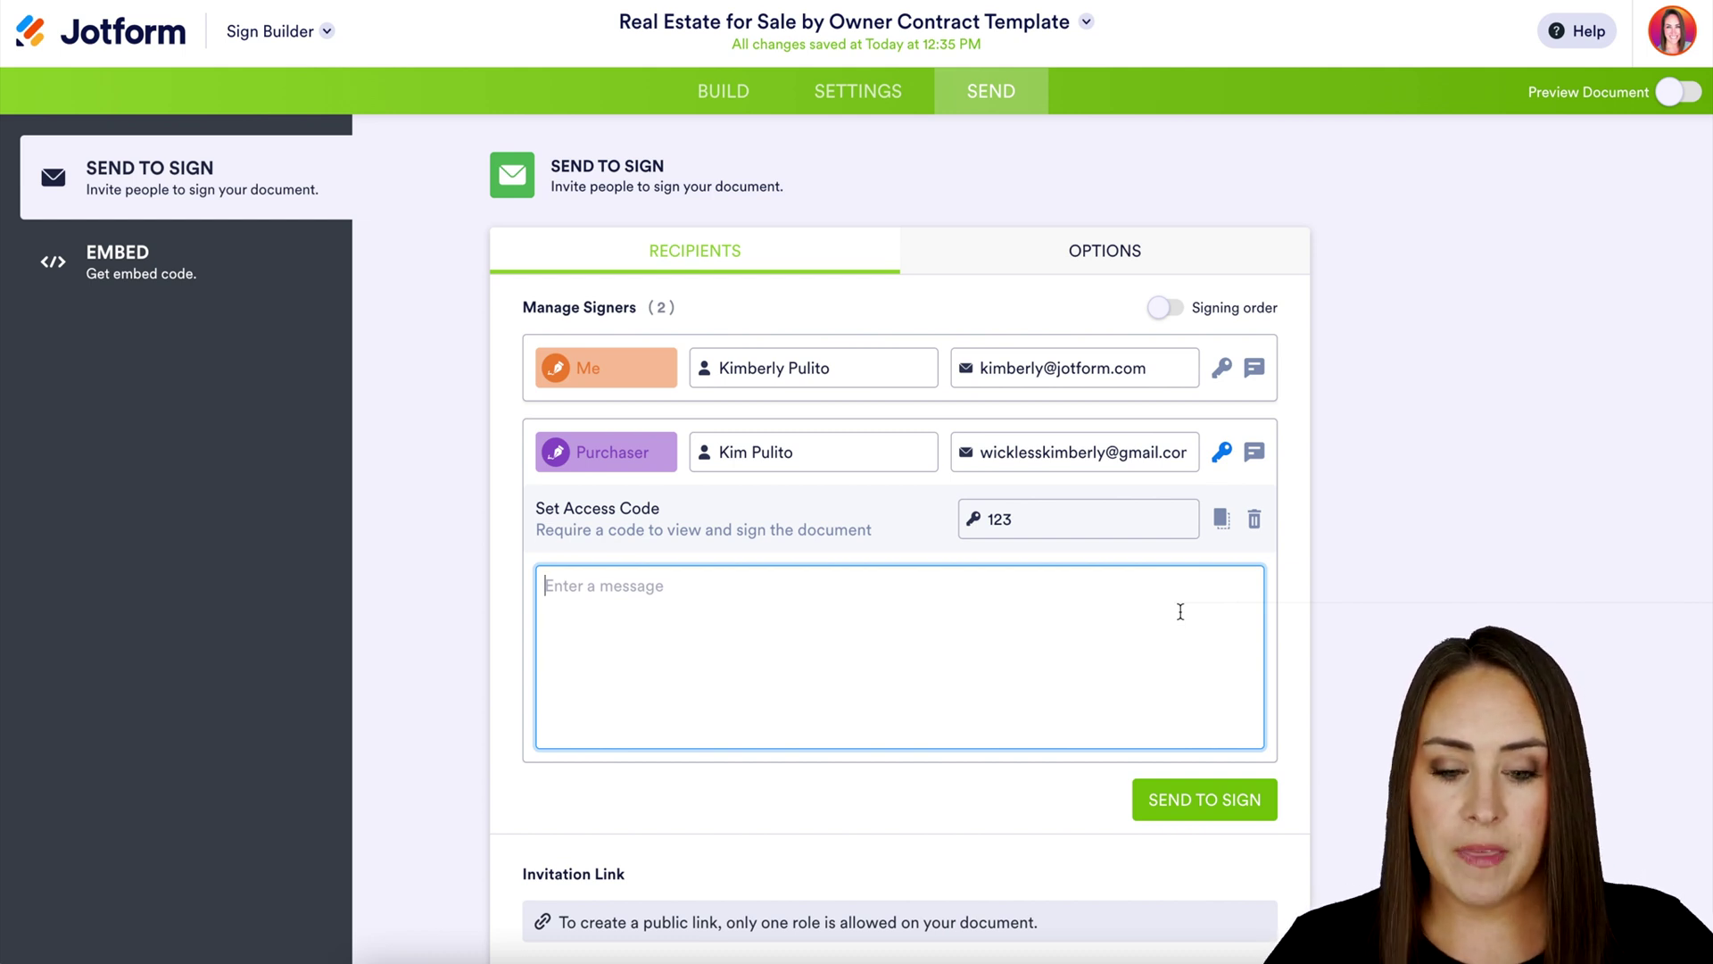
type("Passcode is 123")
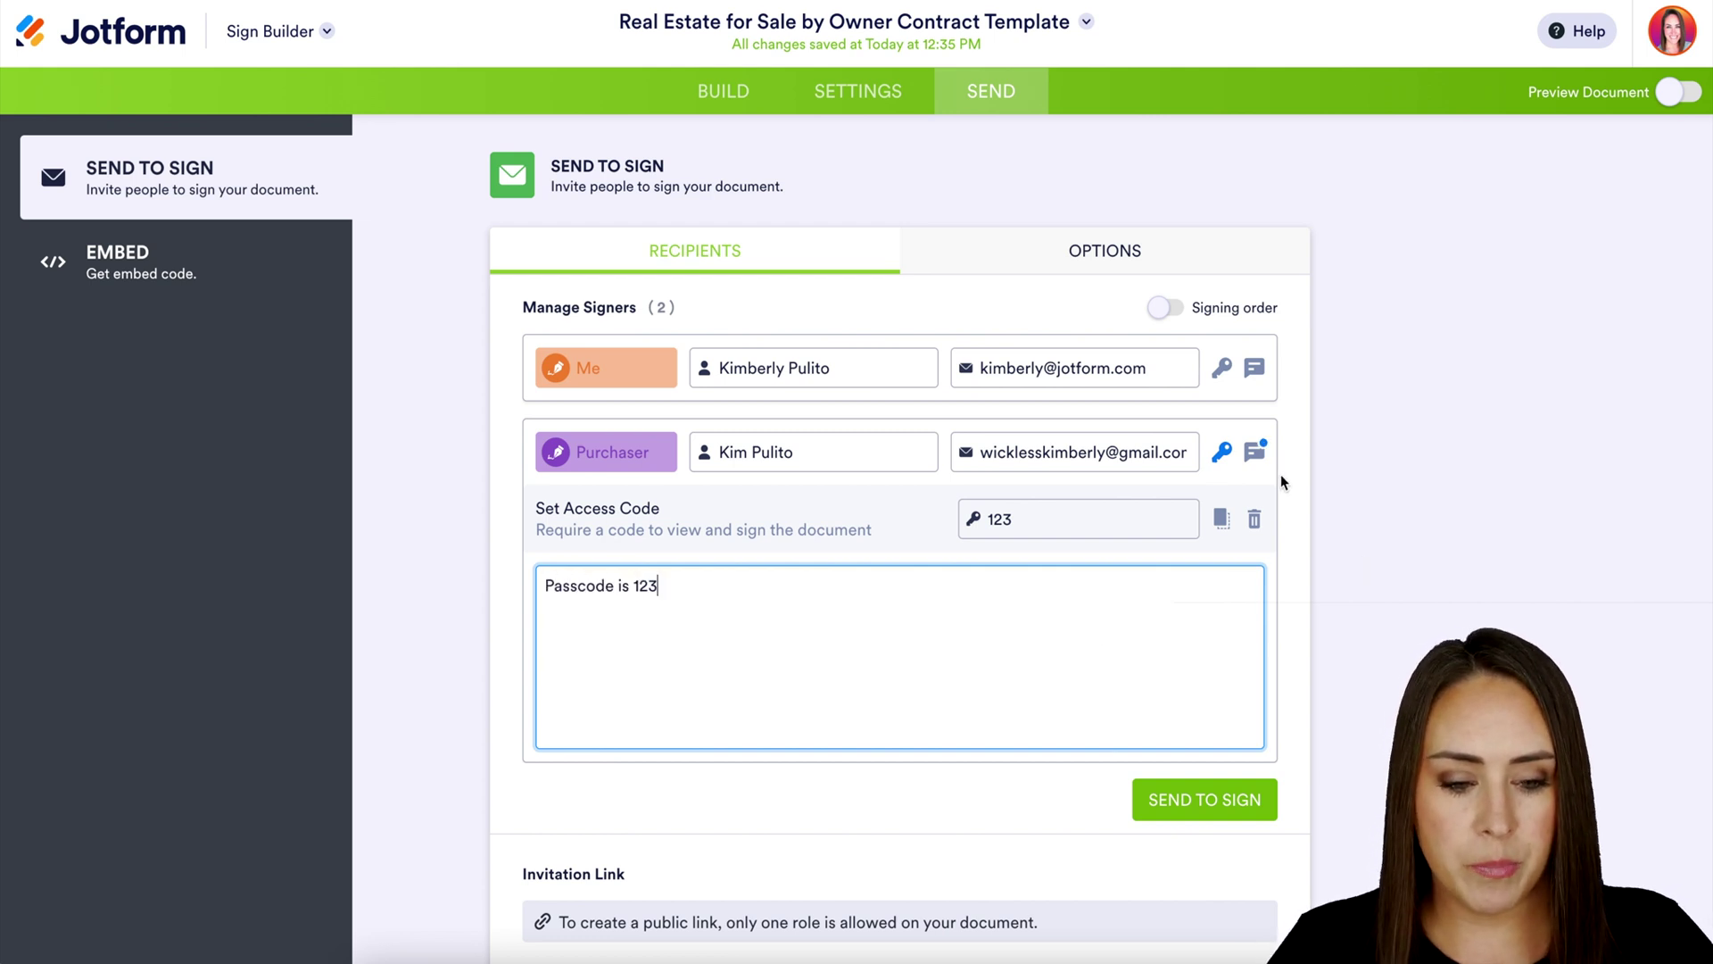
left_click(1255, 452)
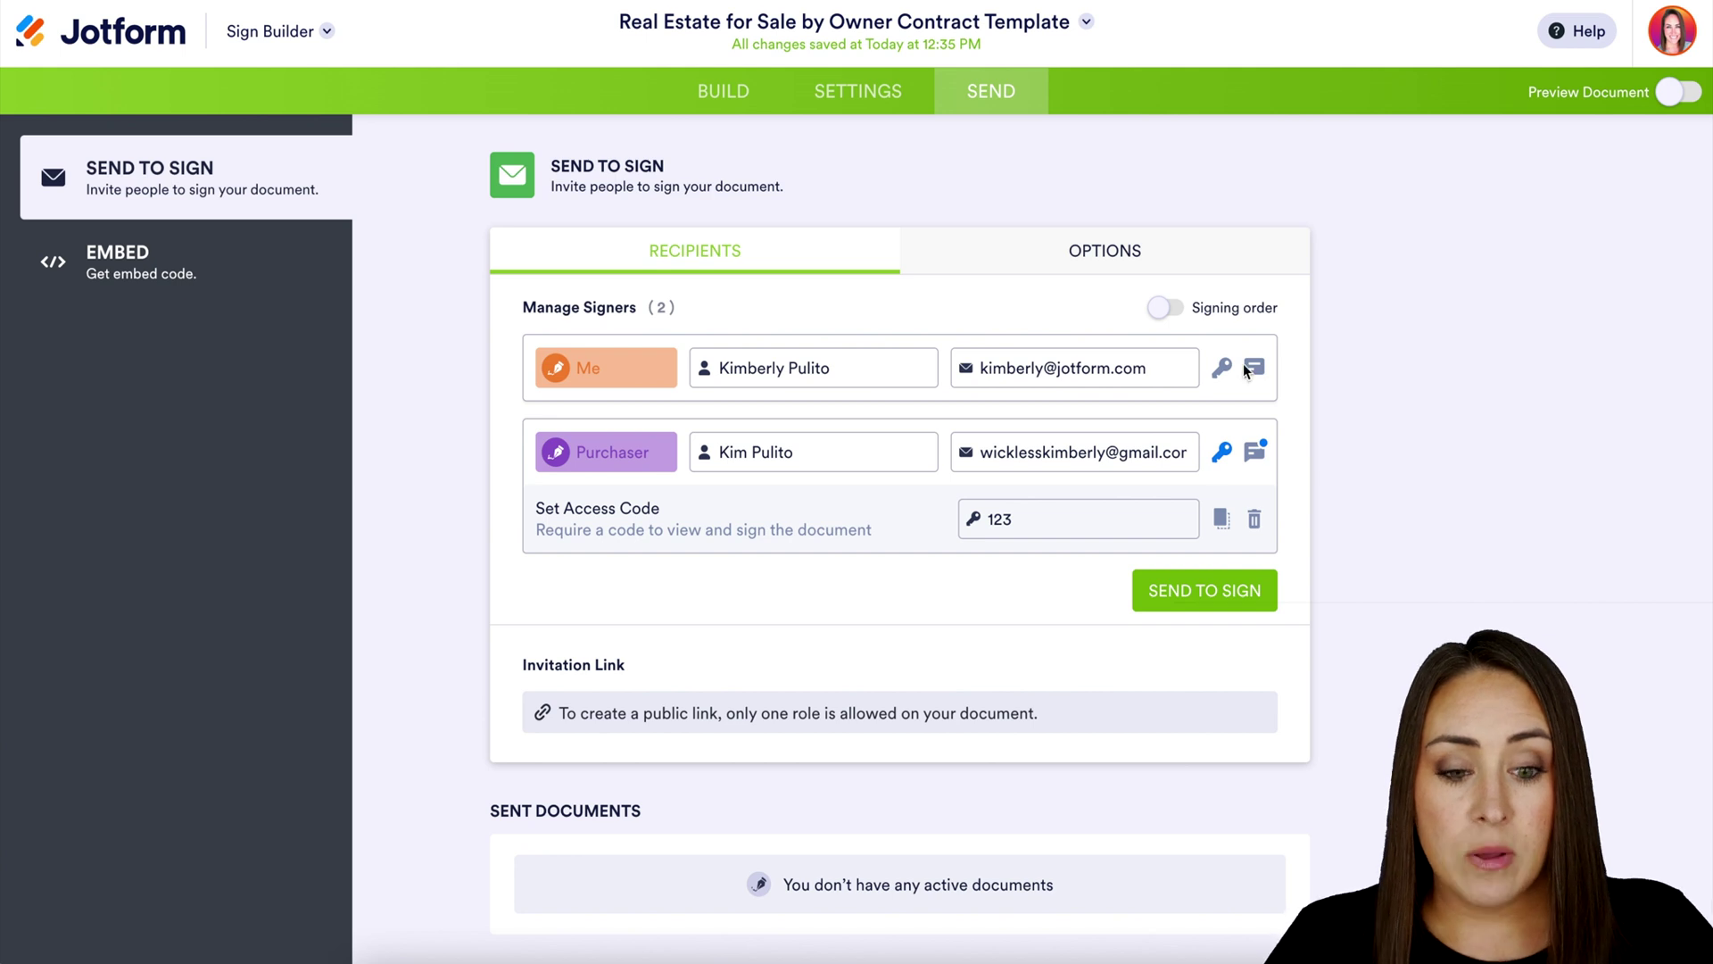
left_click(1148, 254)
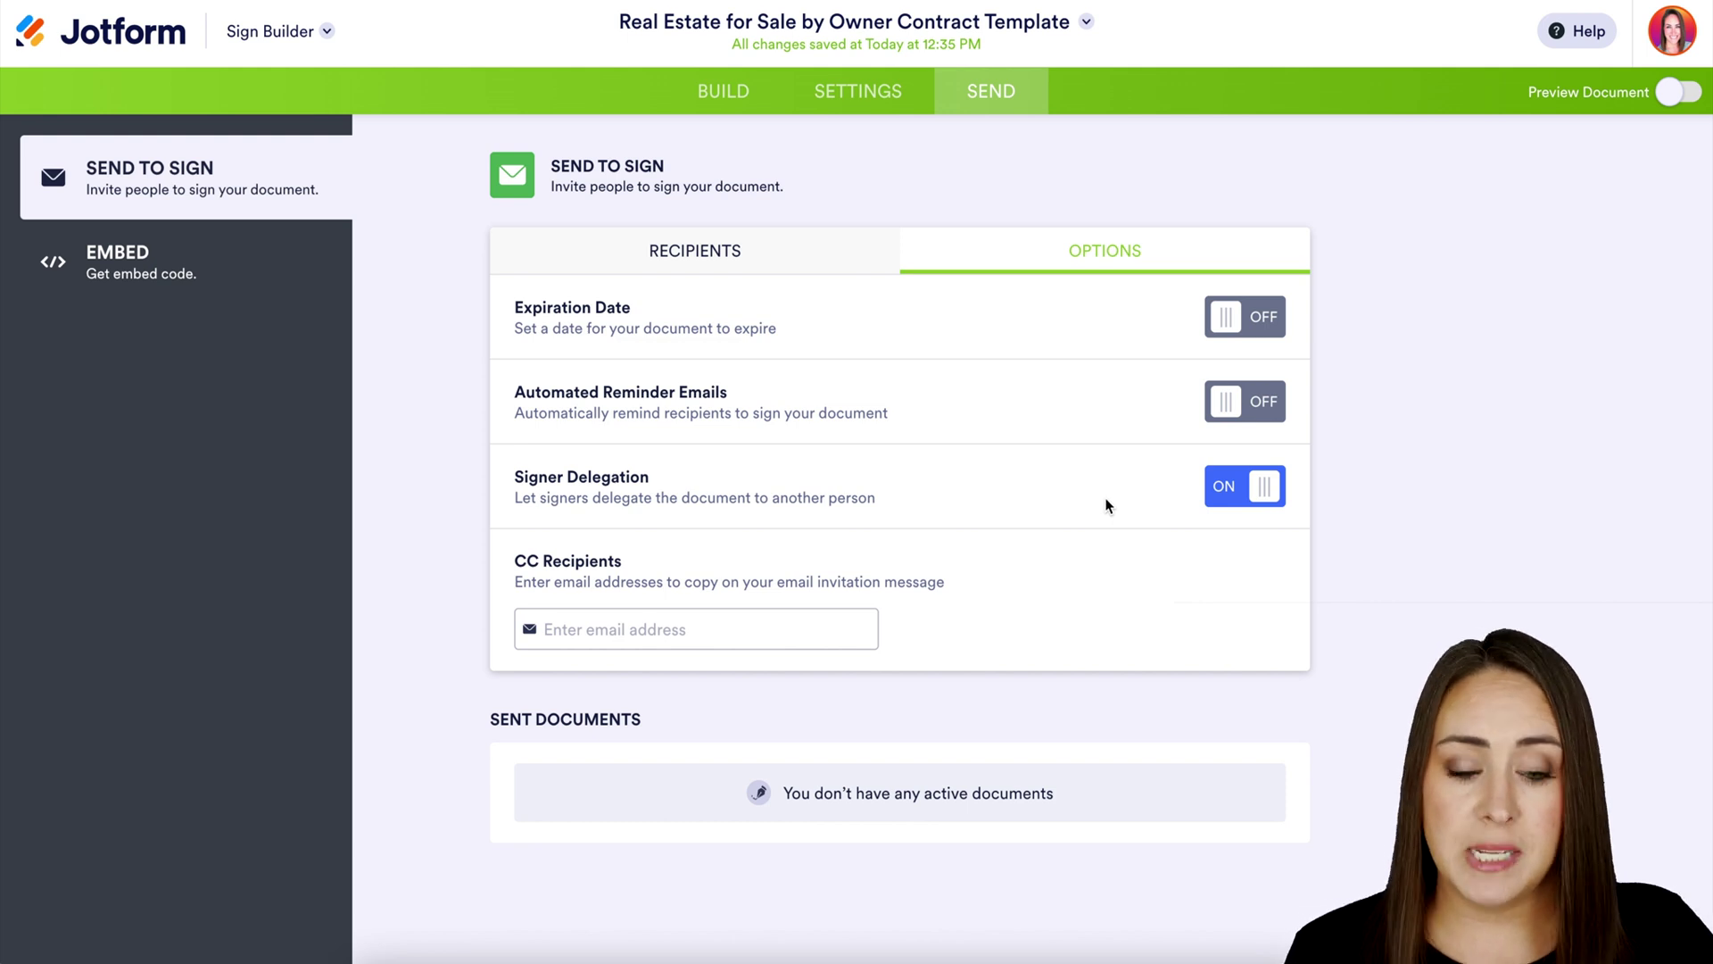
Turn off Signer Delegation and return to the Recipients list
left_click(1248, 506)
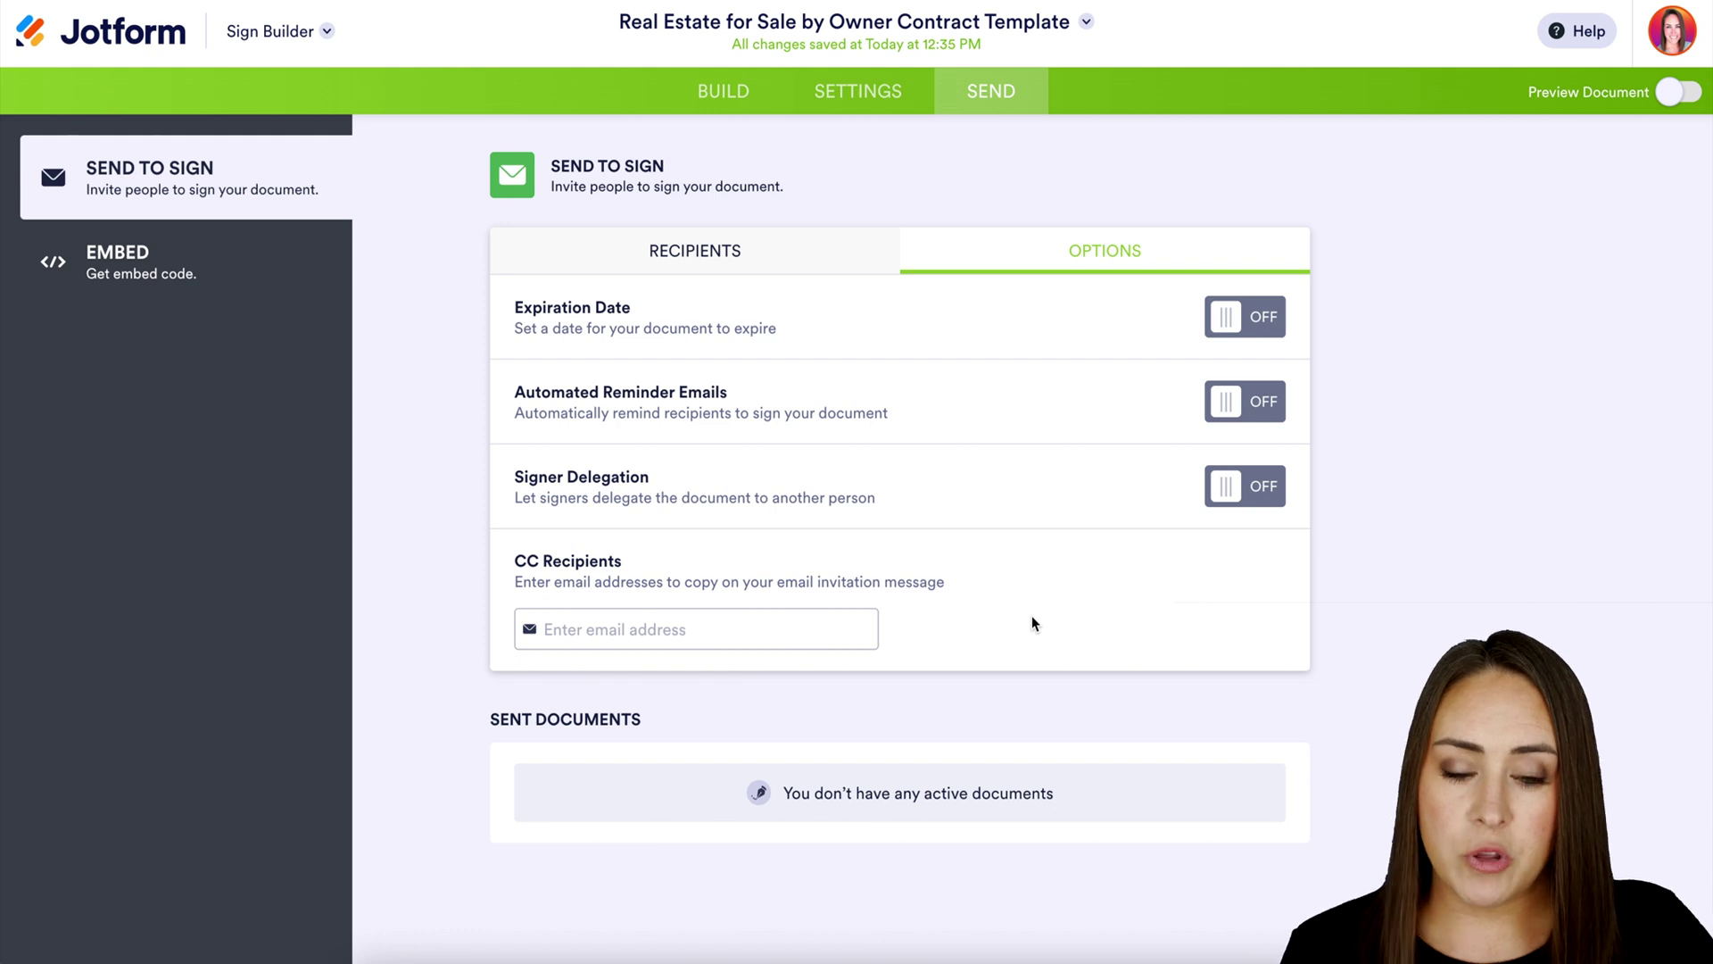
left_click(743, 266)
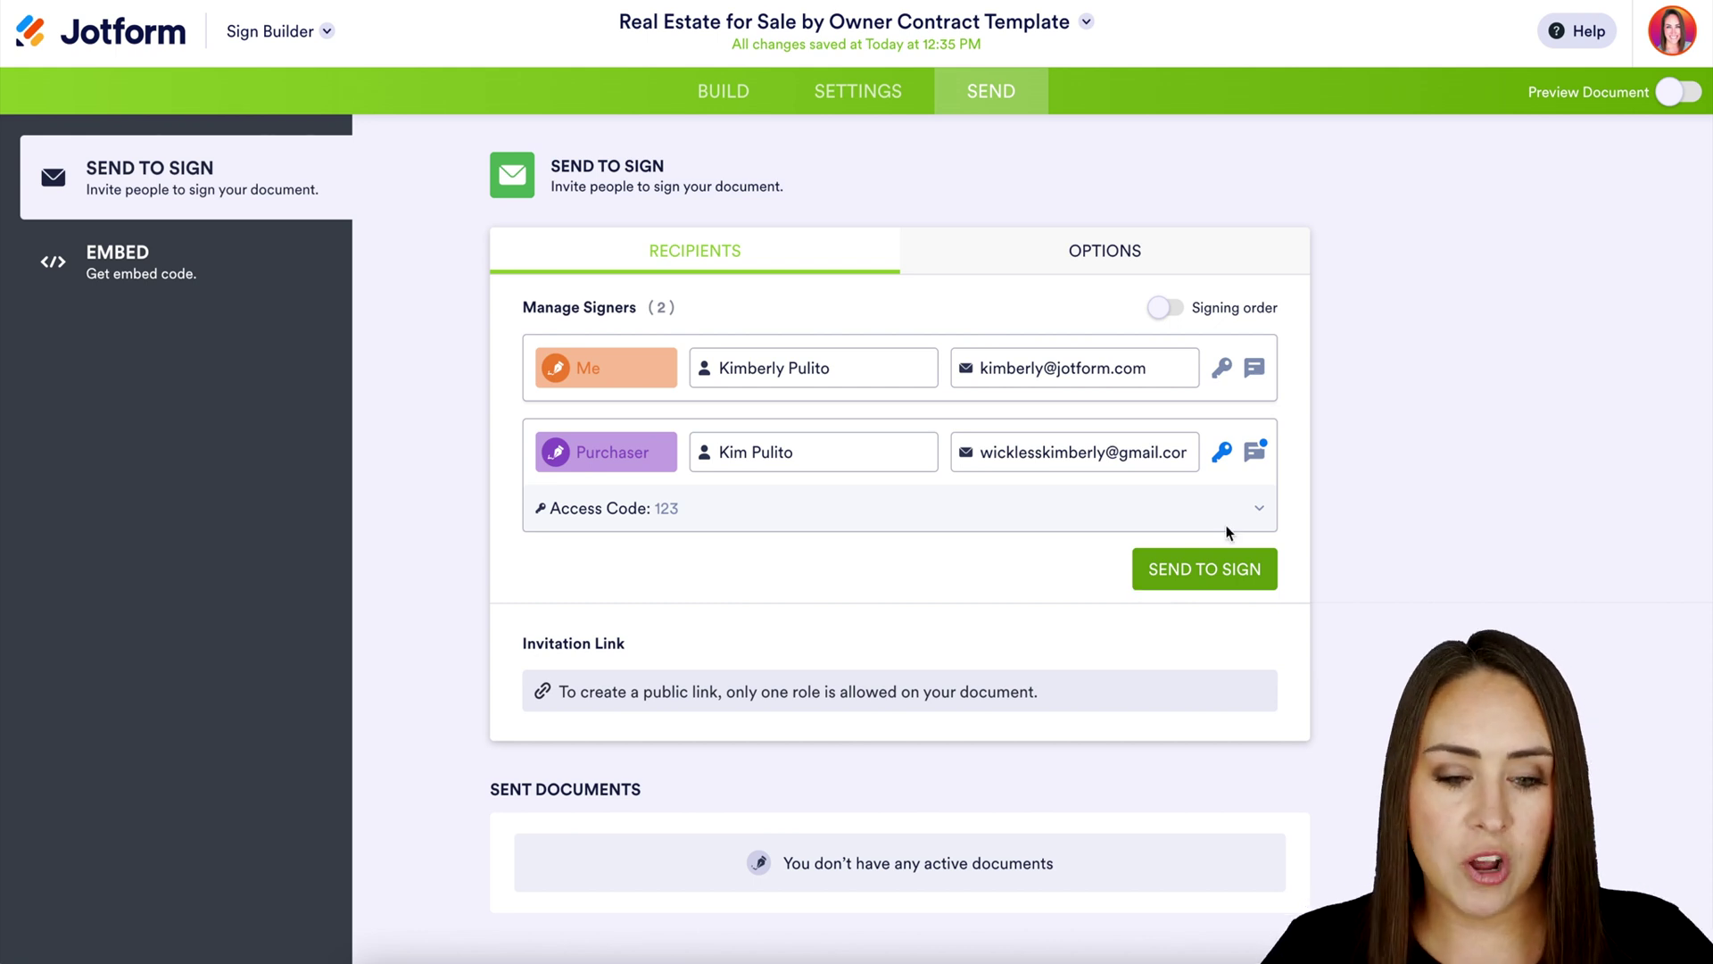
Enable signing order with Me first and the Purchaser second, then send the contract
left_click(1165, 308)
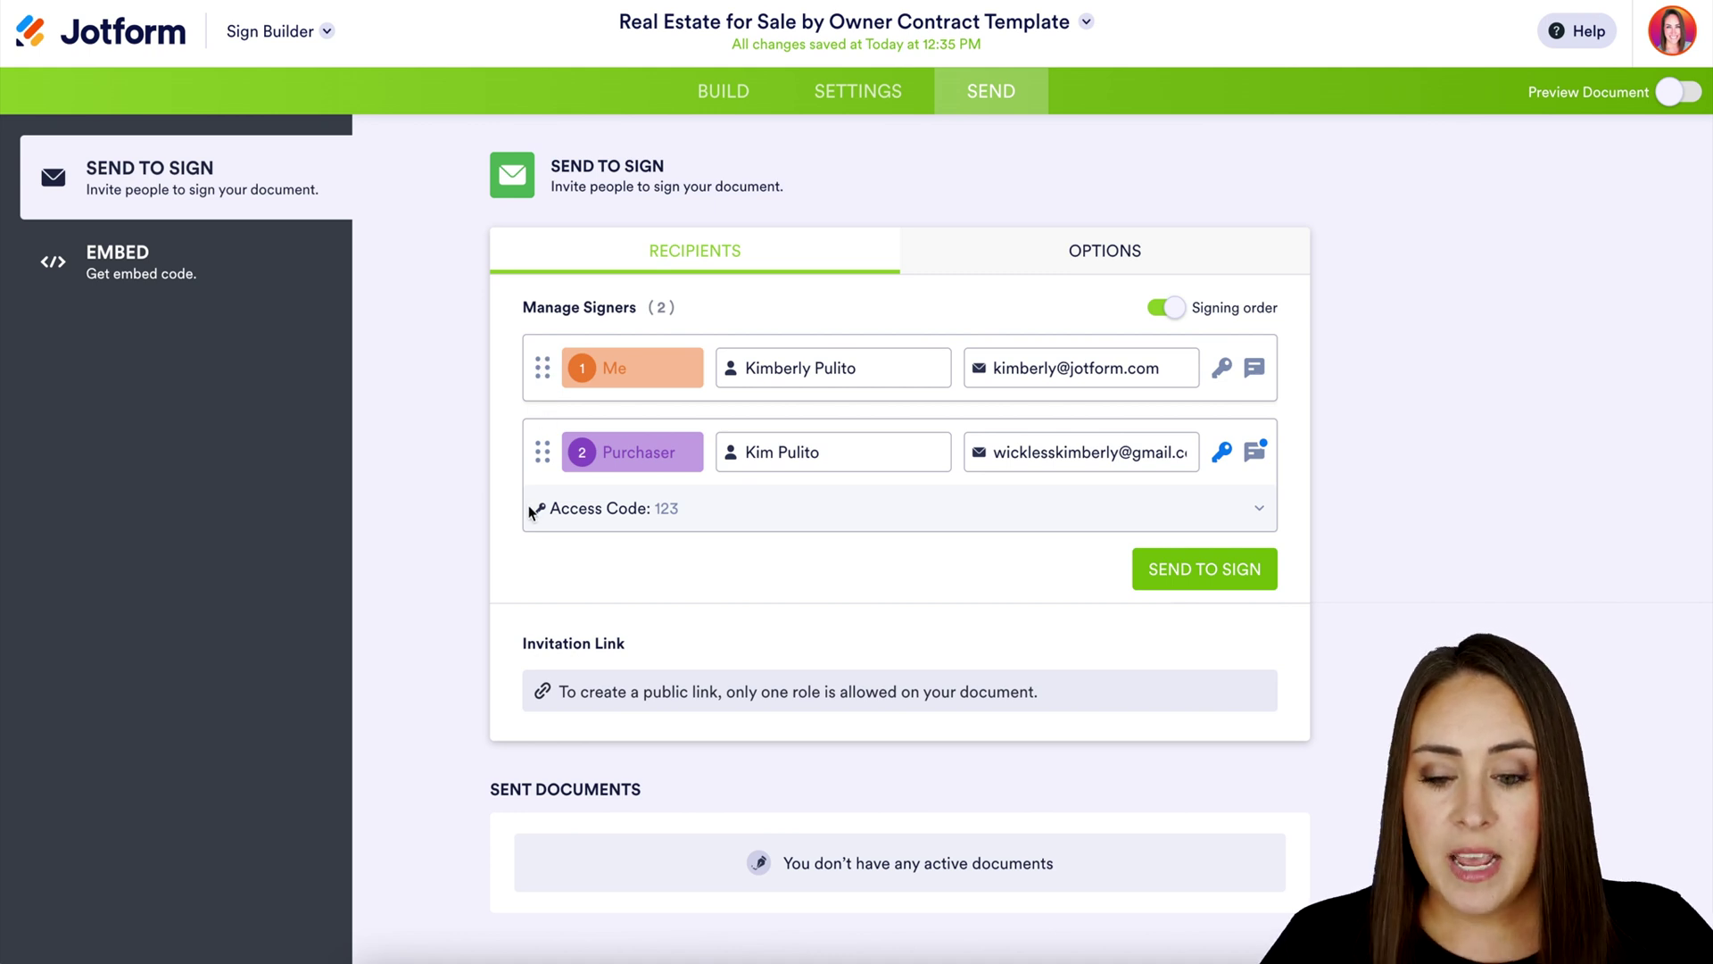
left_click_drag(540, 367, 536, 540)
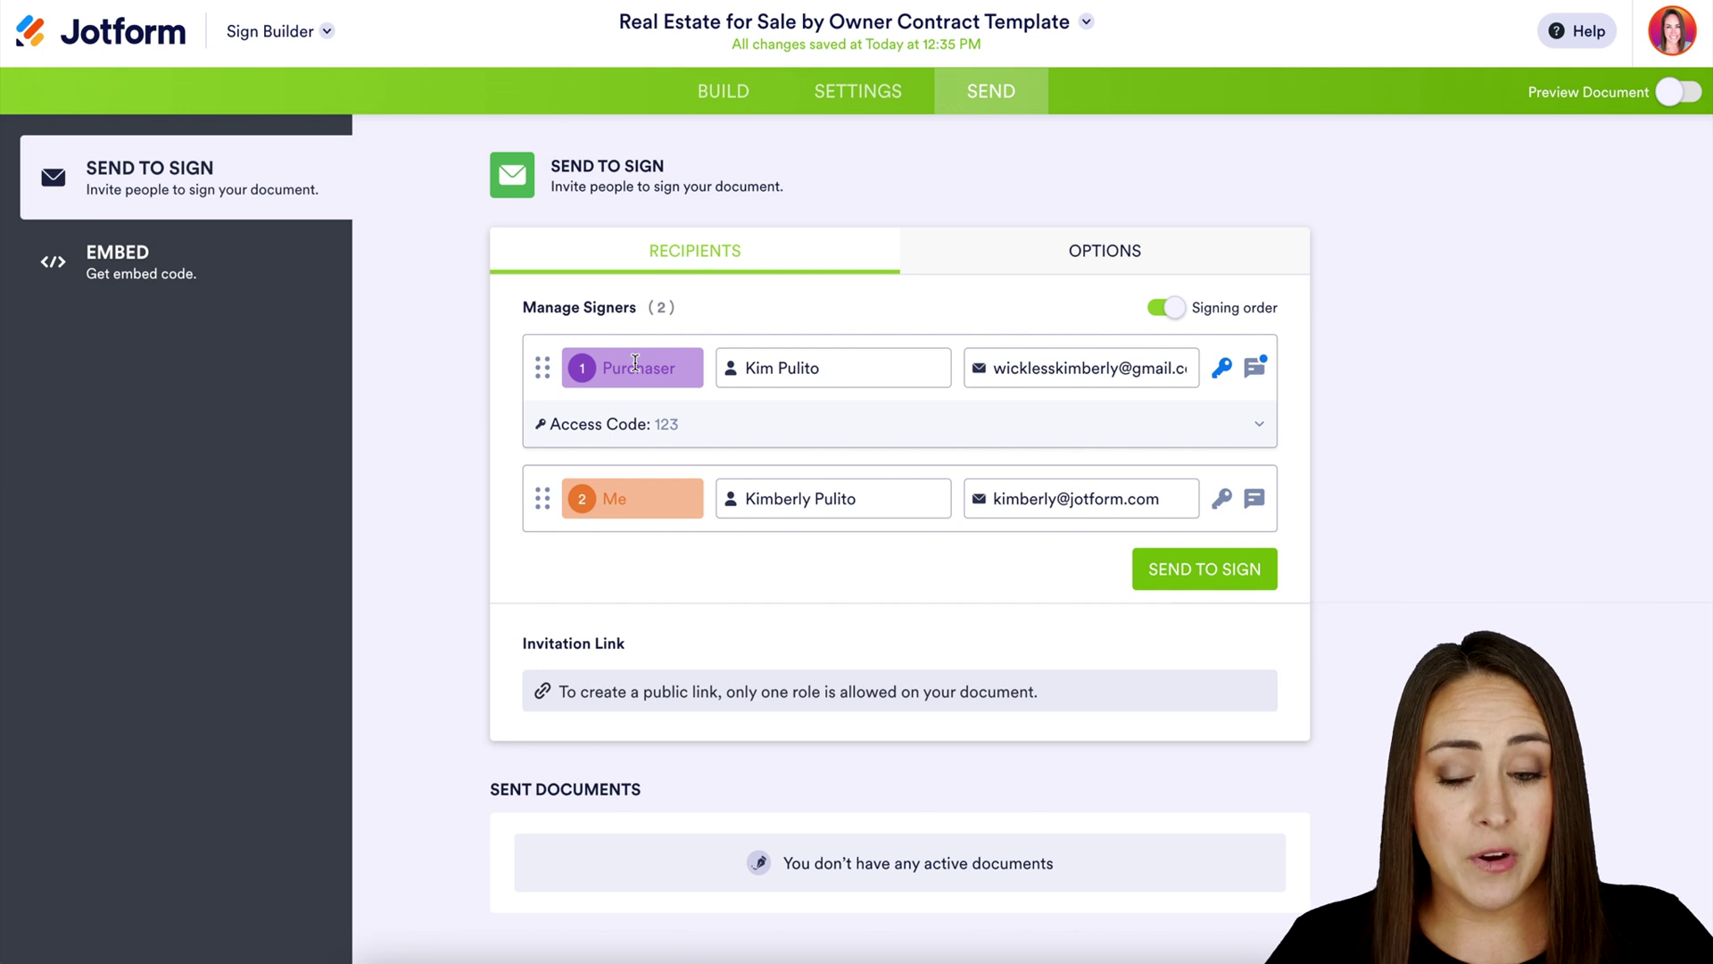
left_click_drag(542, 498, 539, 389)
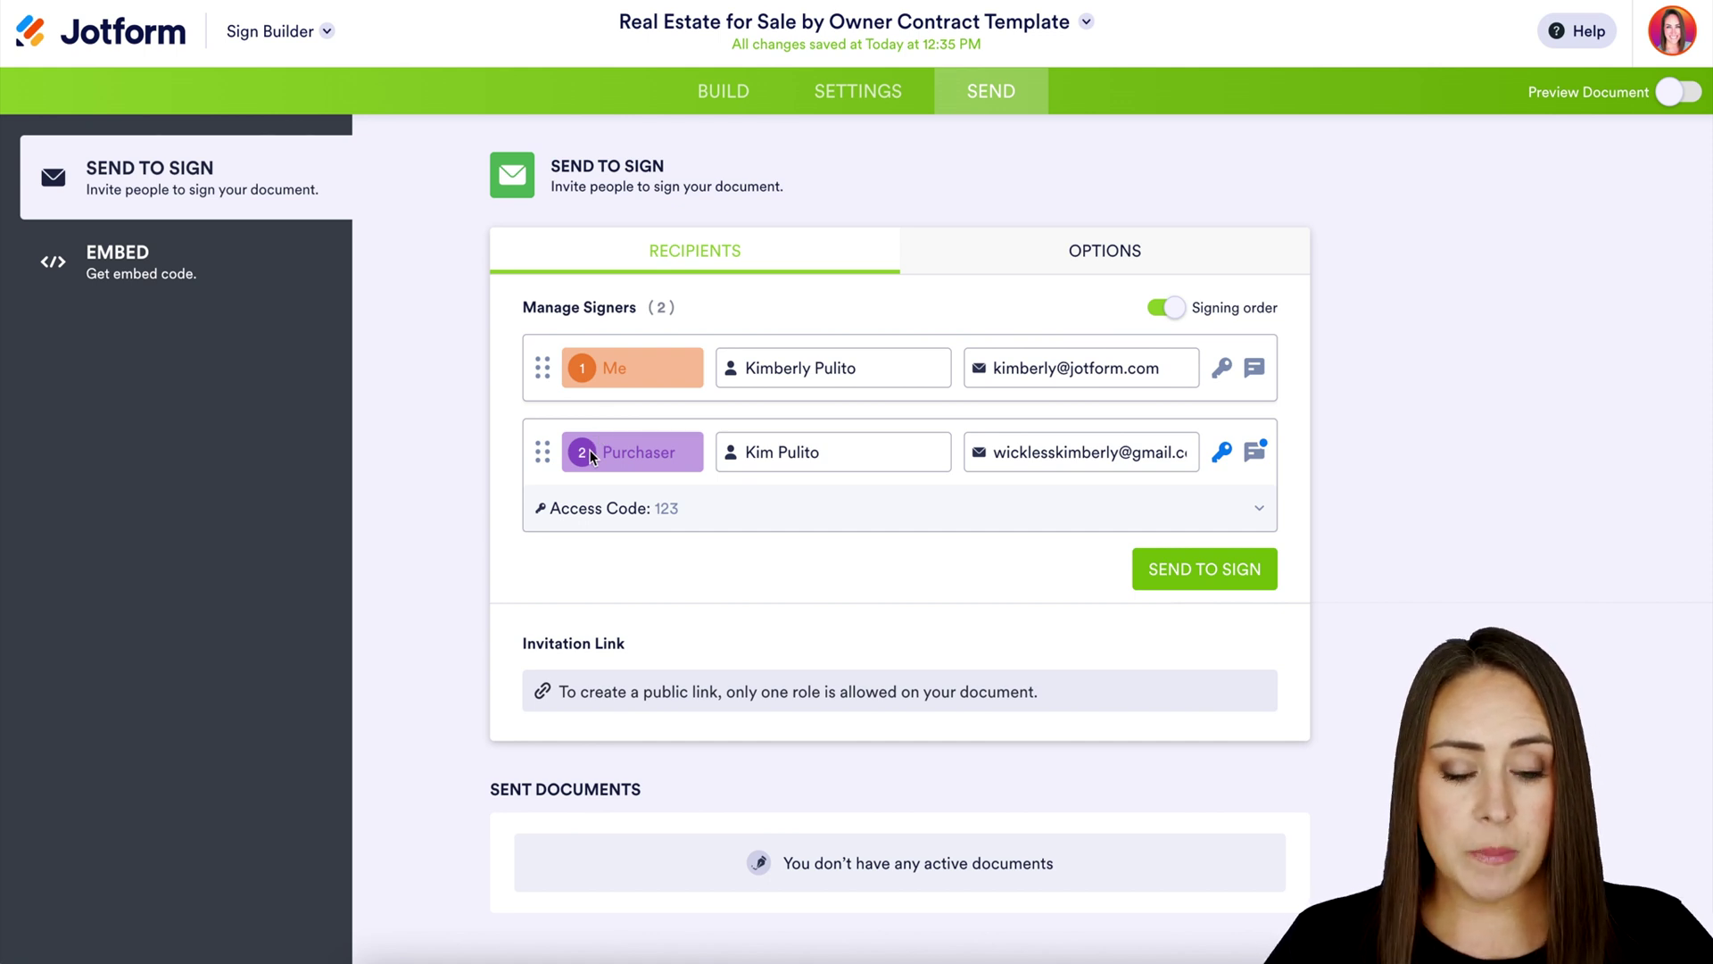
left_click(1187, 569)
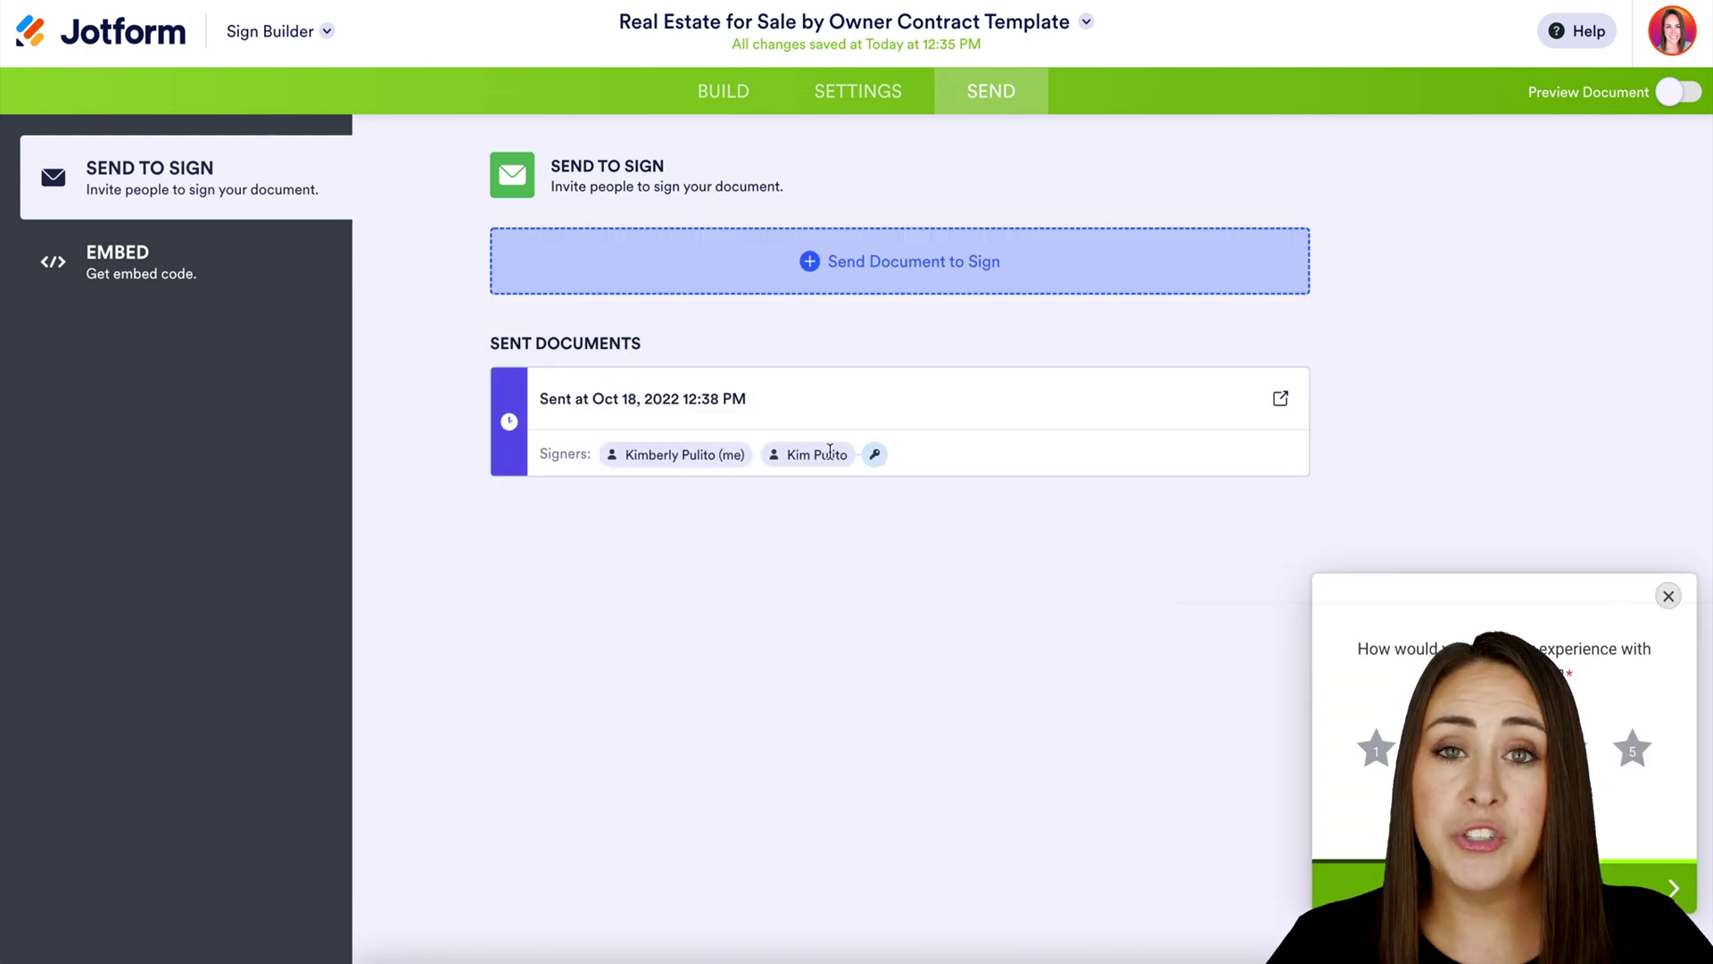
Open the Sign Inbox from the Jotform apps list to see the in-progress contract
mouse_move(877, 462)
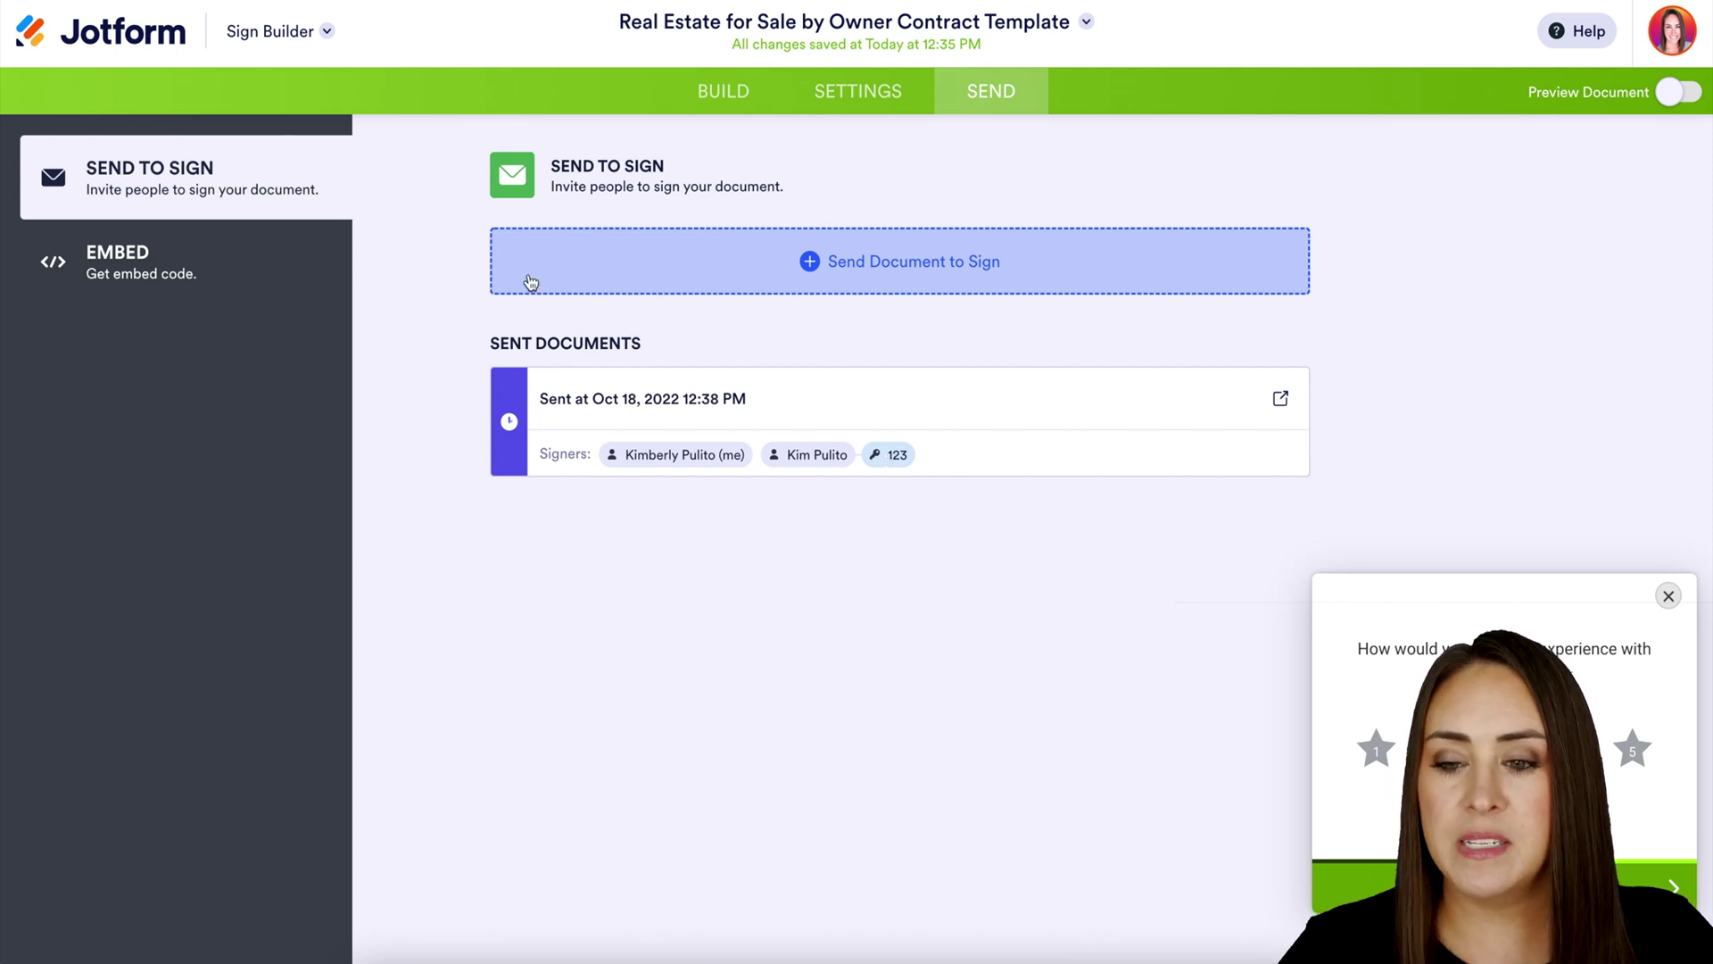
left_click(323, 32)
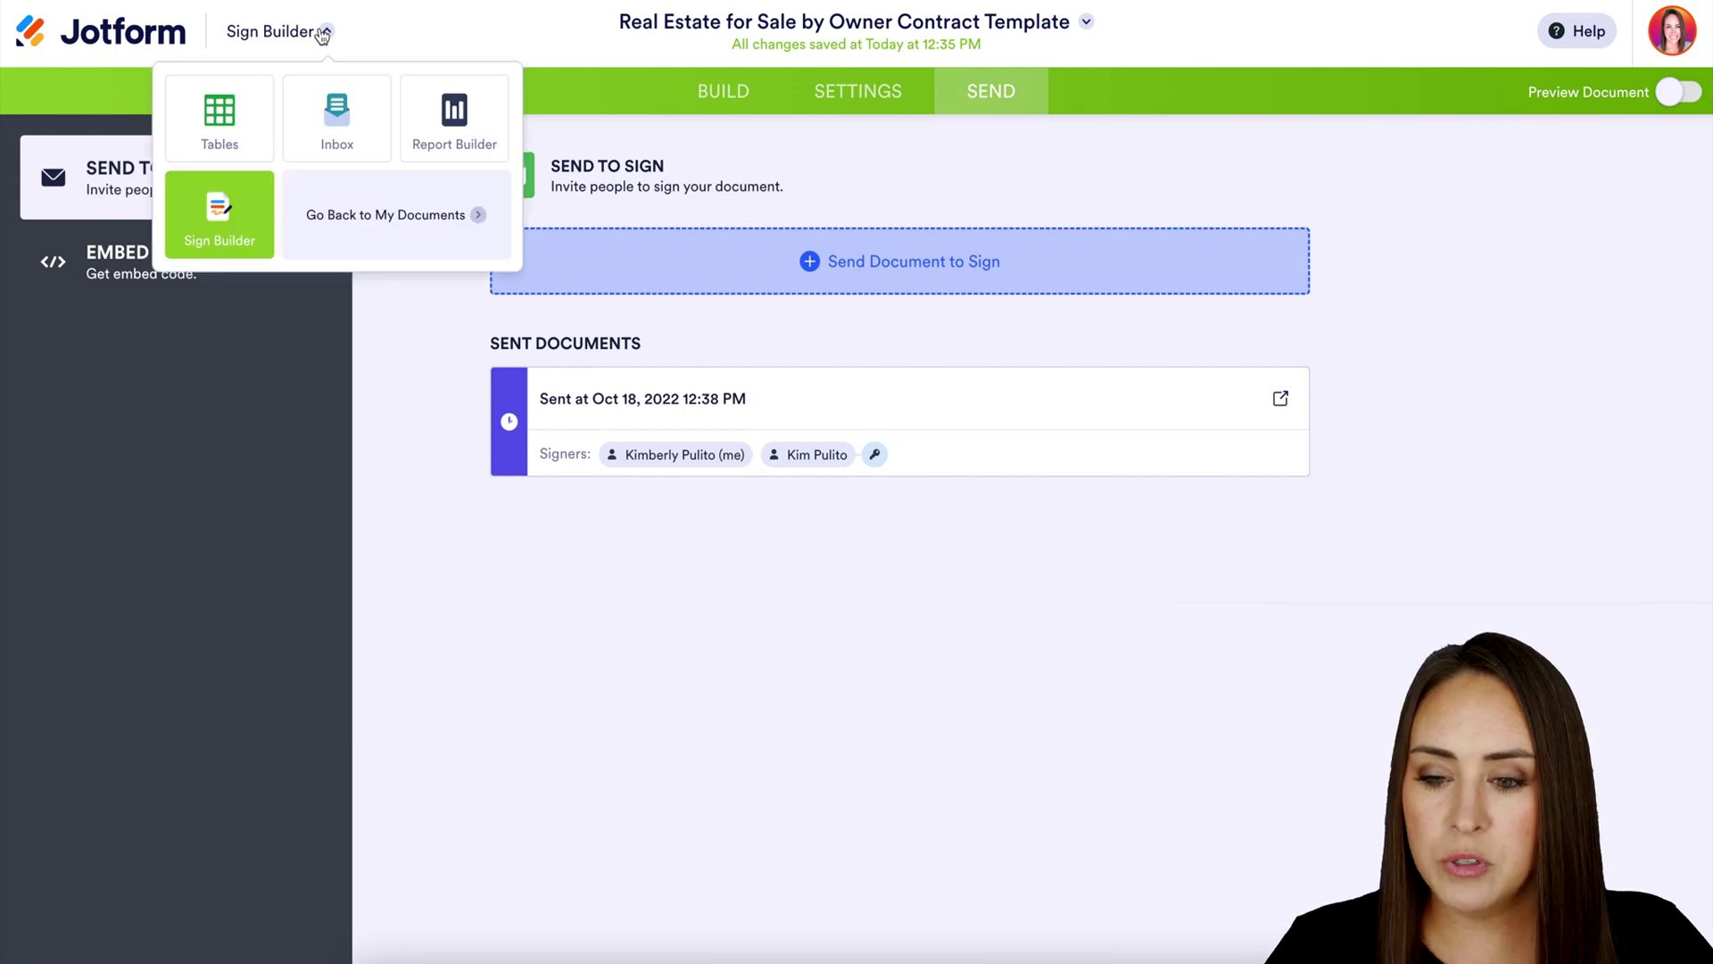
left_click(354, 142)
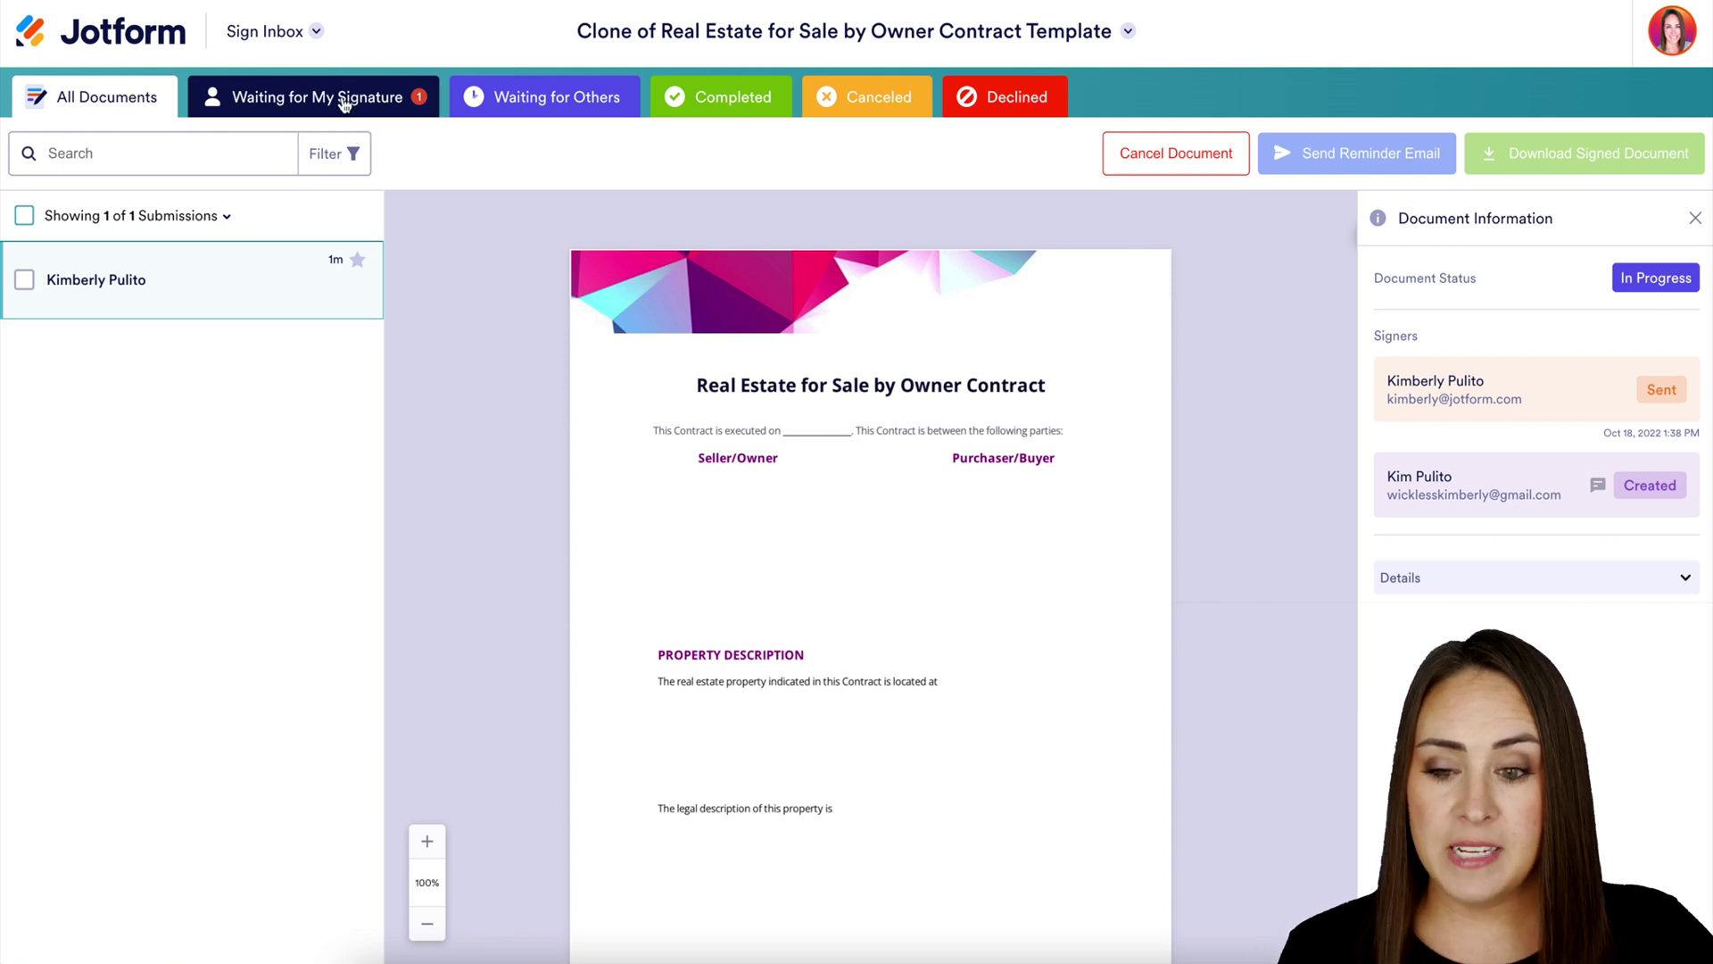
Filter the Sign Inbox to documents waiting for my signature
left_click(344, 103)
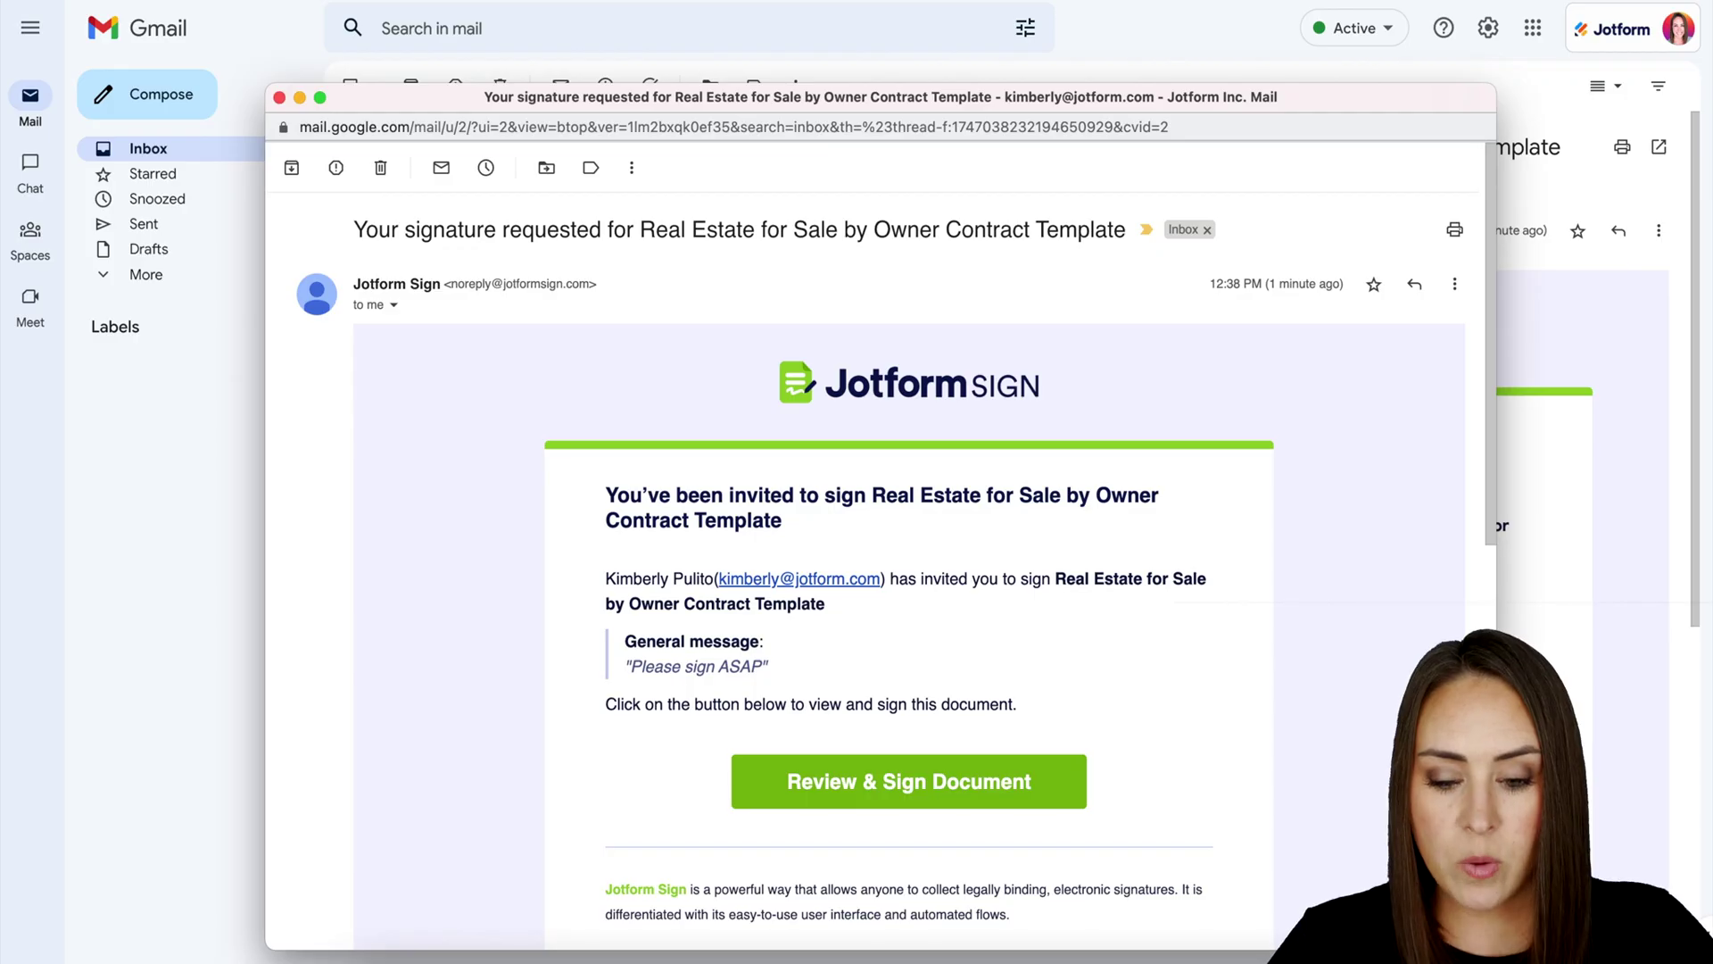
Open the Real Estate for Sale by Owner contract for signing from the Gmail invitation
left_click_drag(778, 673, 628, 635)
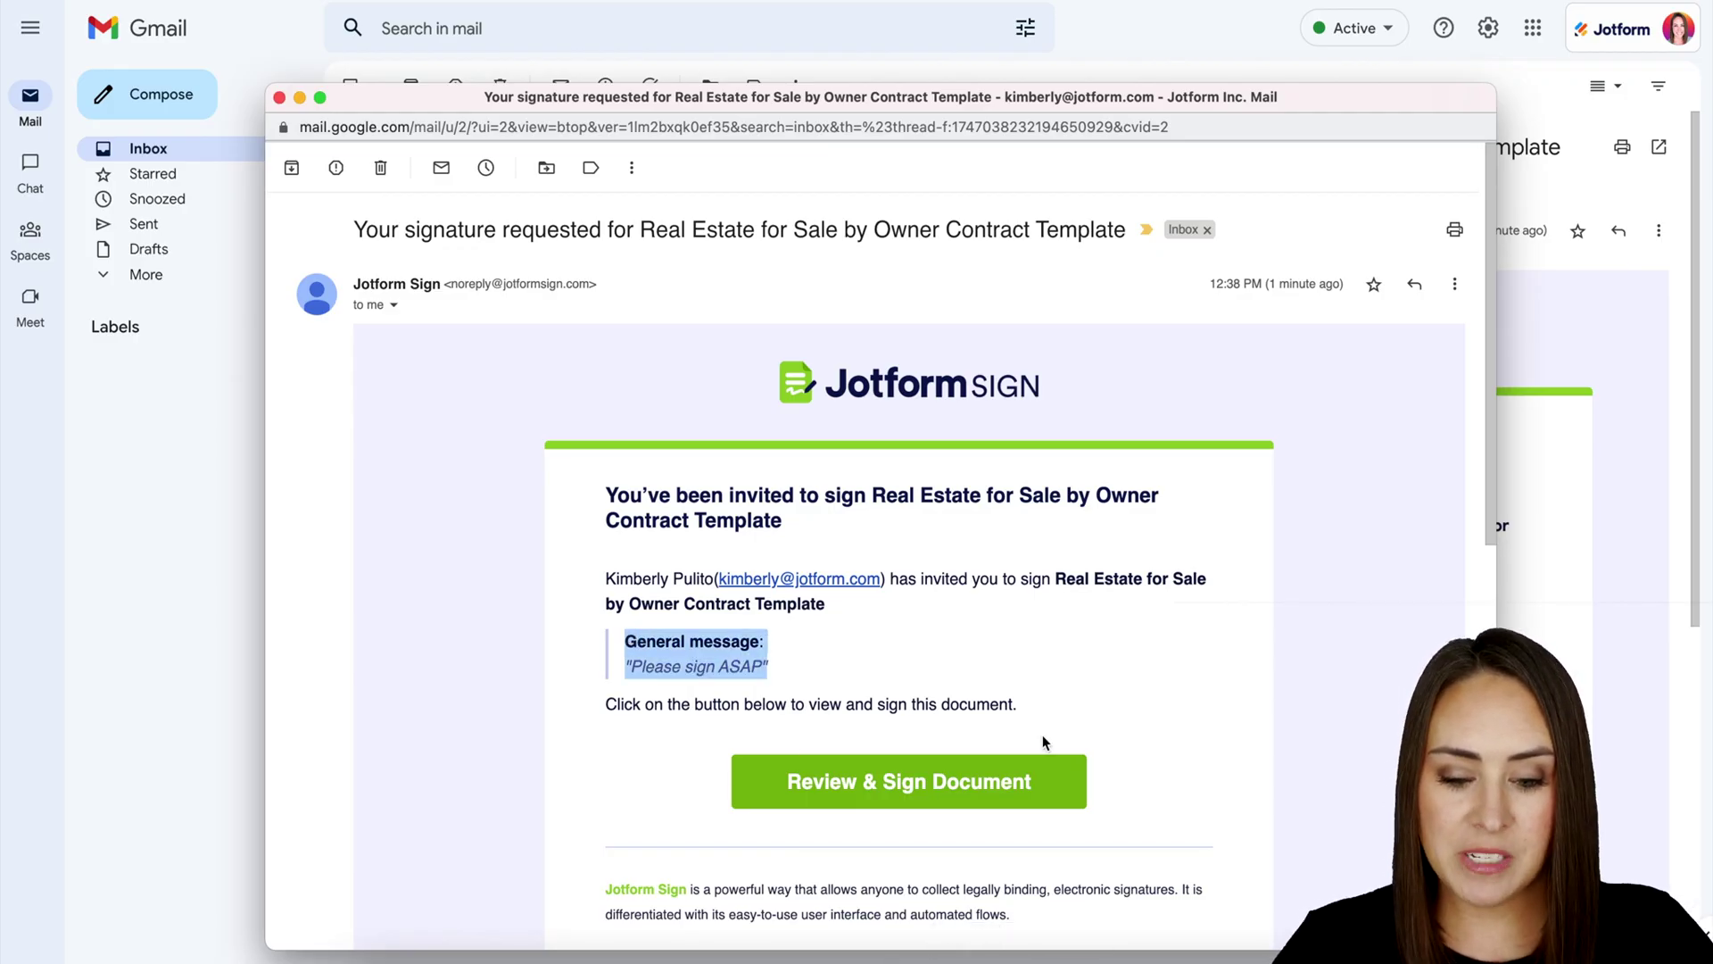
left_click(936, 781)
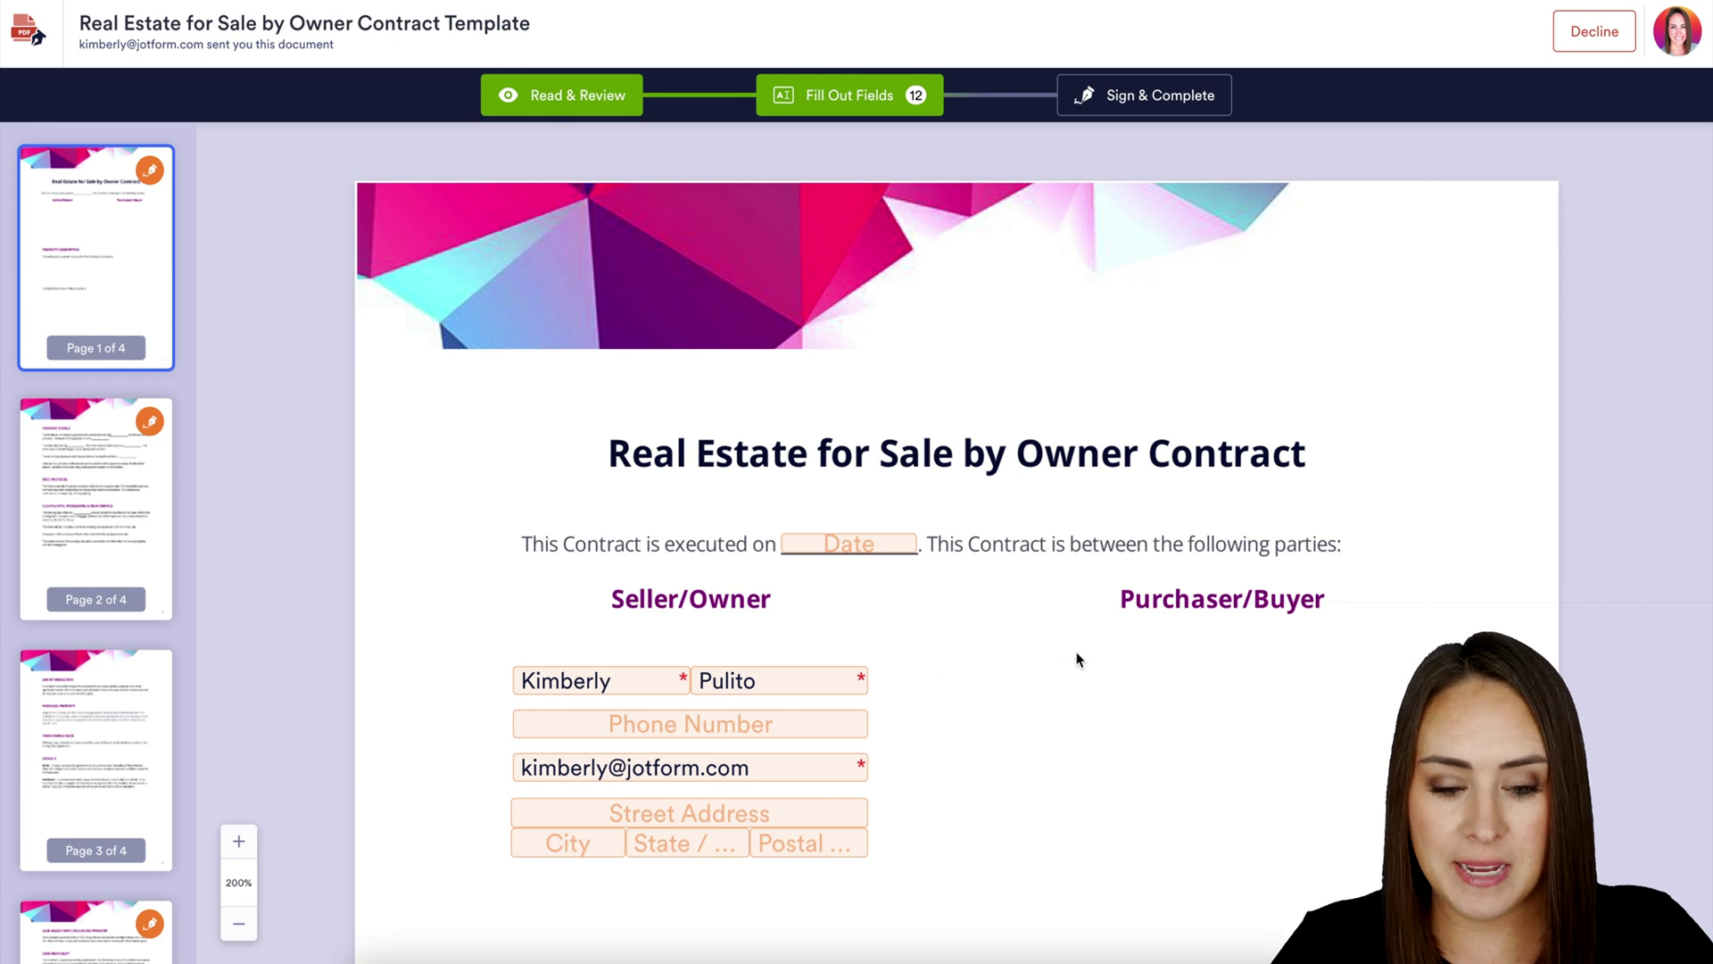
Start the Seller's Signature field, trying the last script style and red, then blue colour
scroll(1113, 665, "down", 2)
scroll(1090, 768, "down", 5)
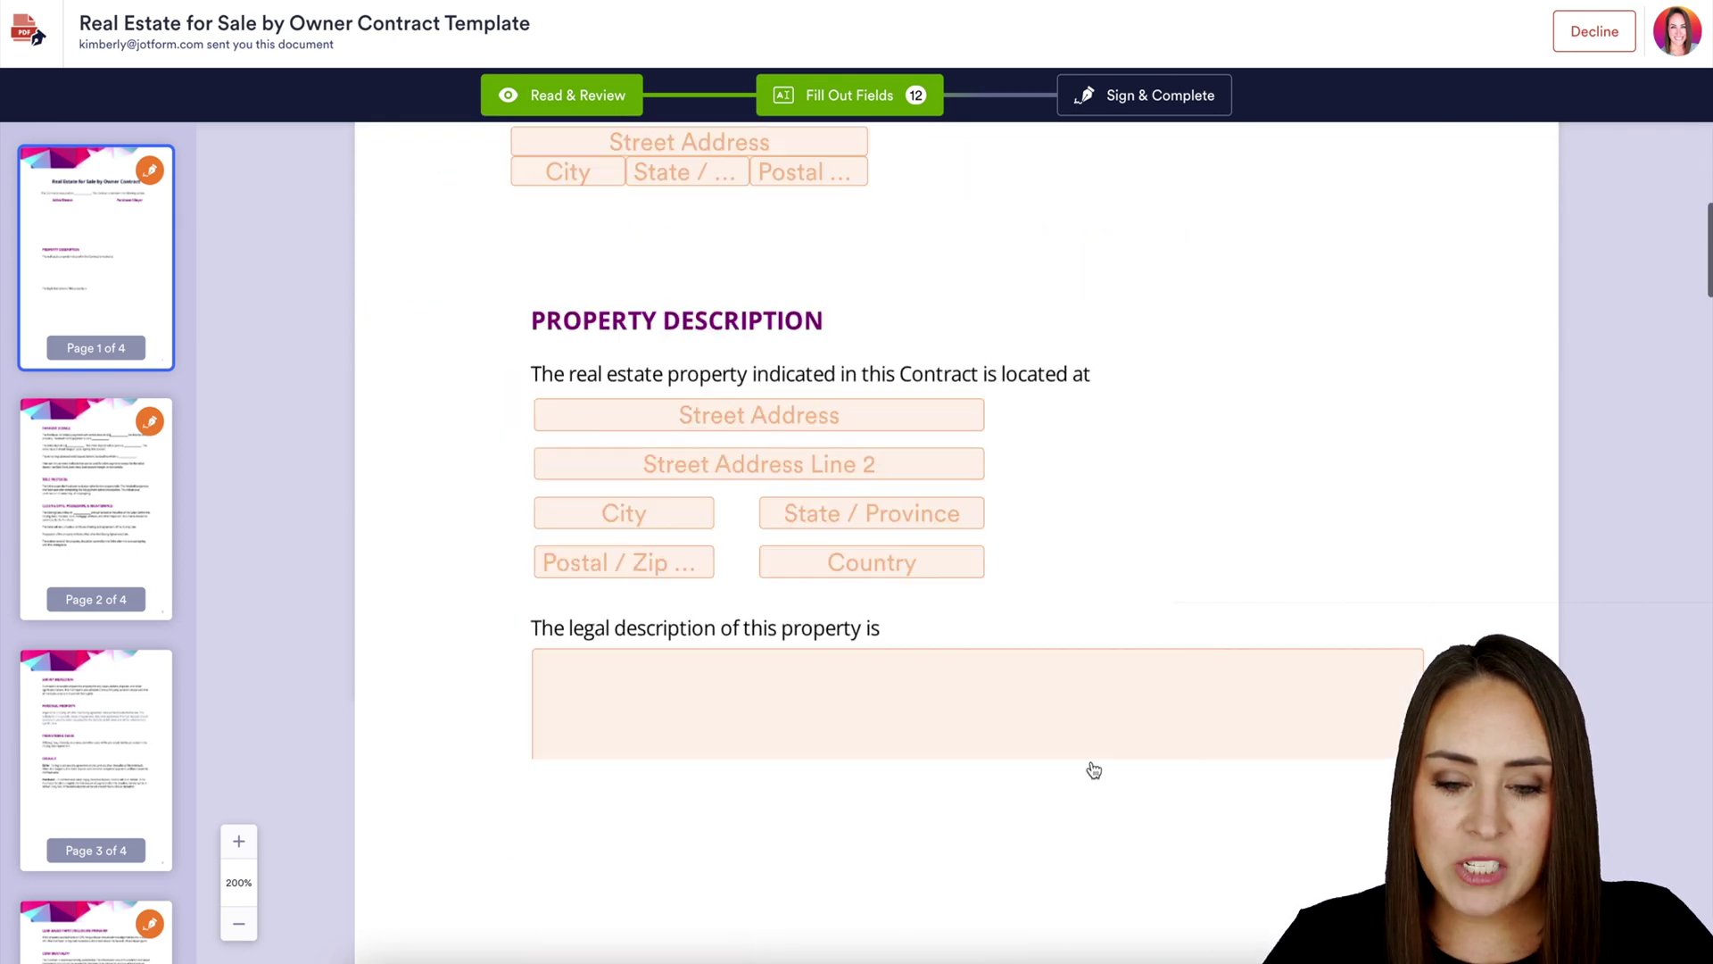
scroll(1094, 769, "down", 20)
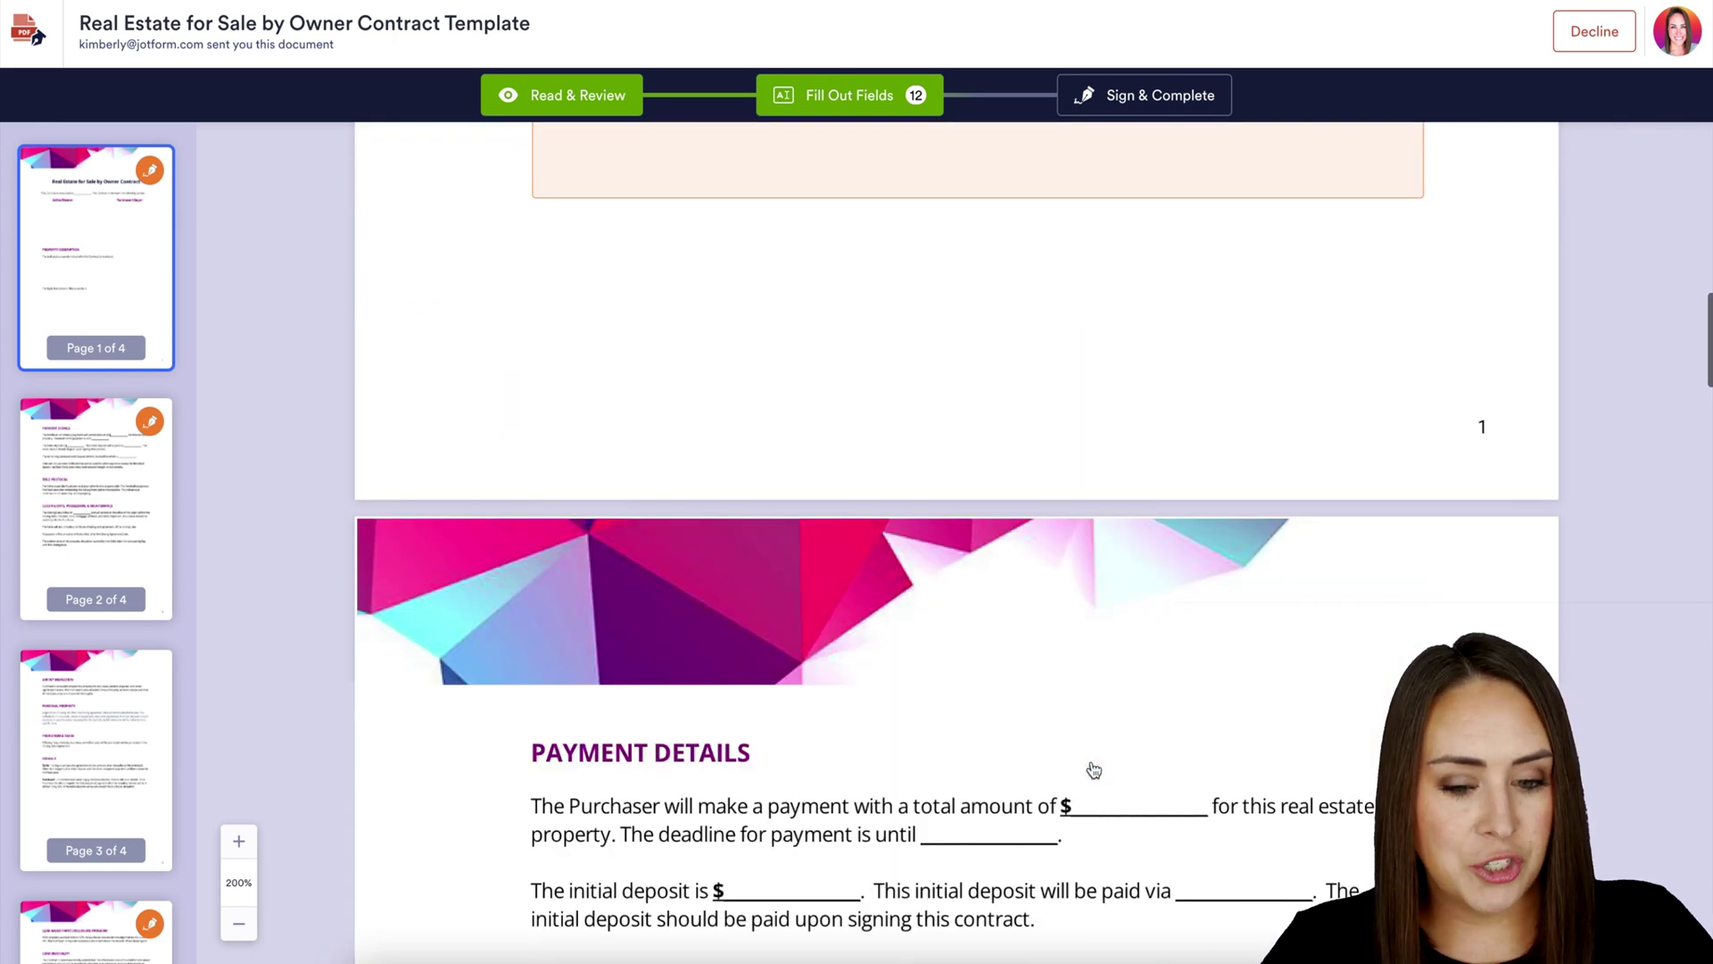
scroll(1092, 761, "down", 15)
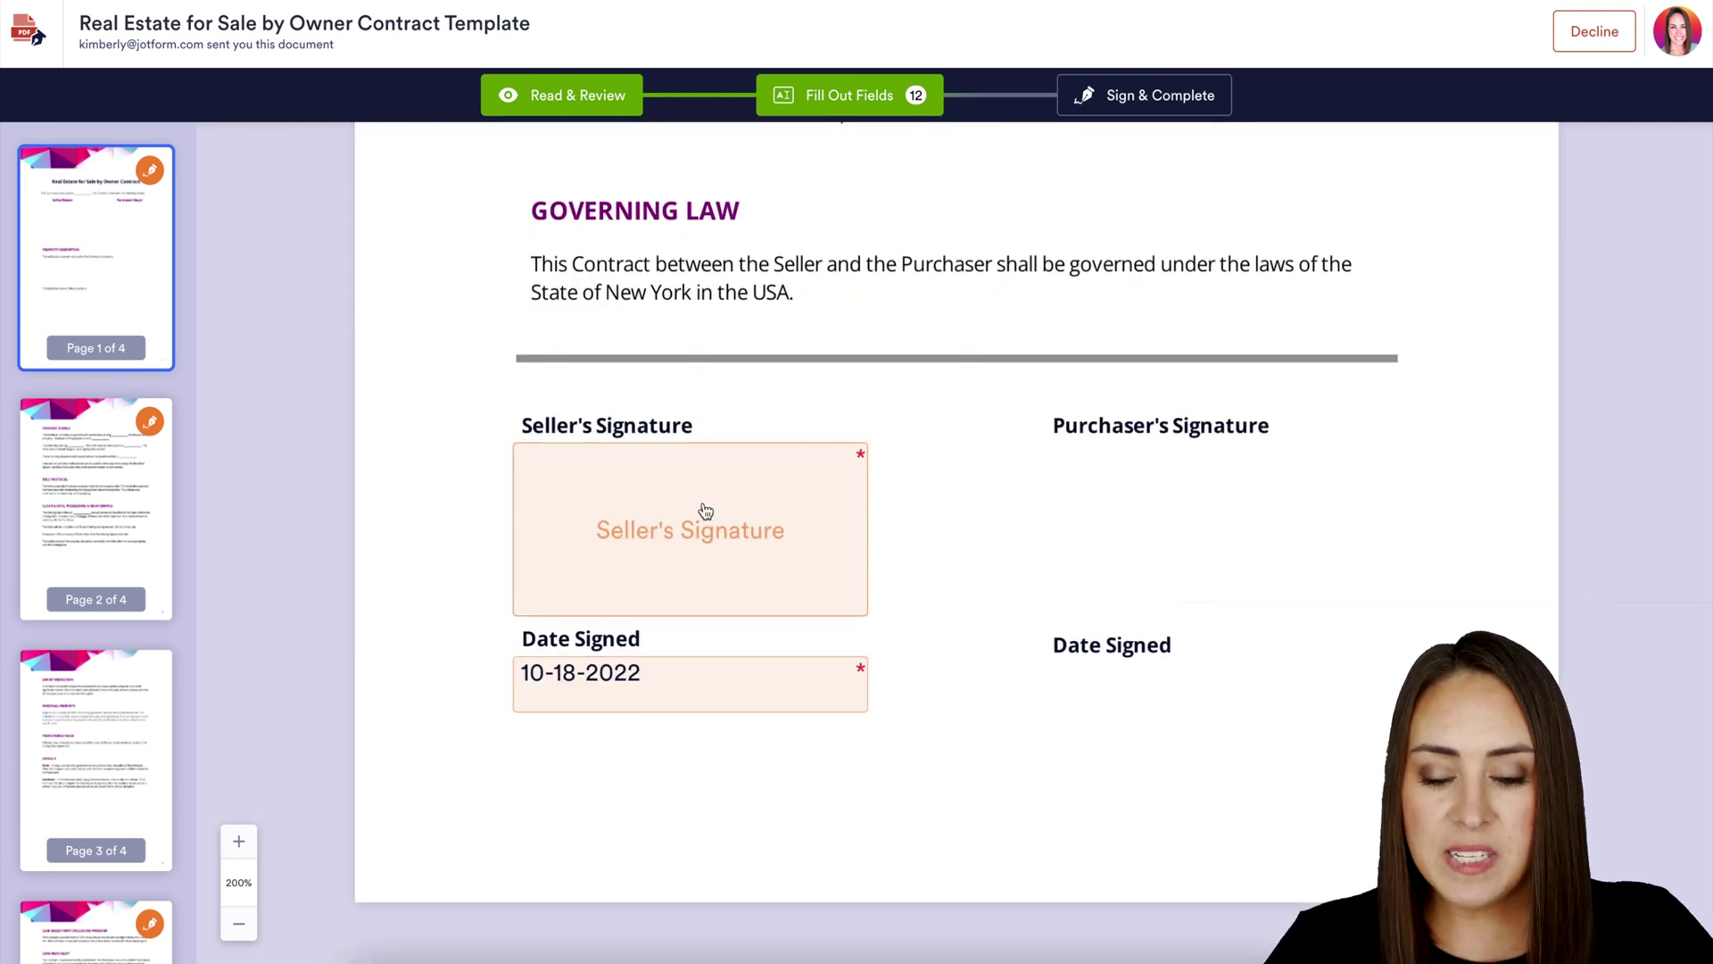
left_click(705, 511)
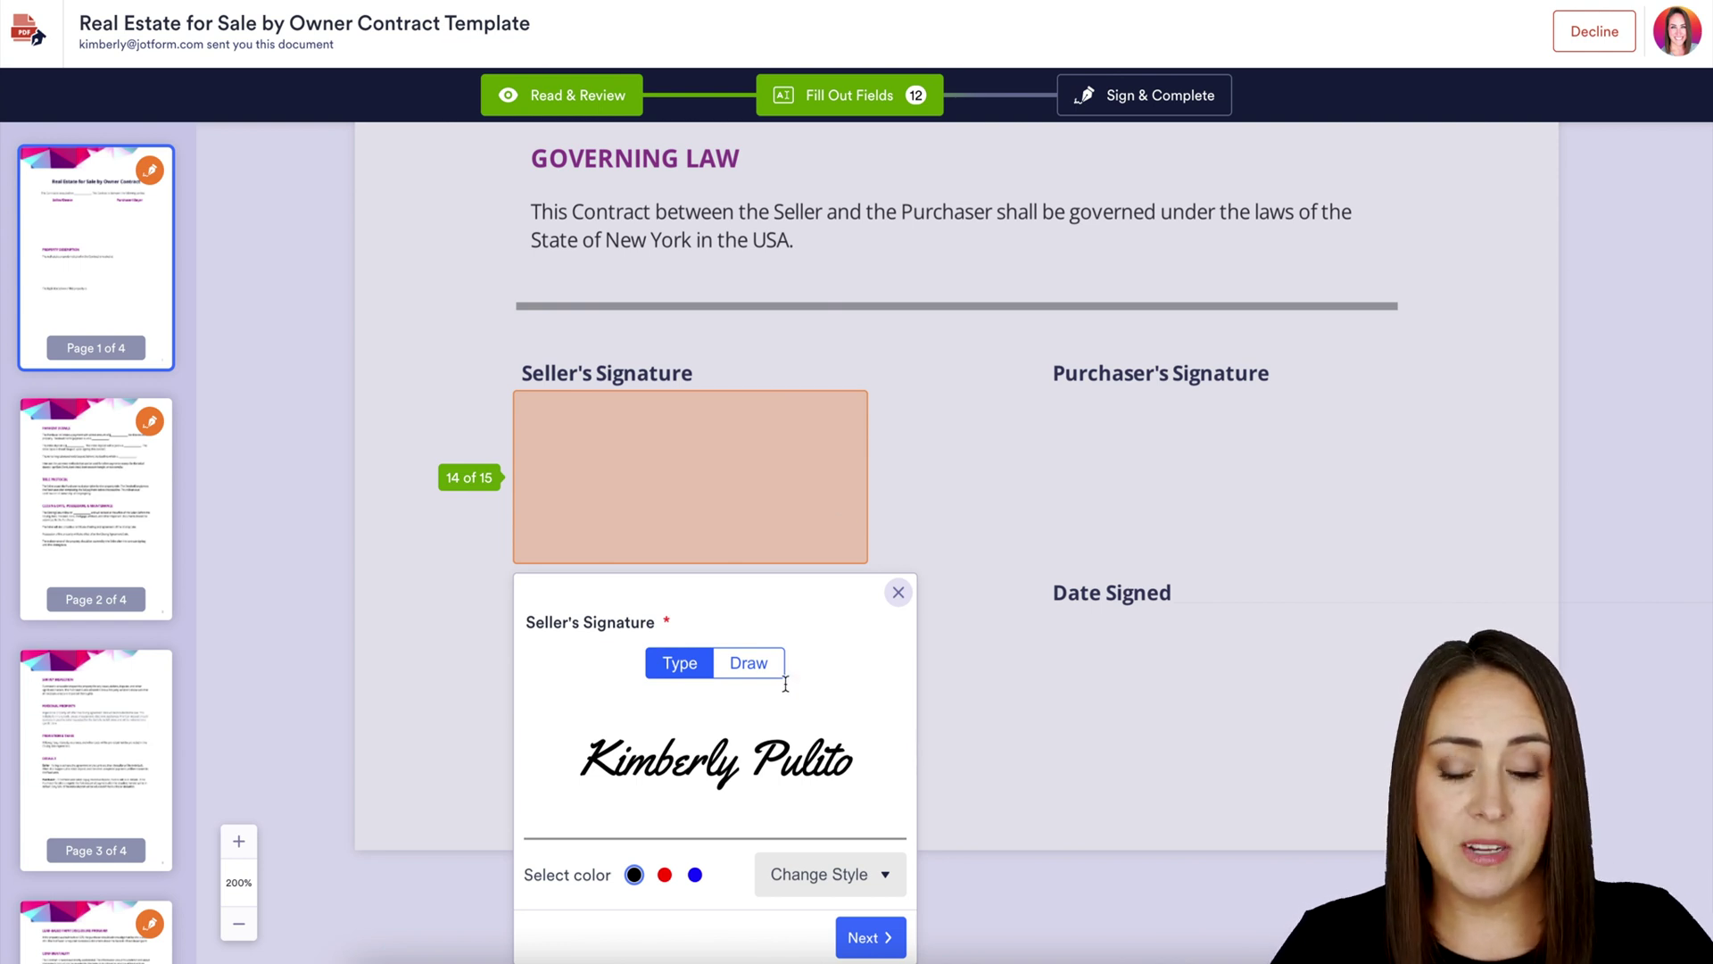
left_click(867, 874)
left_click(841, 826)
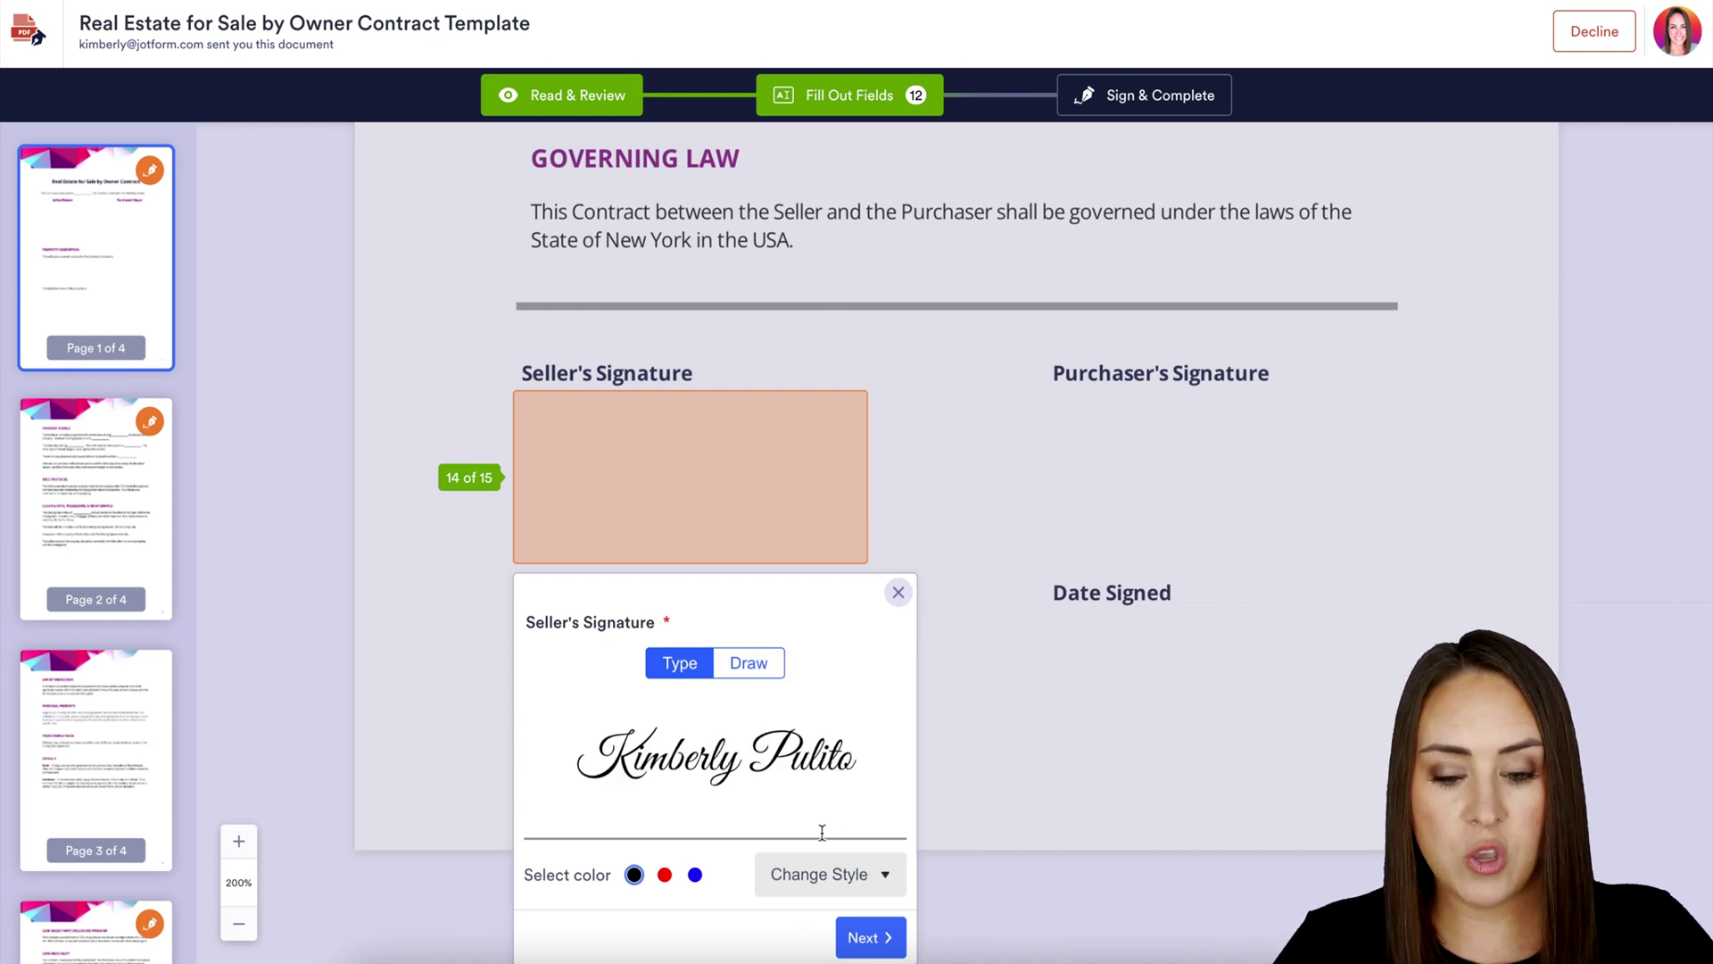
left_click(665, 875)
left_click(694, 876)
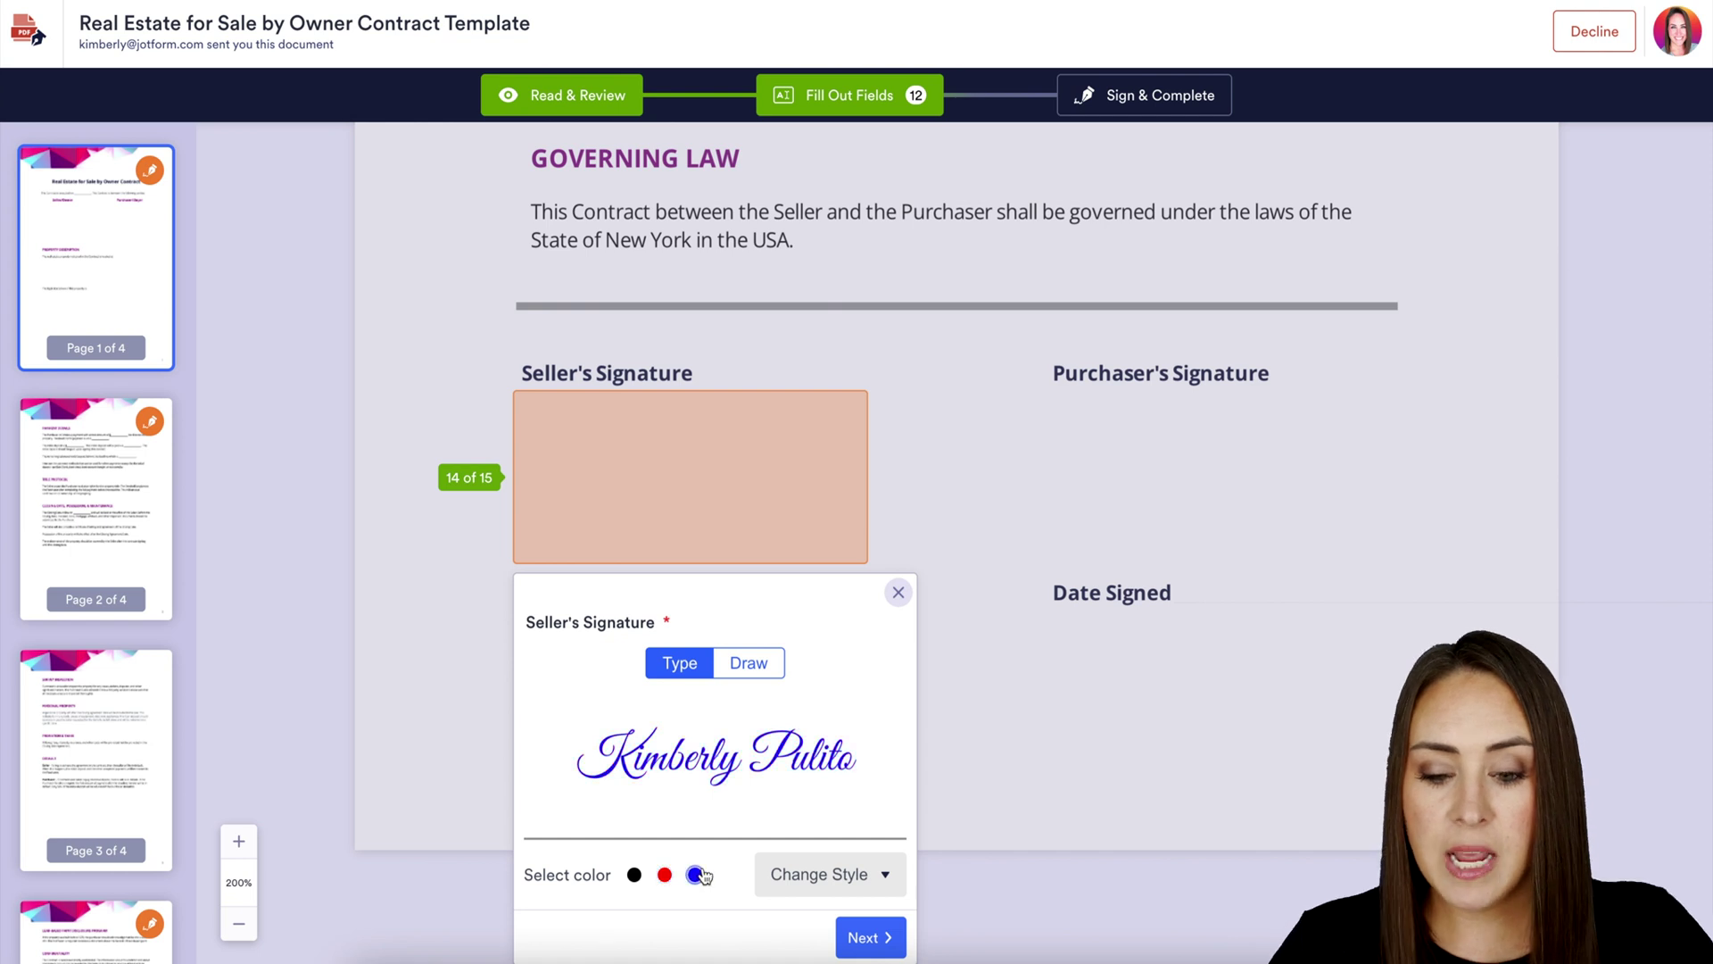
Insert a blue hand-drawn seller signature, then Sign & Complete and accept to send
left_click(754, 666)
mouse_move(709, 768)
left_mouse_down()
mouse_move(678, 767)
mouse_move(757, 792)
left_mouse_up()
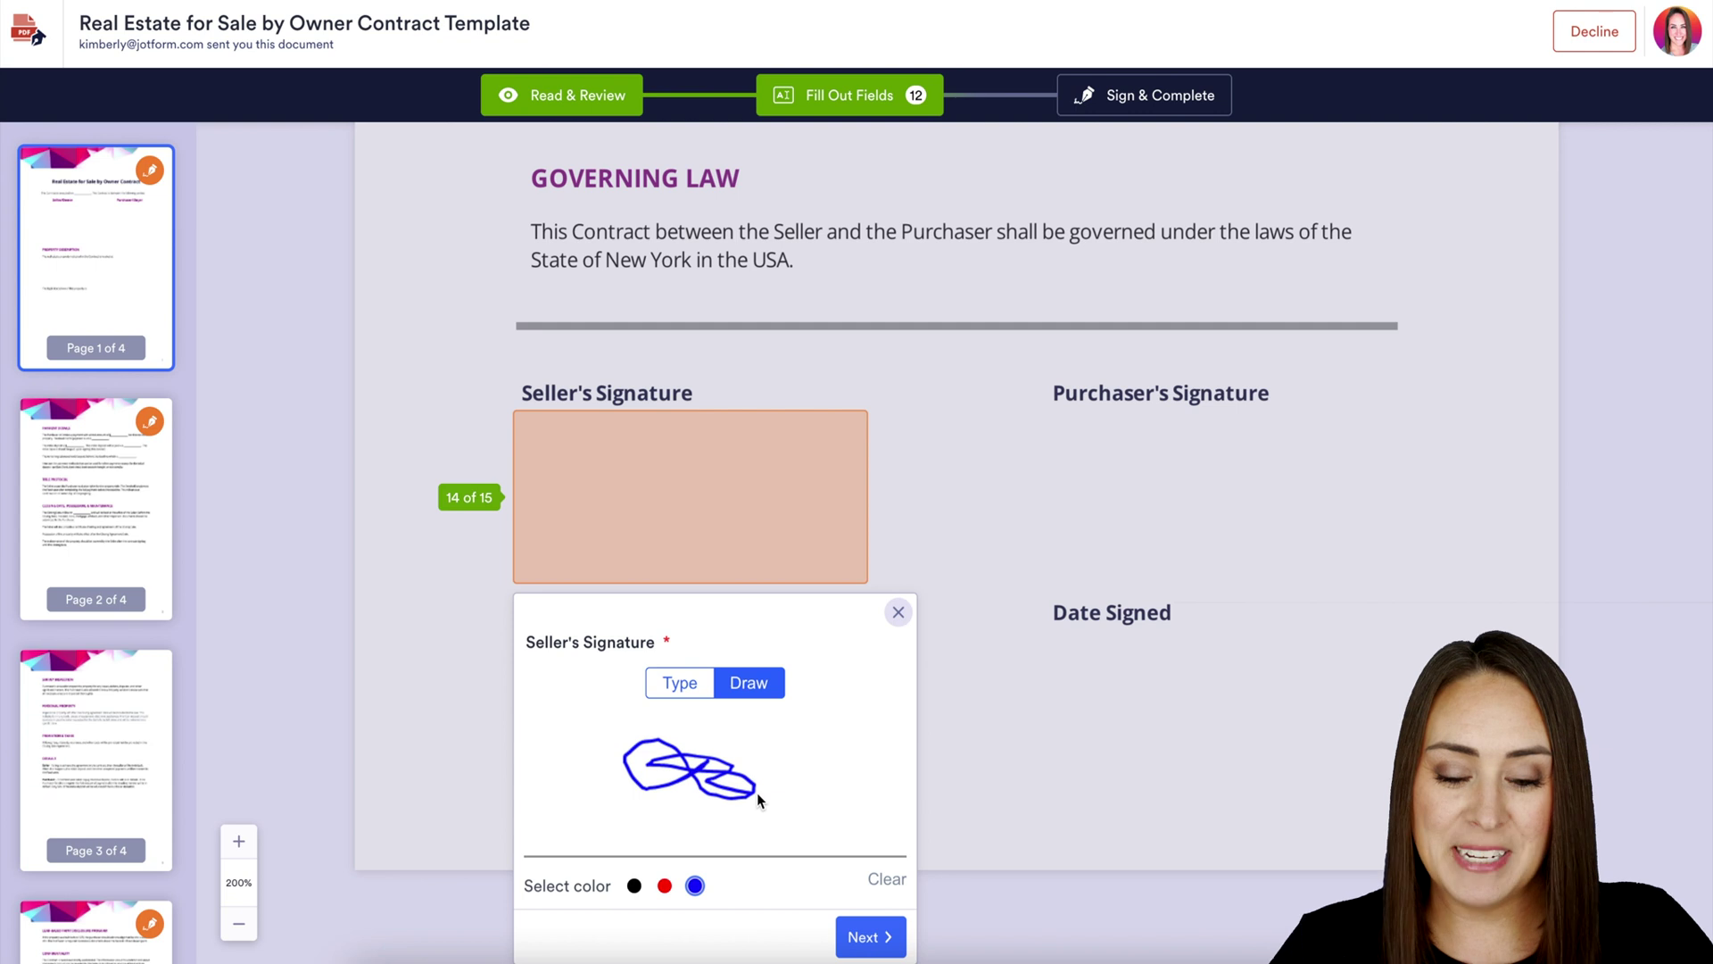
left_click(899, 611)
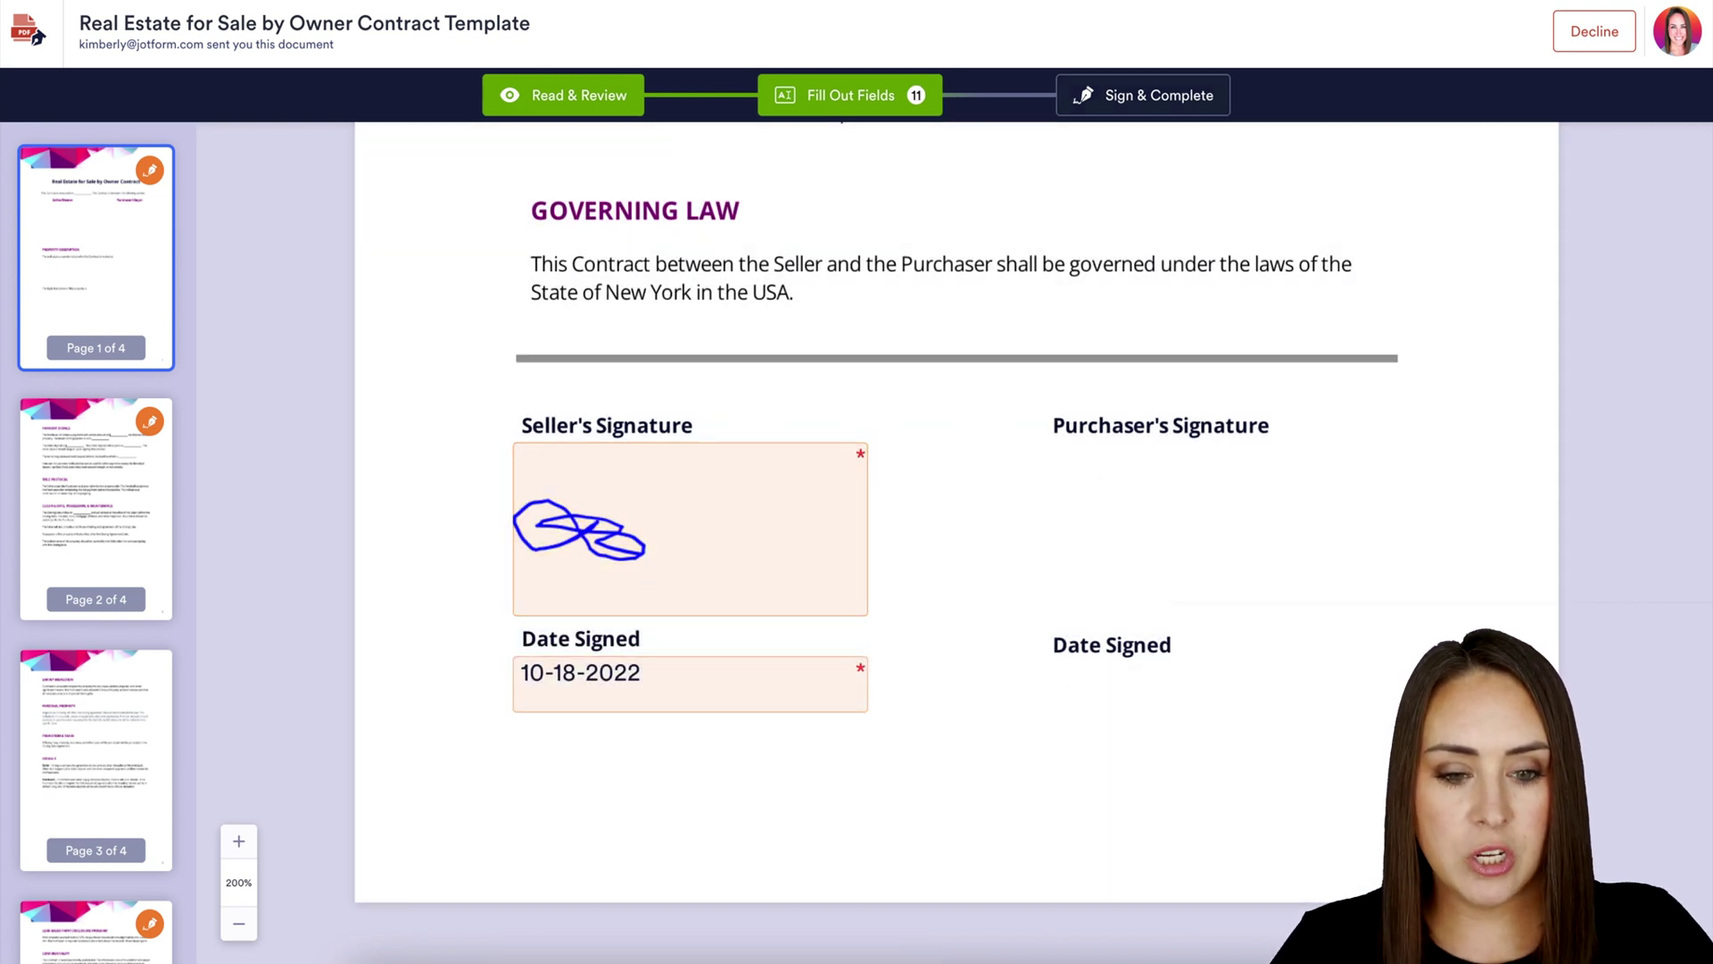
left_click(1145, 92)
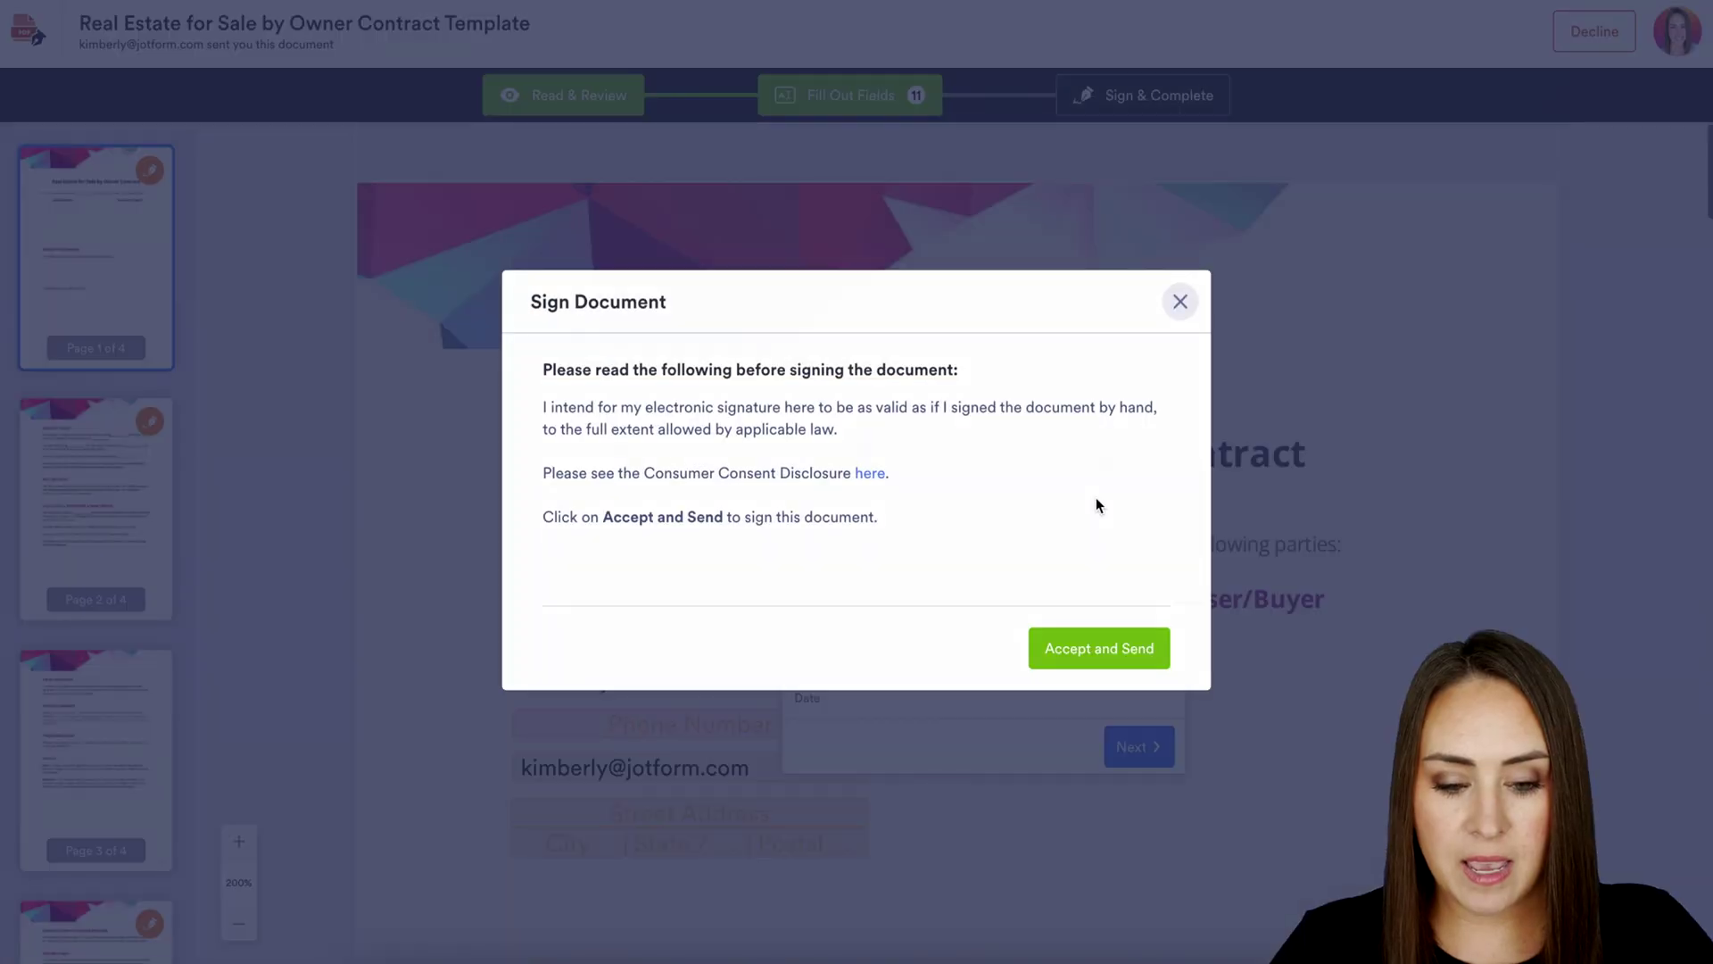
left_click(1097, 646)
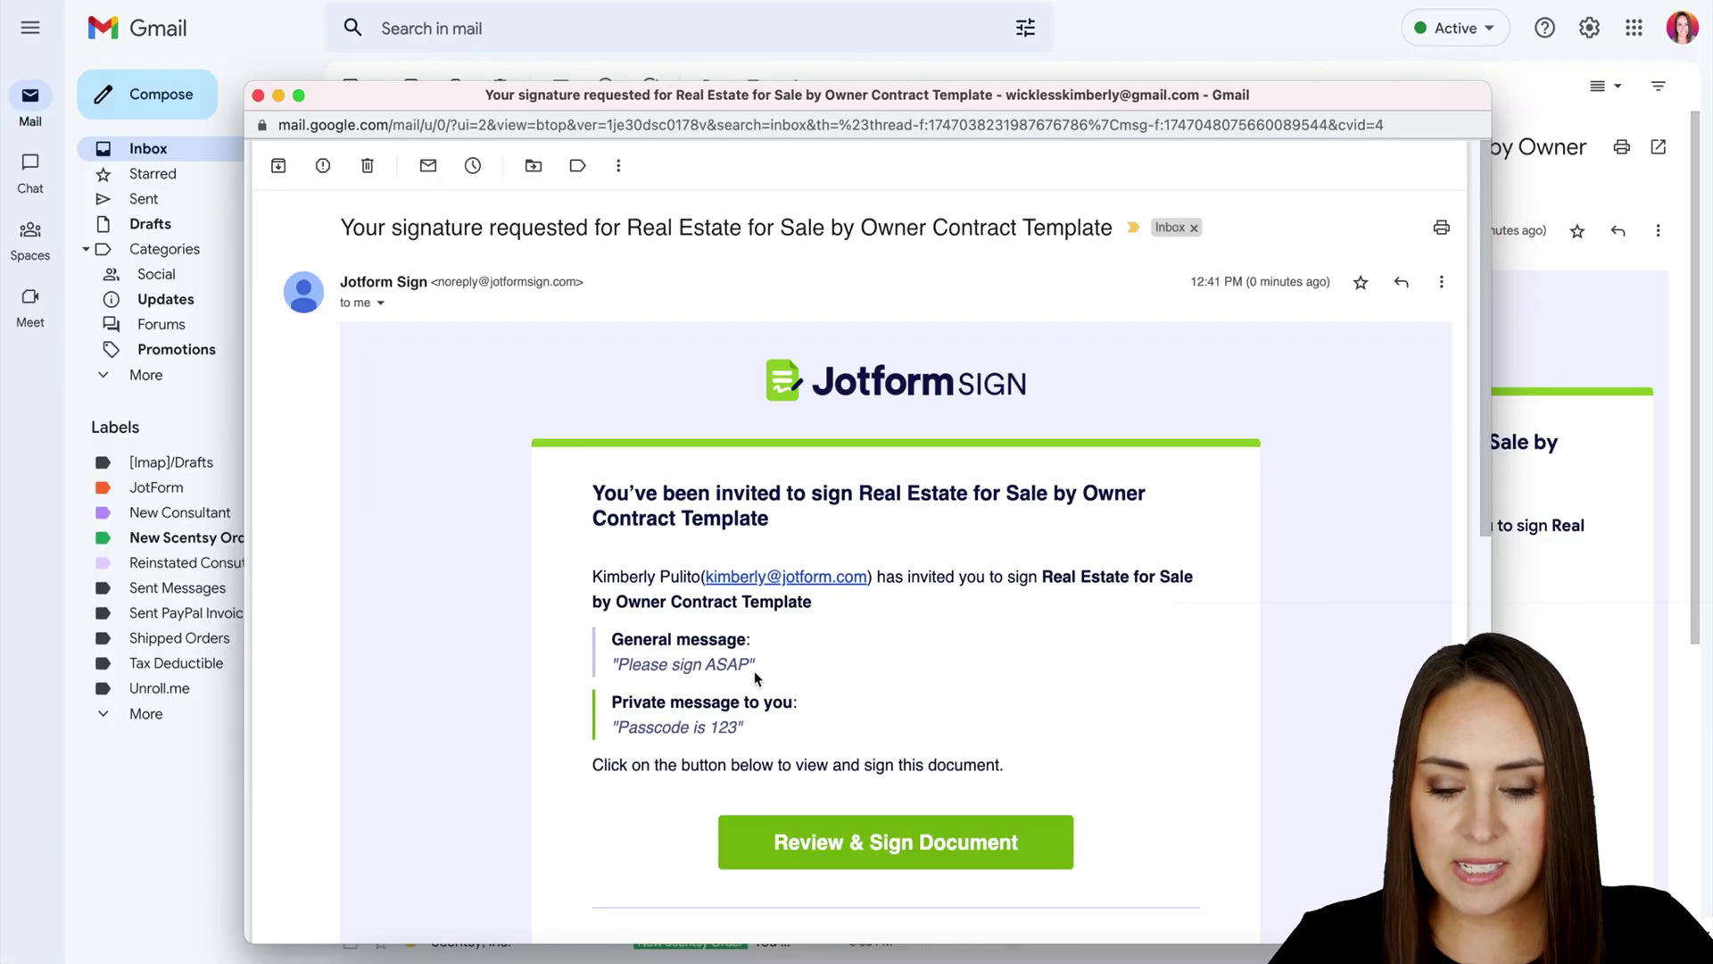
Read the general and private messages, then open the buyer's contract to its access code field
left_click_drag(755, 674, 614, 639)
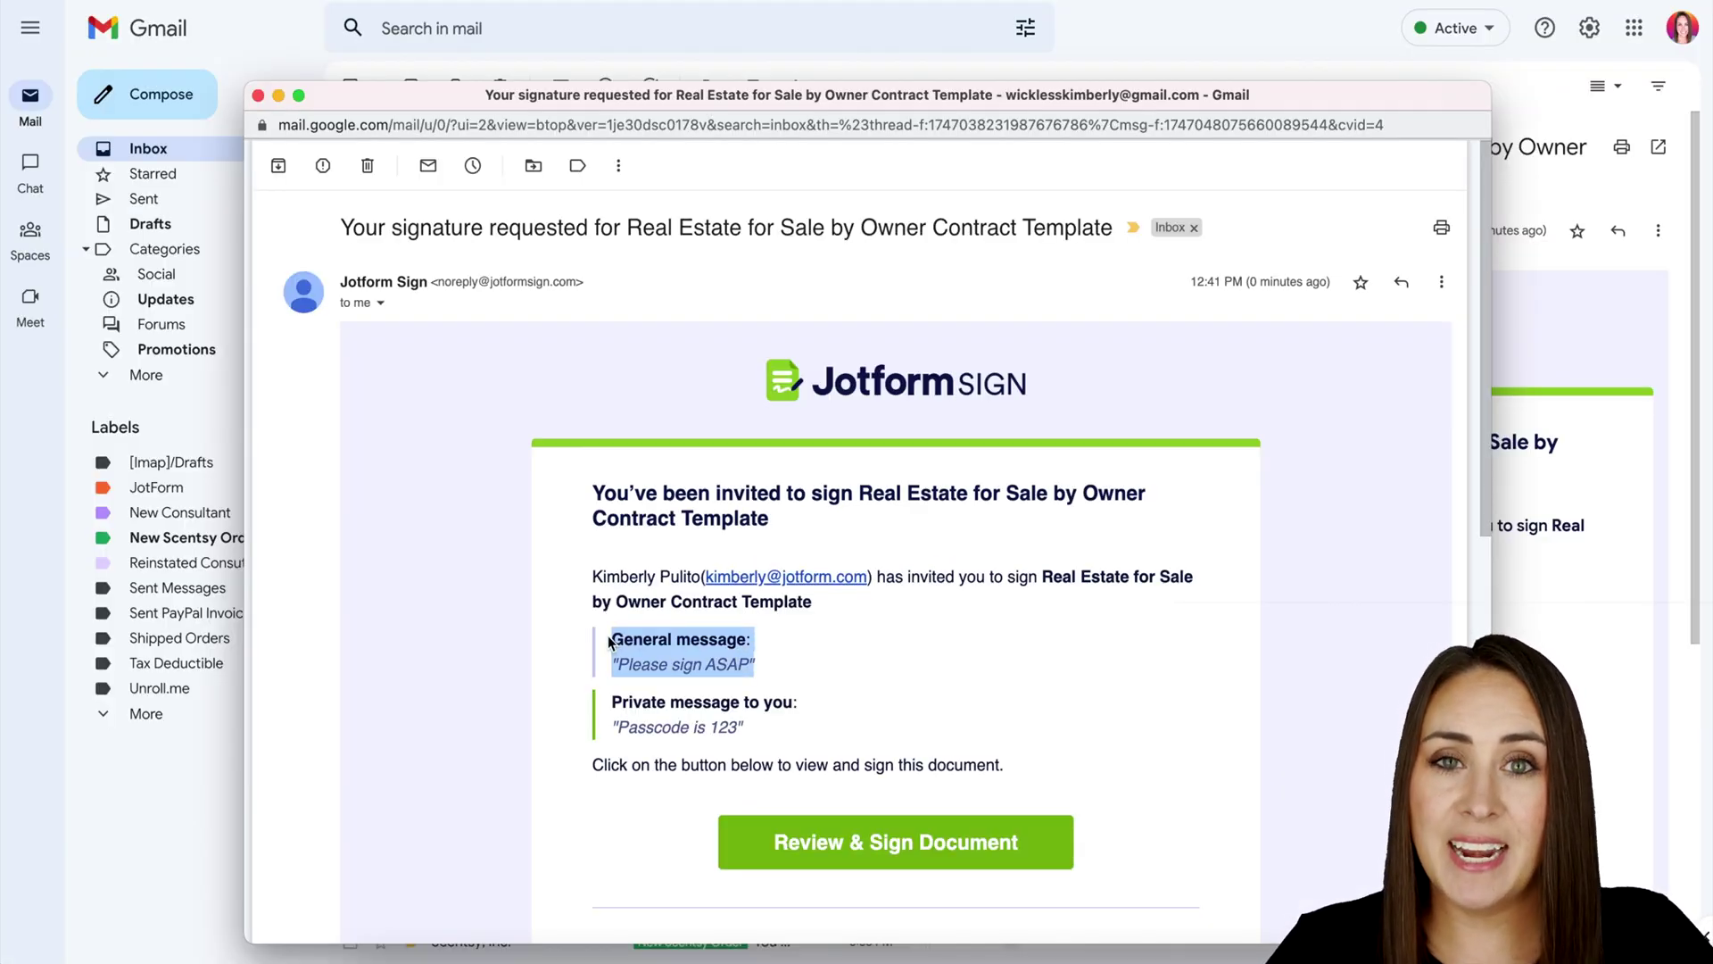
left_click_drag(757, 732, 612, 706)
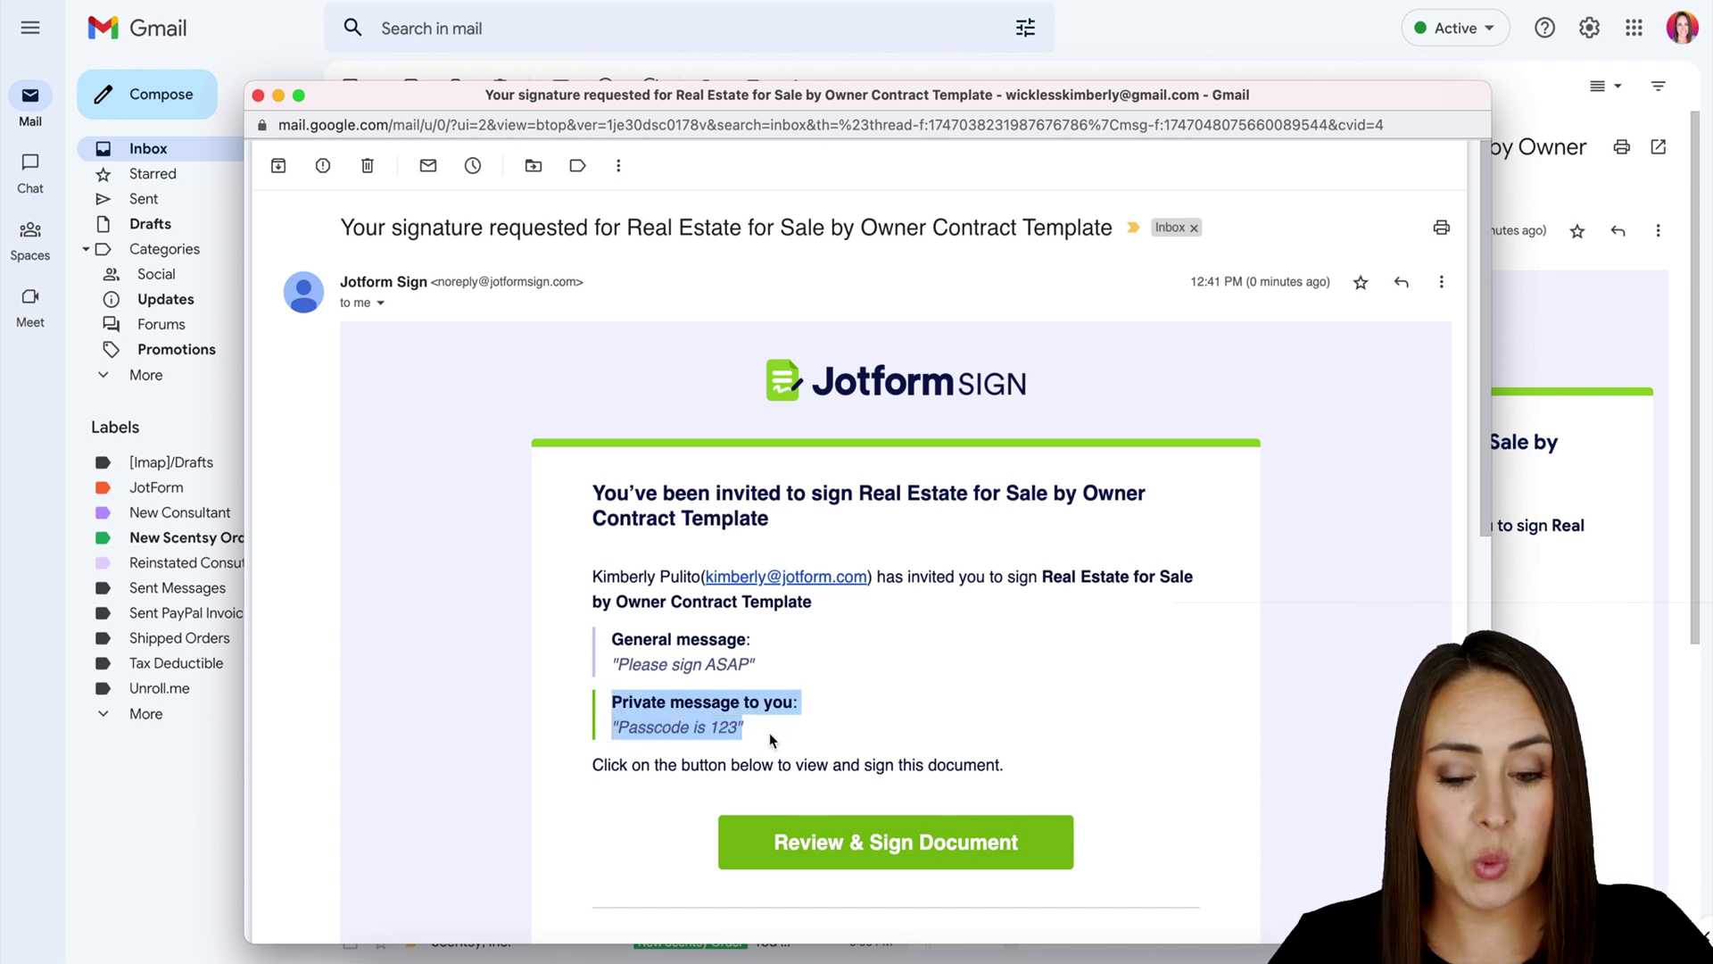
left_click(977, 842)
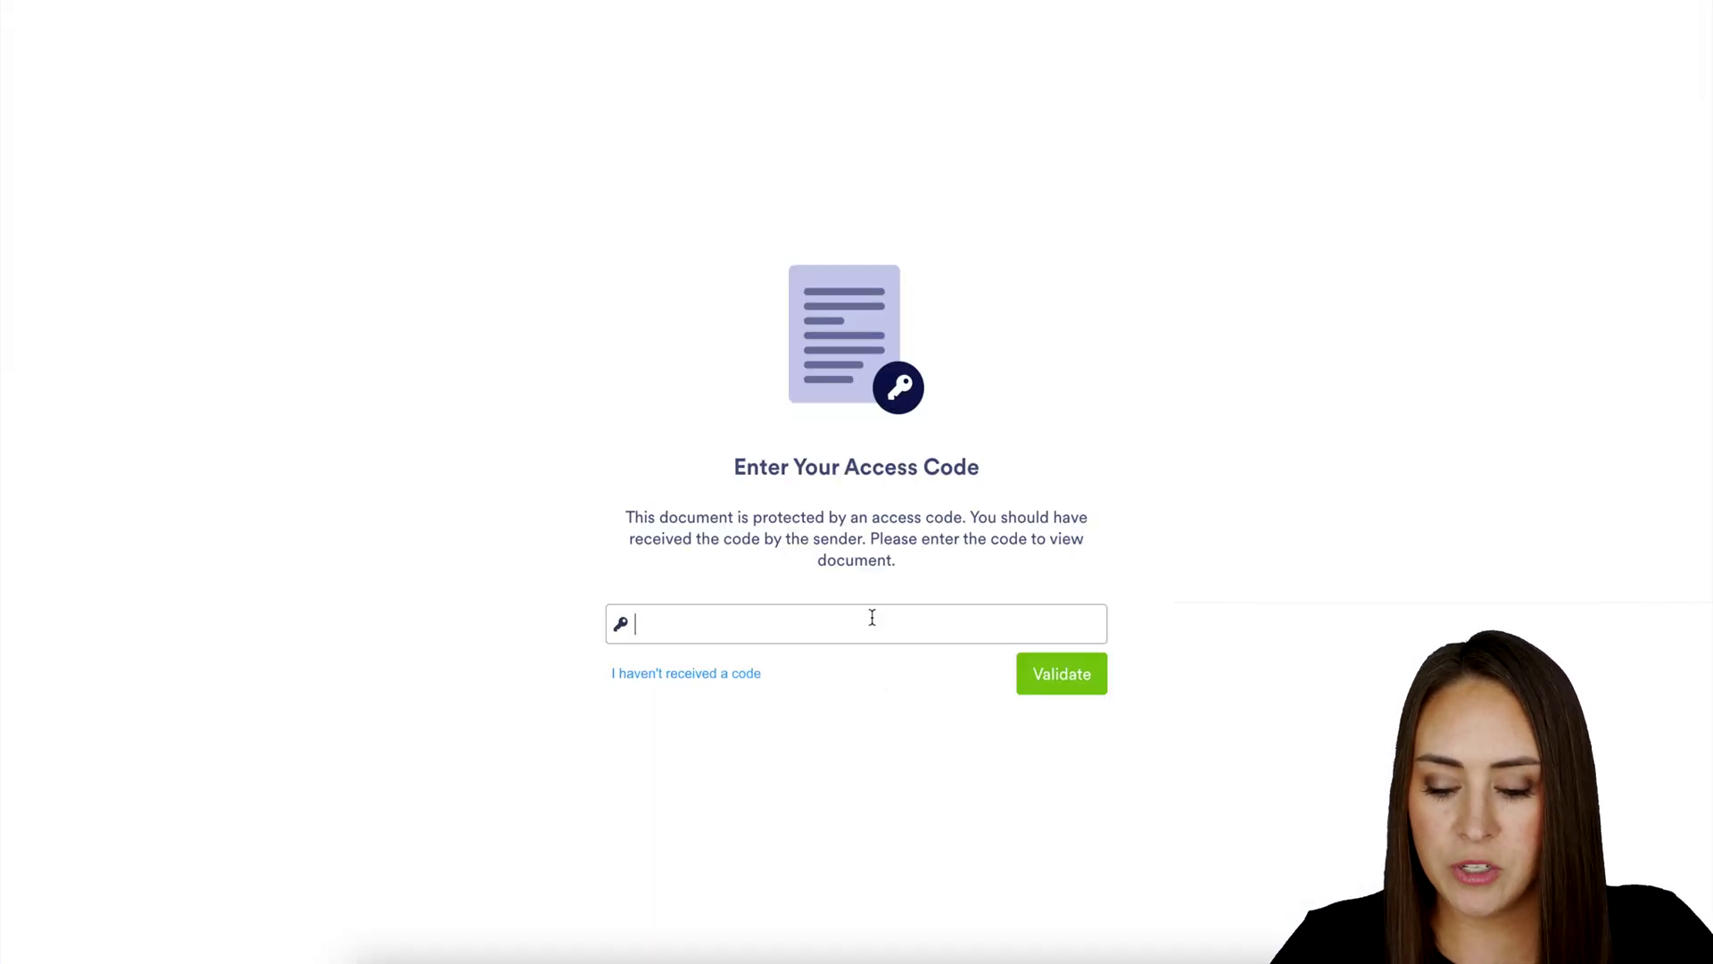
left_click(873, 618)
Enter the Purchaser's access code and validate it to unlock the contract
type("123")
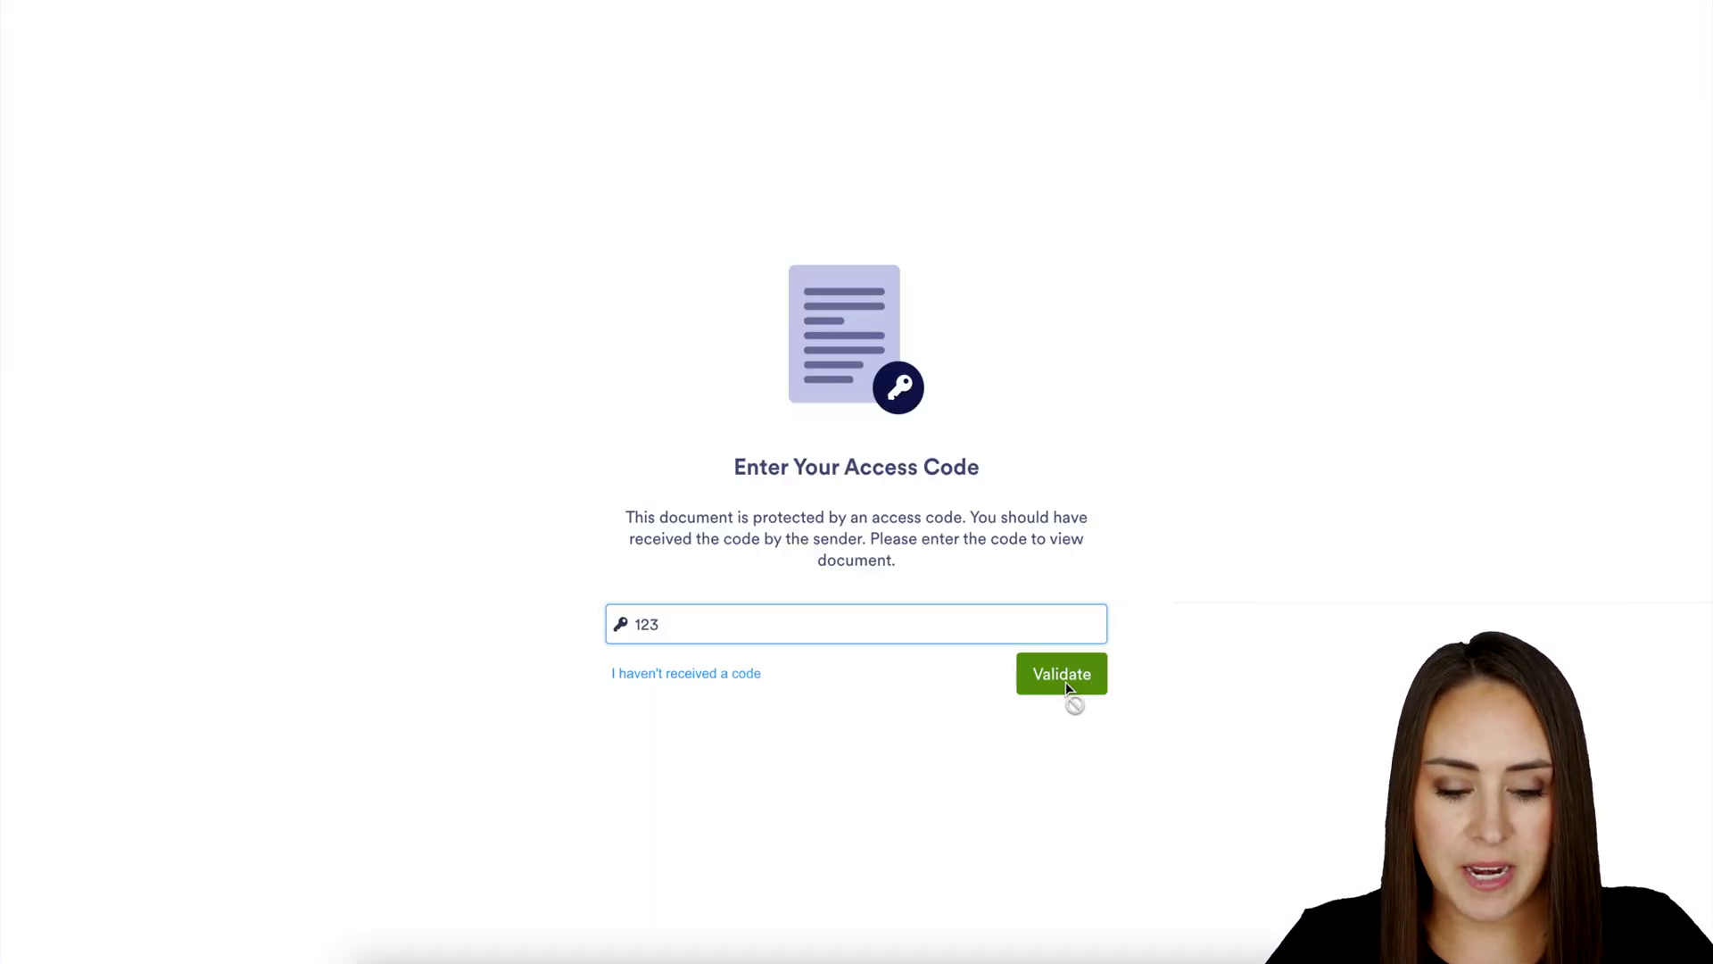
left_click(1062, 675)
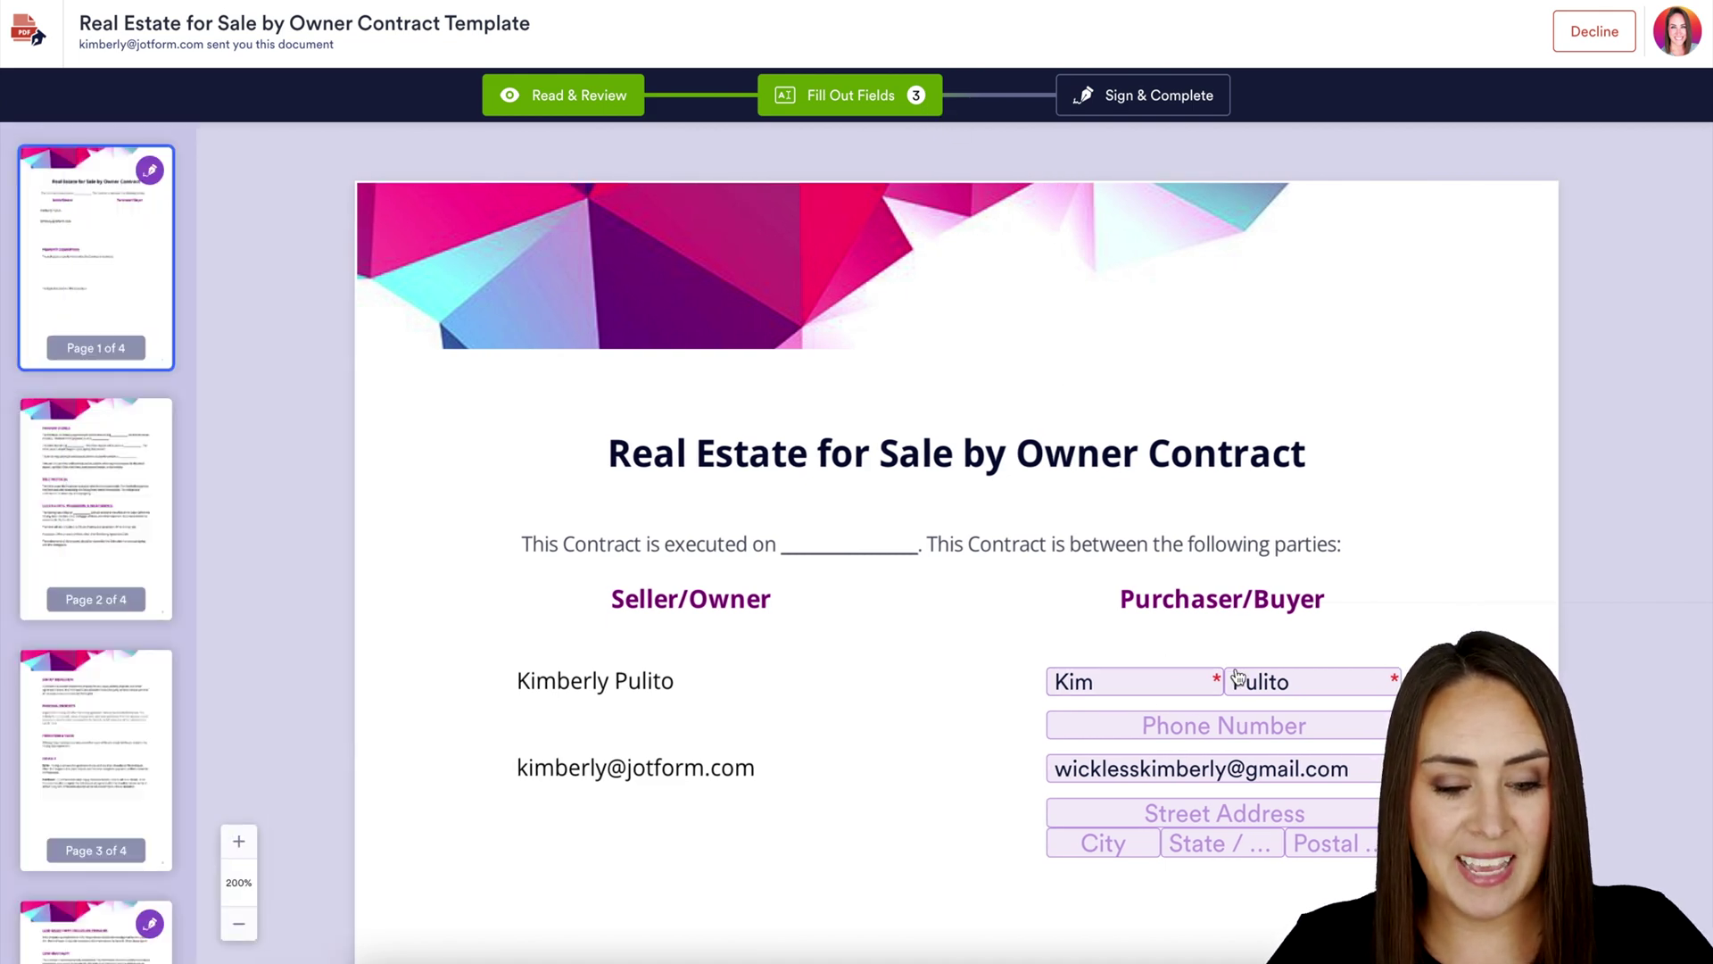
scroll(1312, 593, "down", 15)
scroll(1312, 596, "down", 15)
Insert the typed Purchaser's signature, then Sign & Complete and accept to send
left_click(1252, 504)
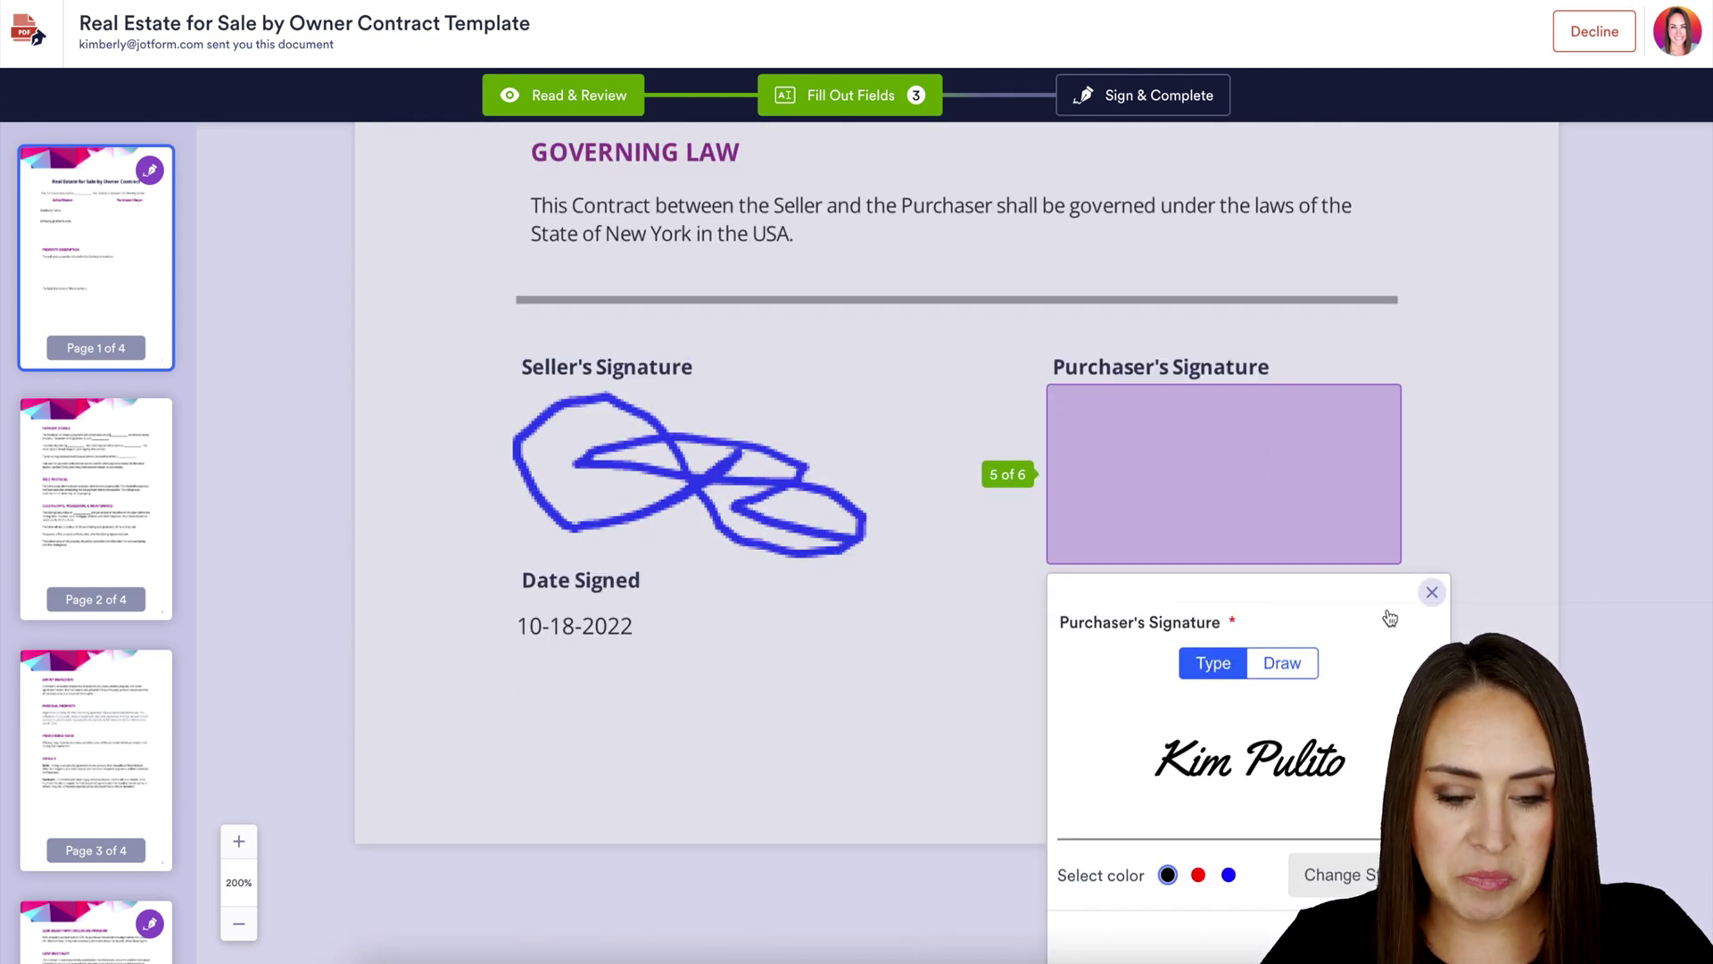
left_click(1432, 592)
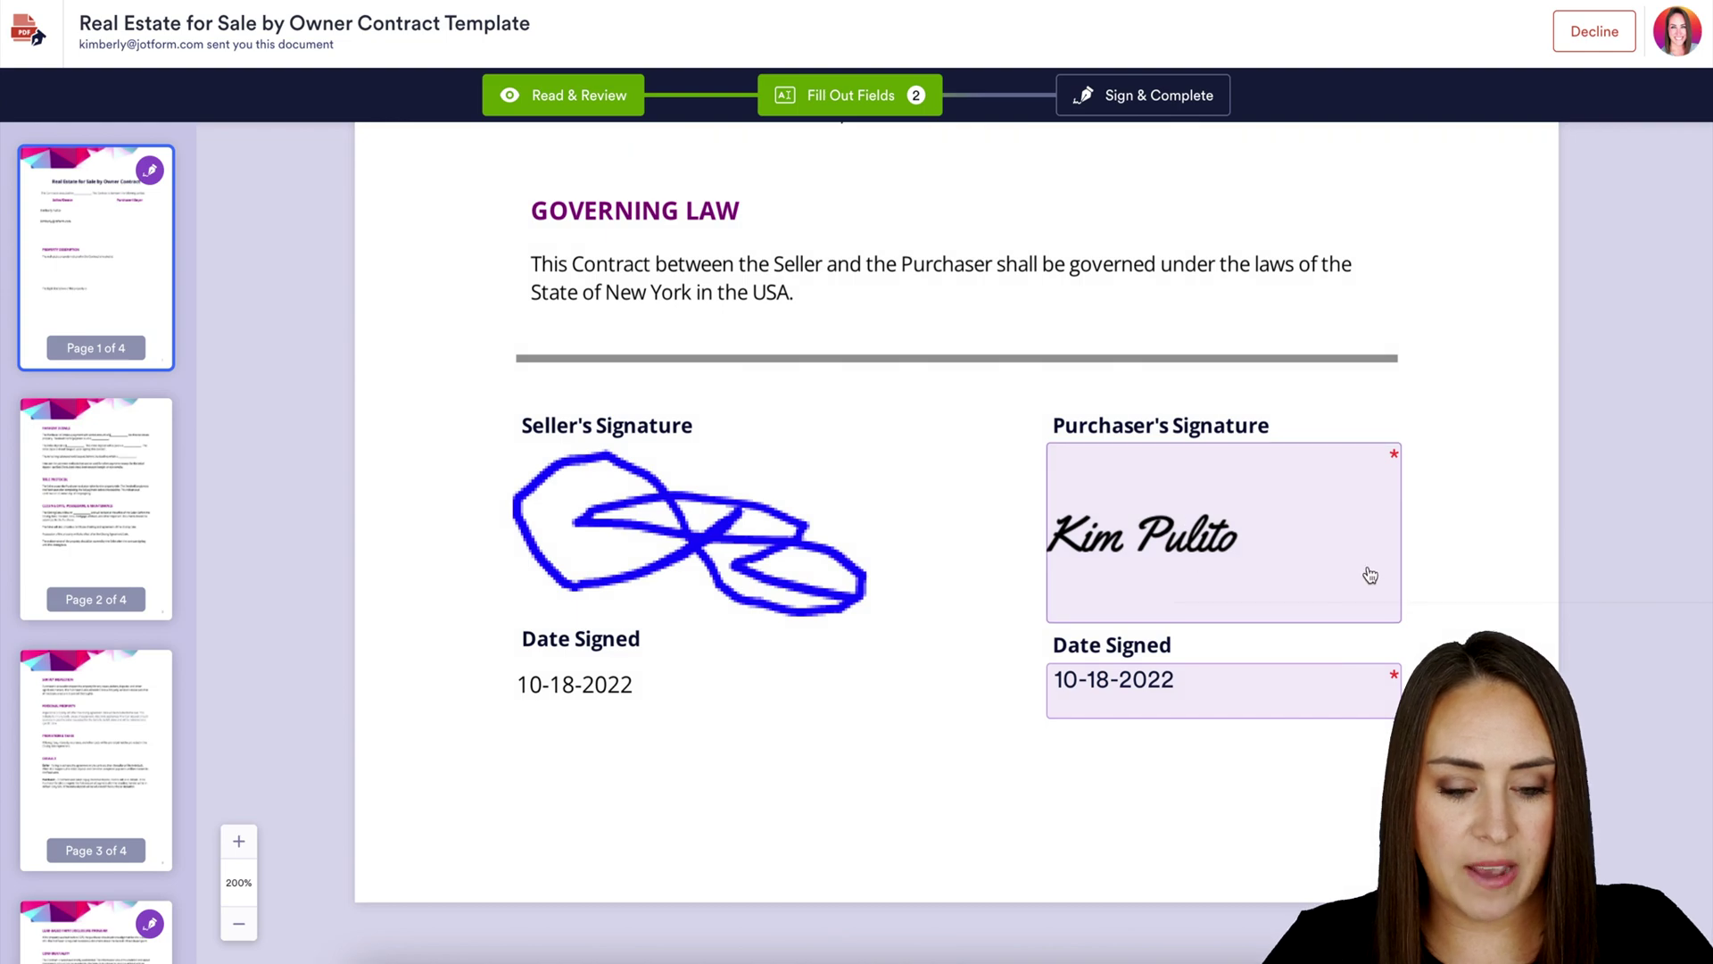
left_click(1137, 98)
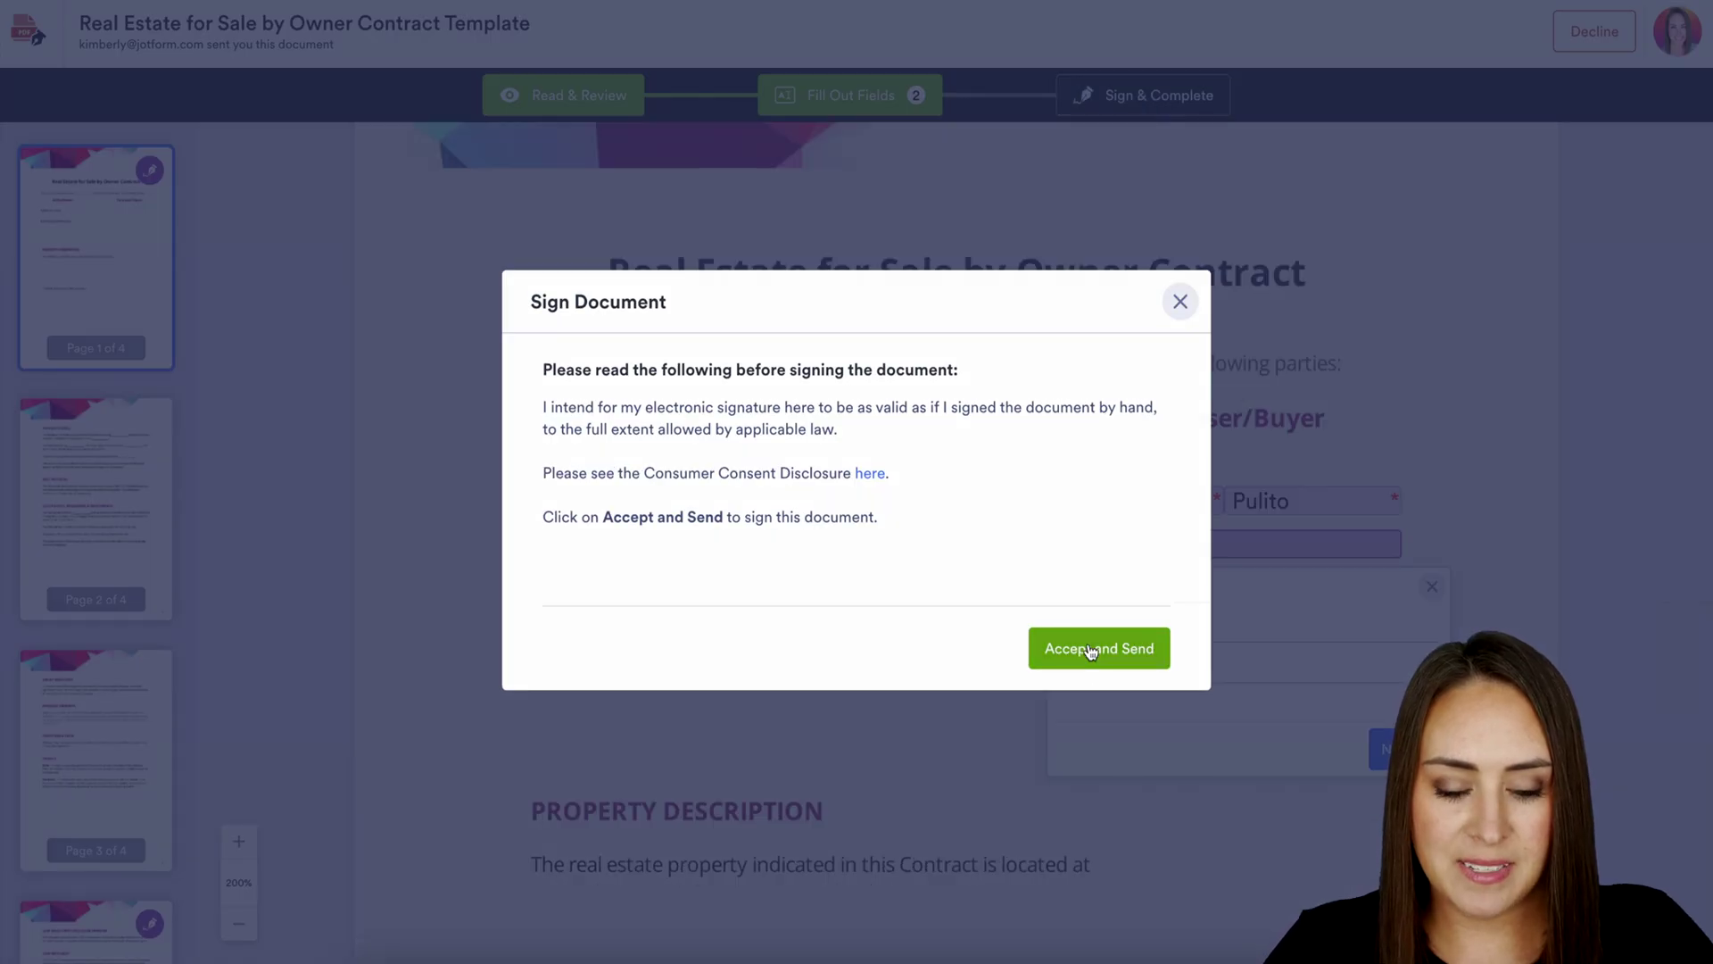
left_click(1088, 649)
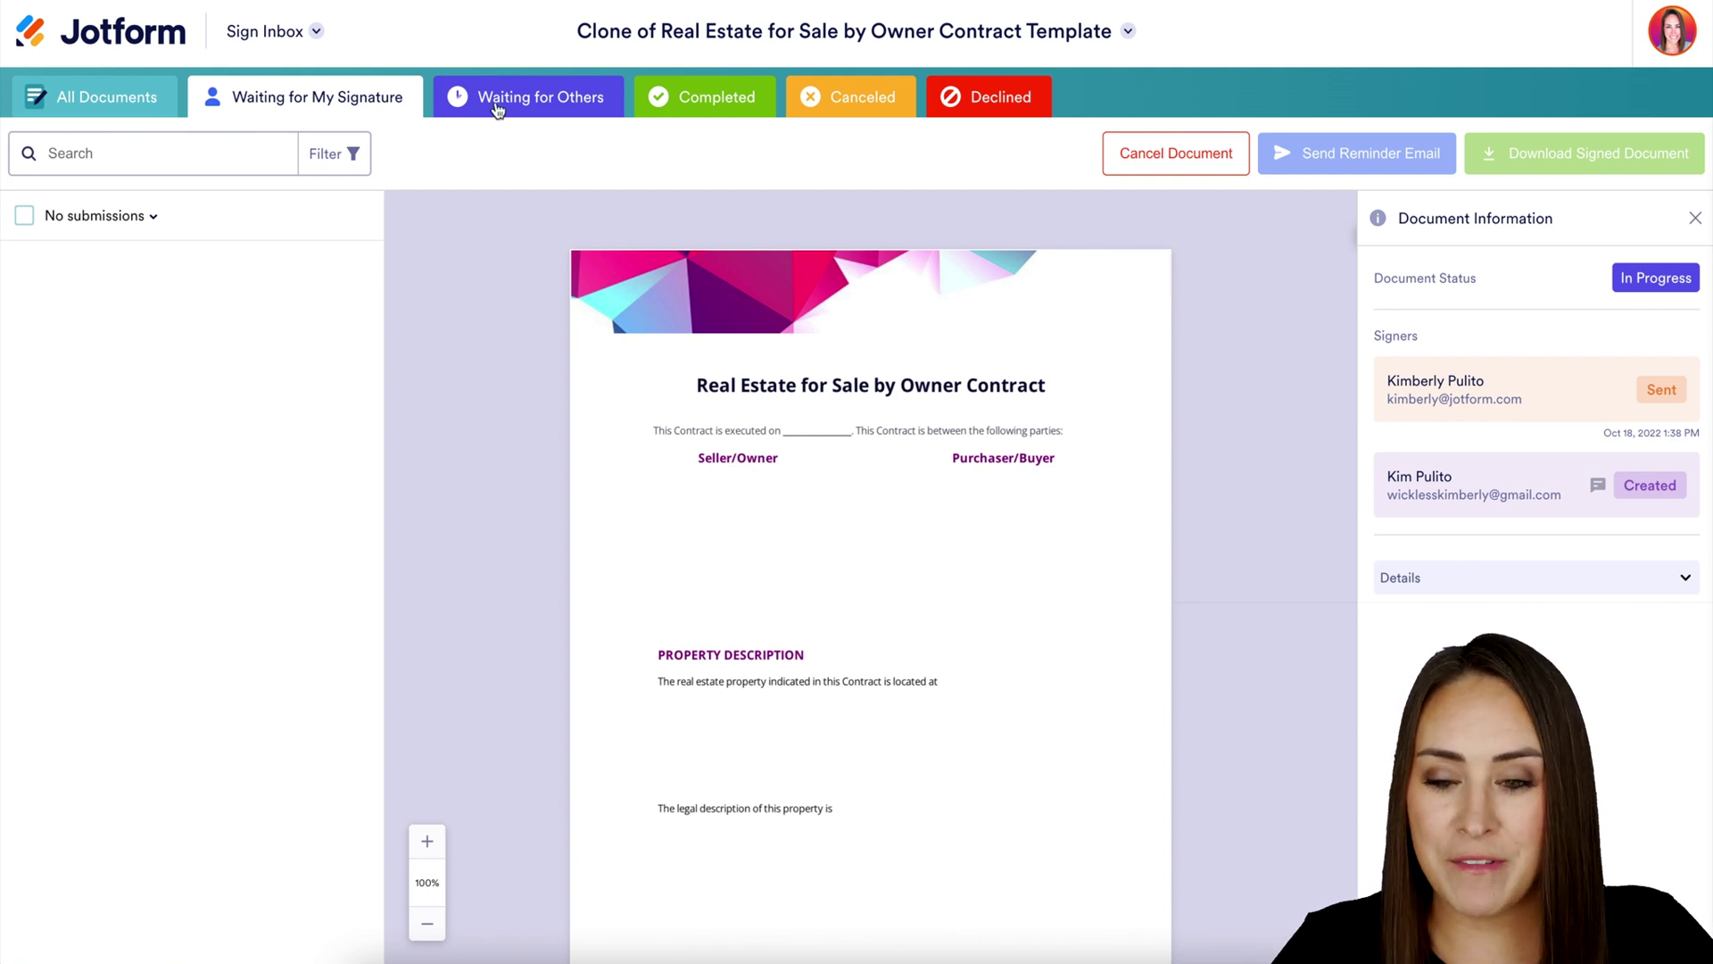
Review the Completed contract with both signatures and its audit trail
left_click(717, 101)
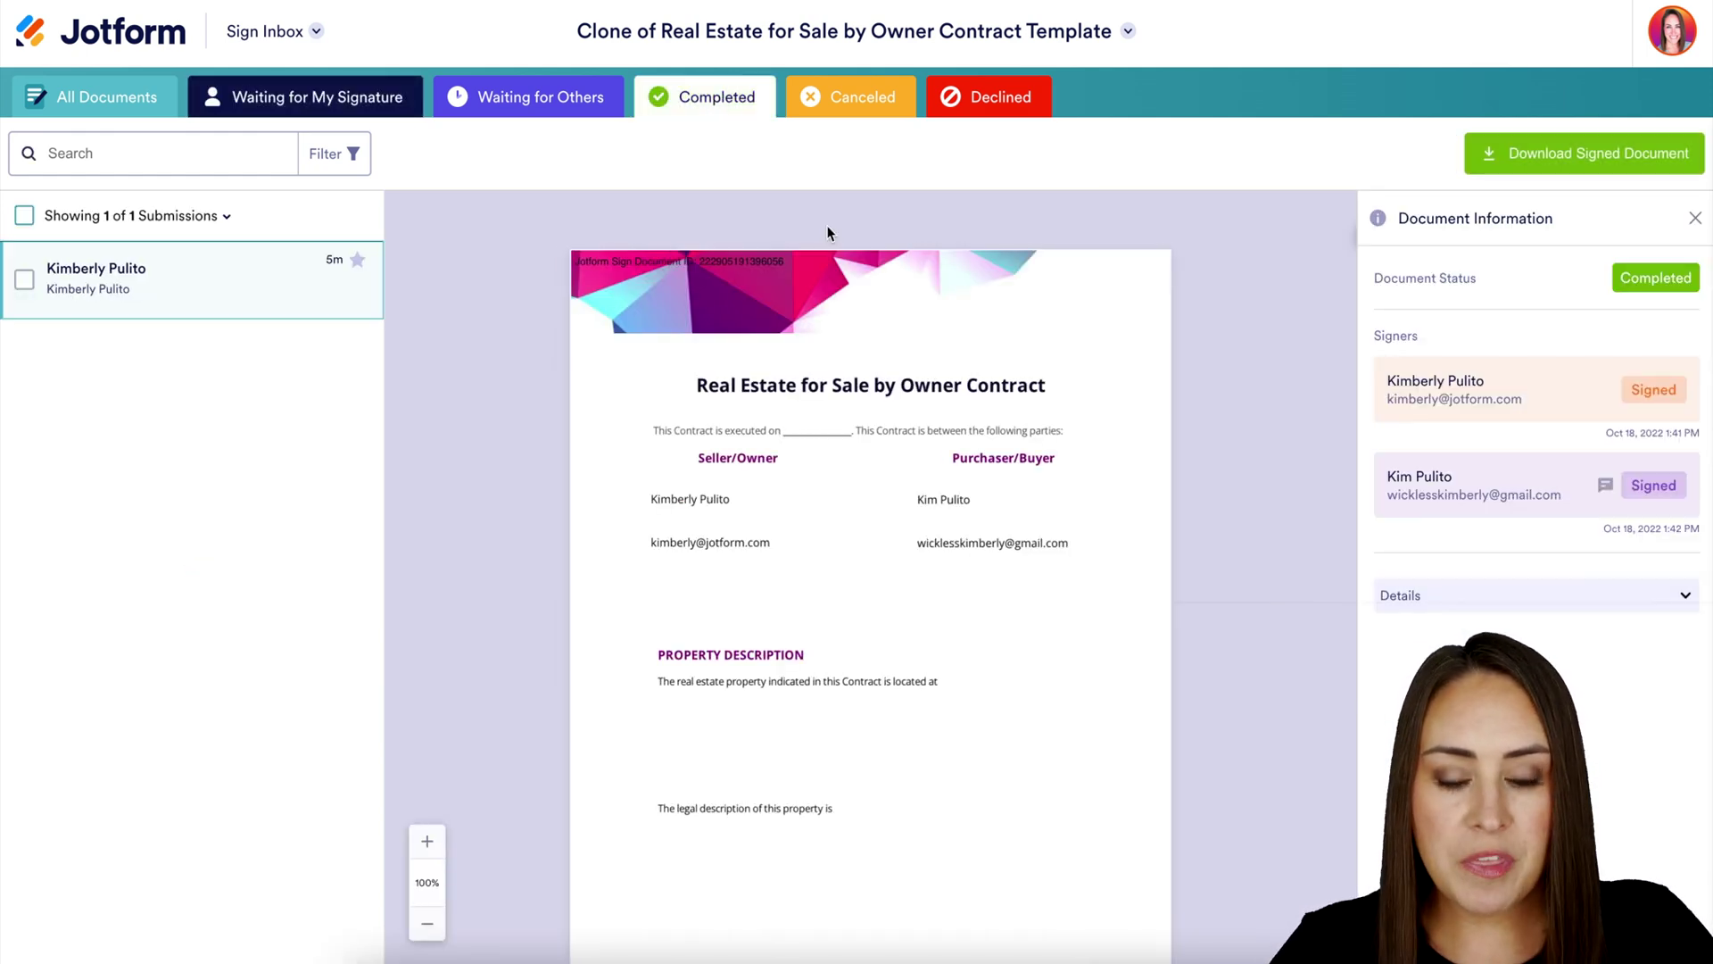
scroll(971, 609, "down", 20)
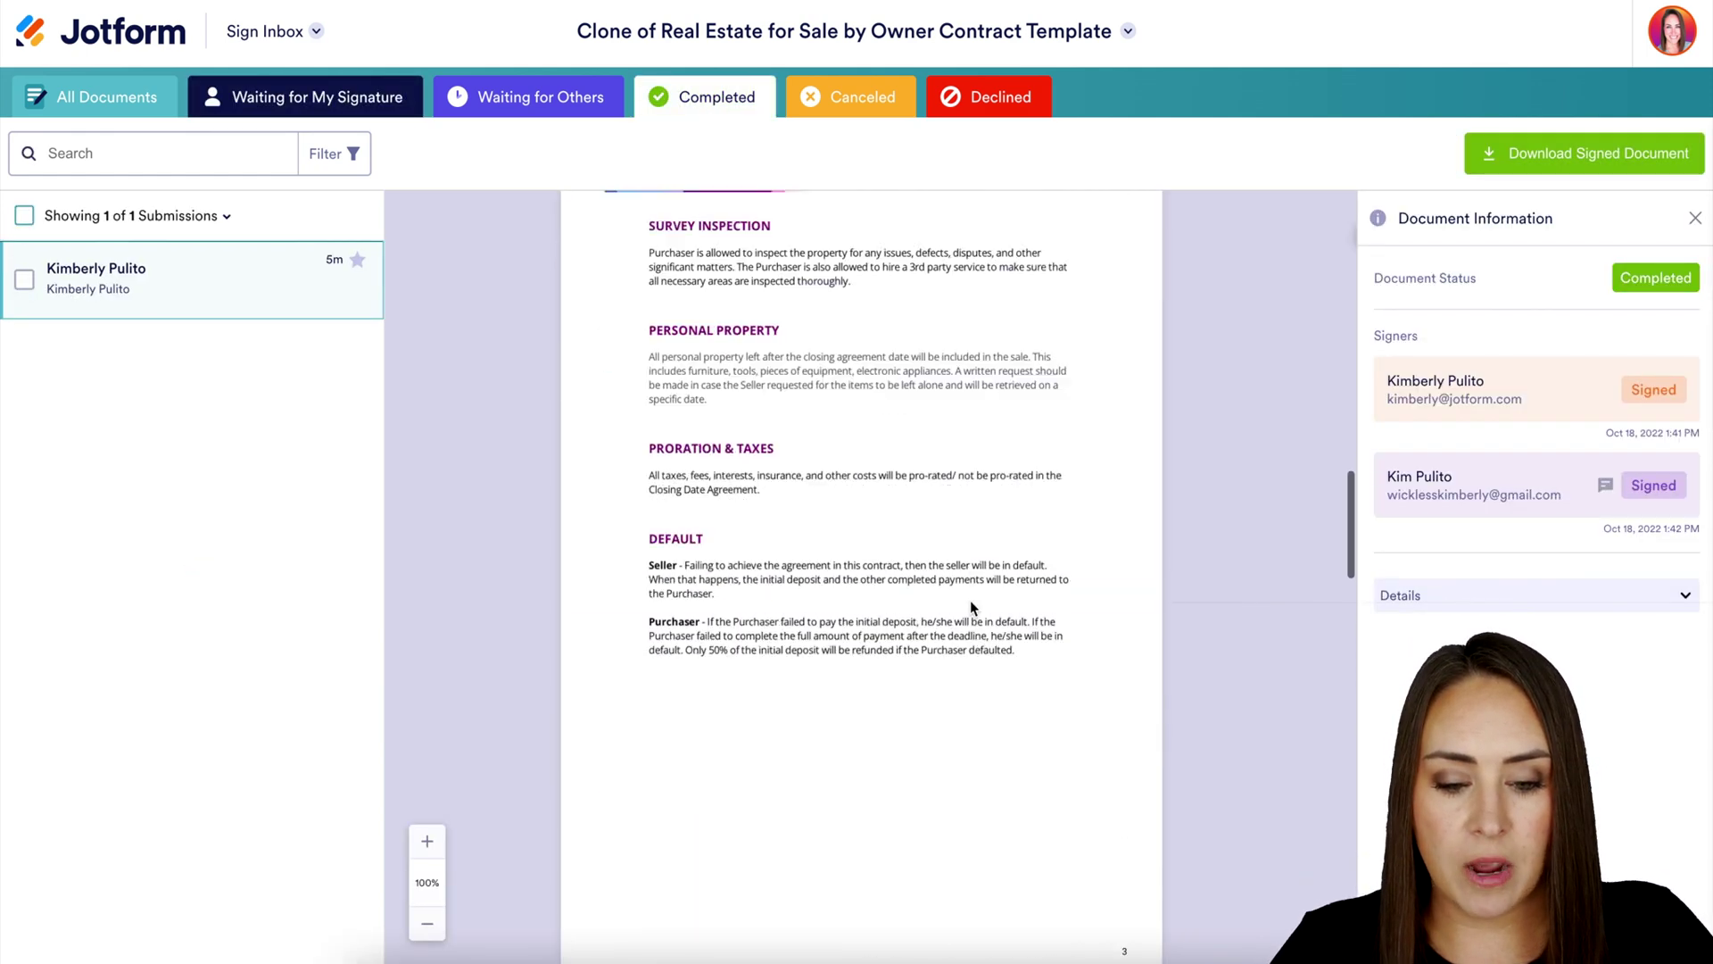
scroll(971, 599, "up", 5)
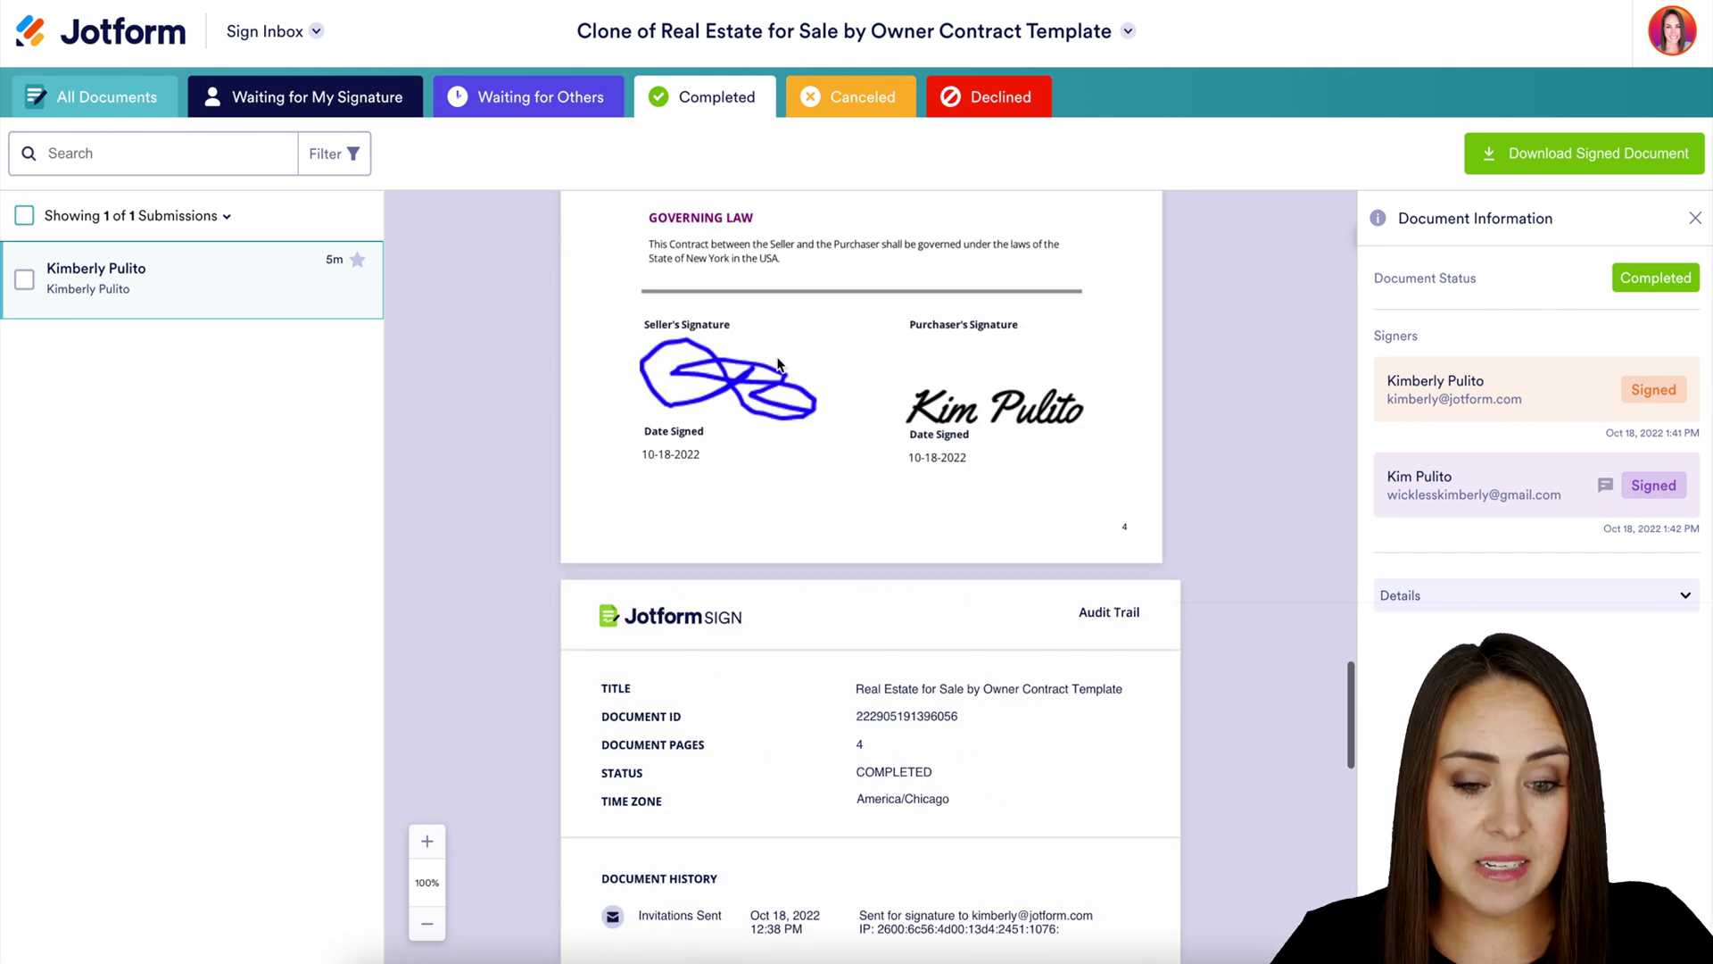
scroll(1014, 516, "down", 3)
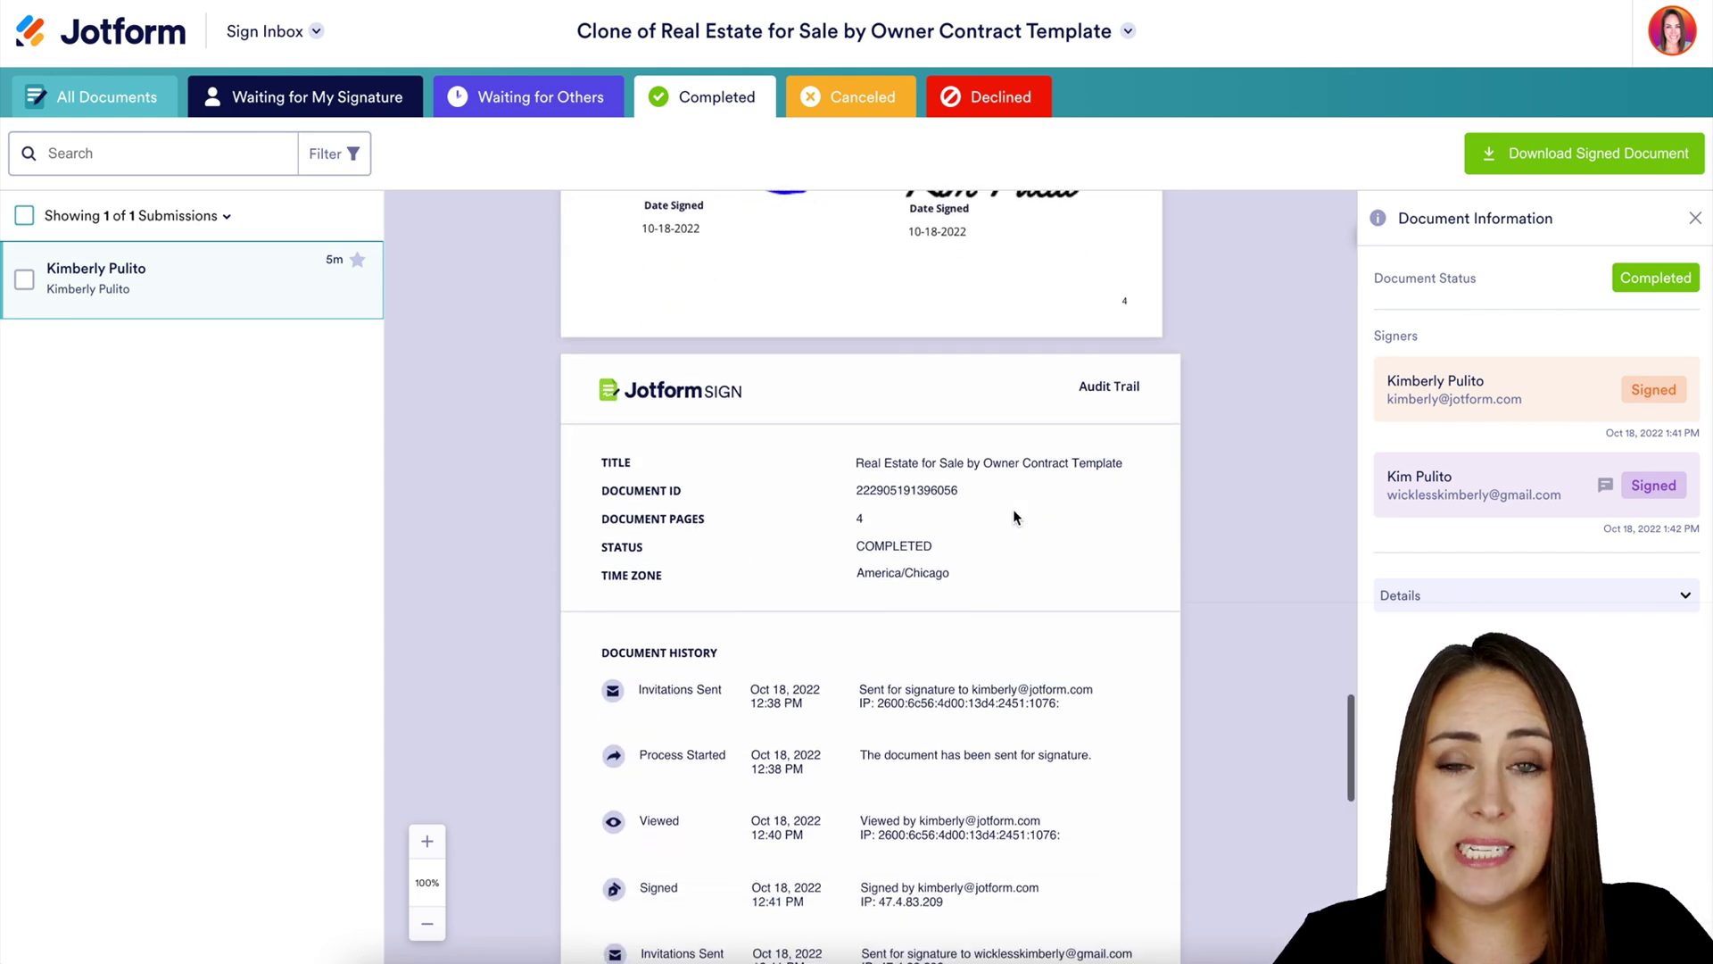
scroll(990, 689, "down", 2)
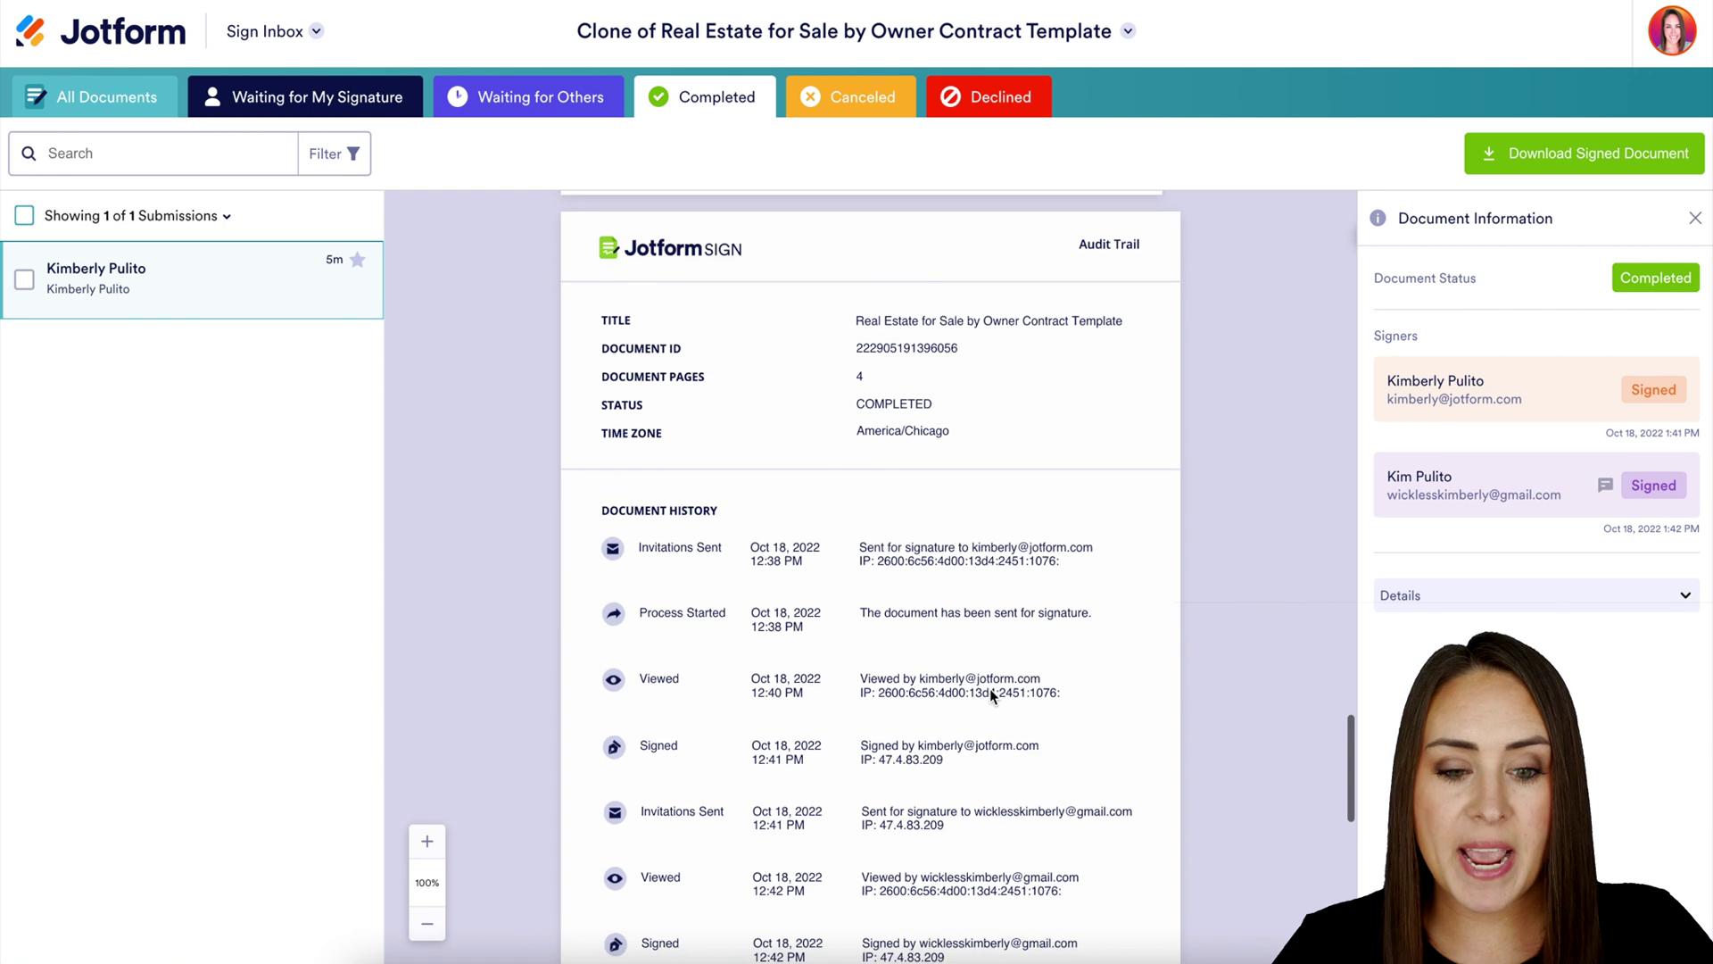
scroll(990, 690, "down", 1)
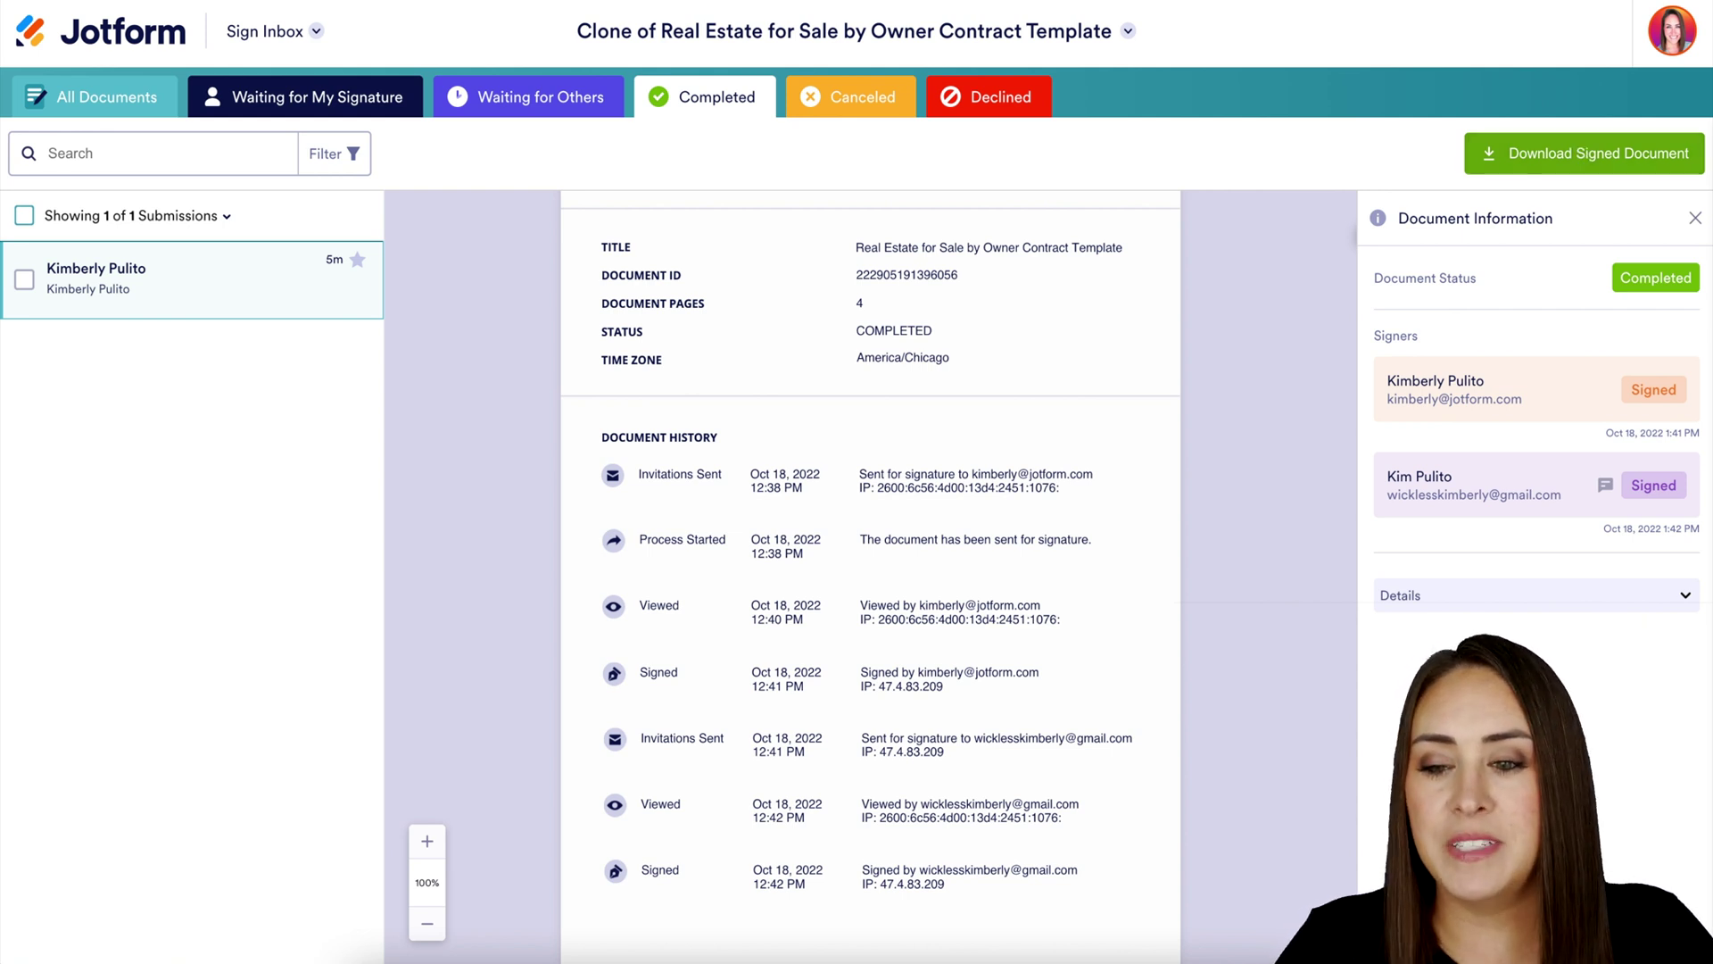
Open the contract's submissions in Jotform Tables
left_click(288, 32)
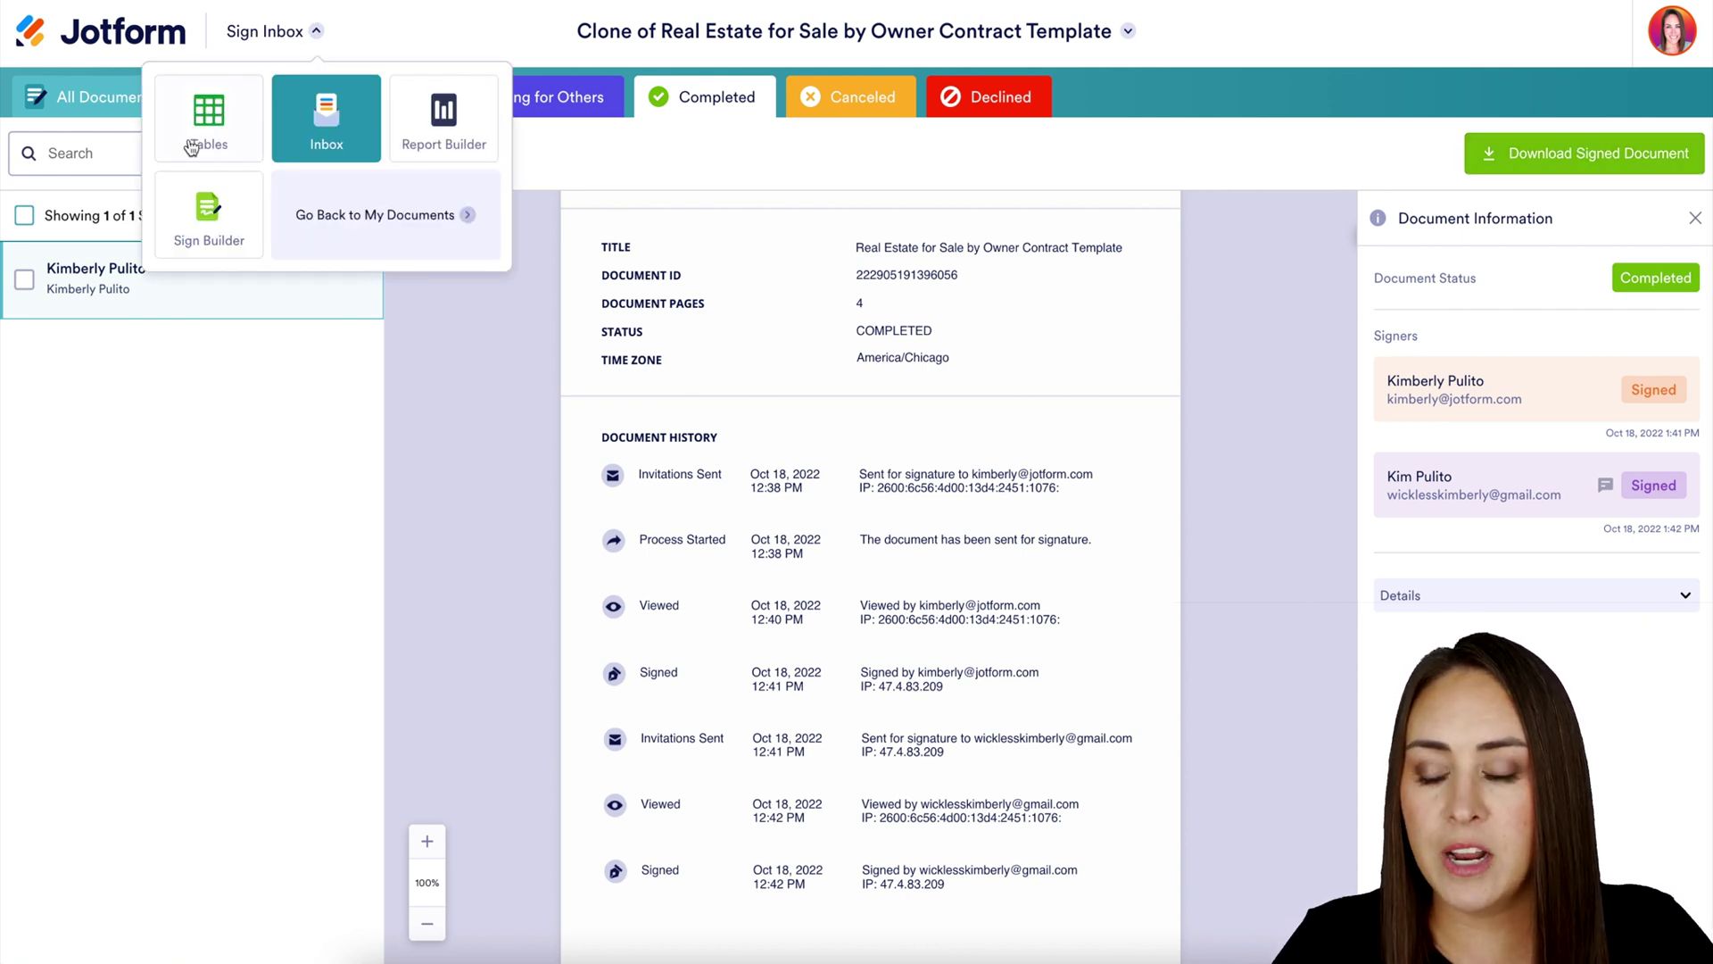
left_click(209, 121)
scroll(1289, 281, "right", 15)
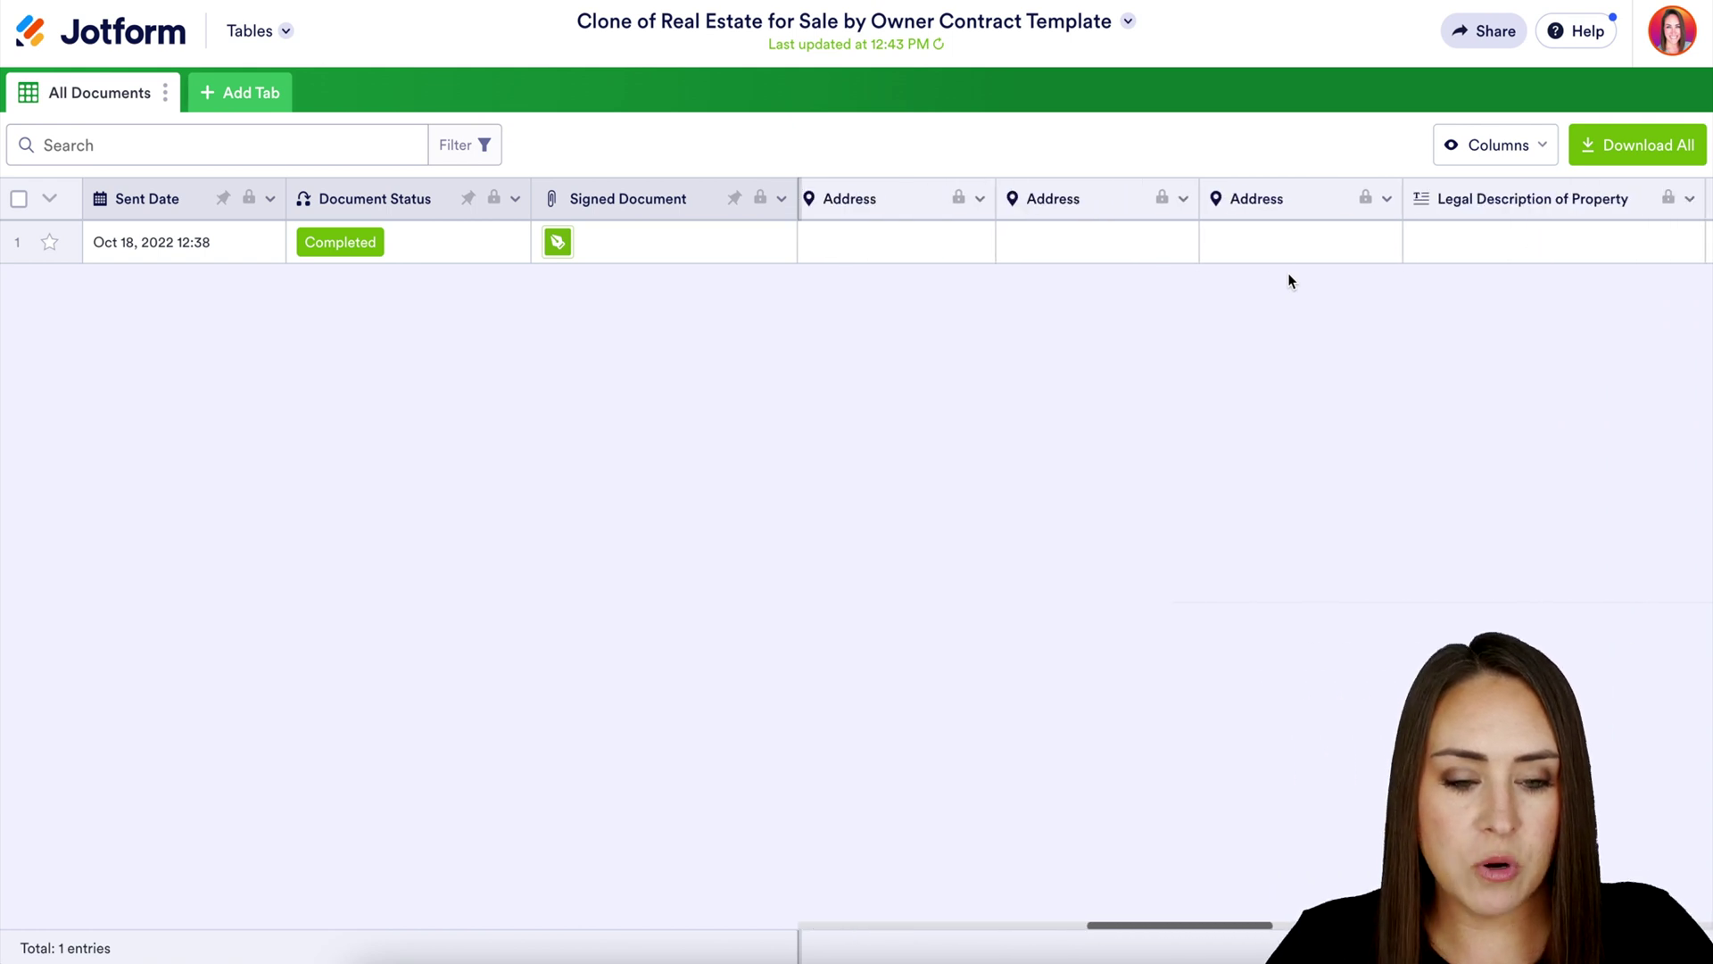